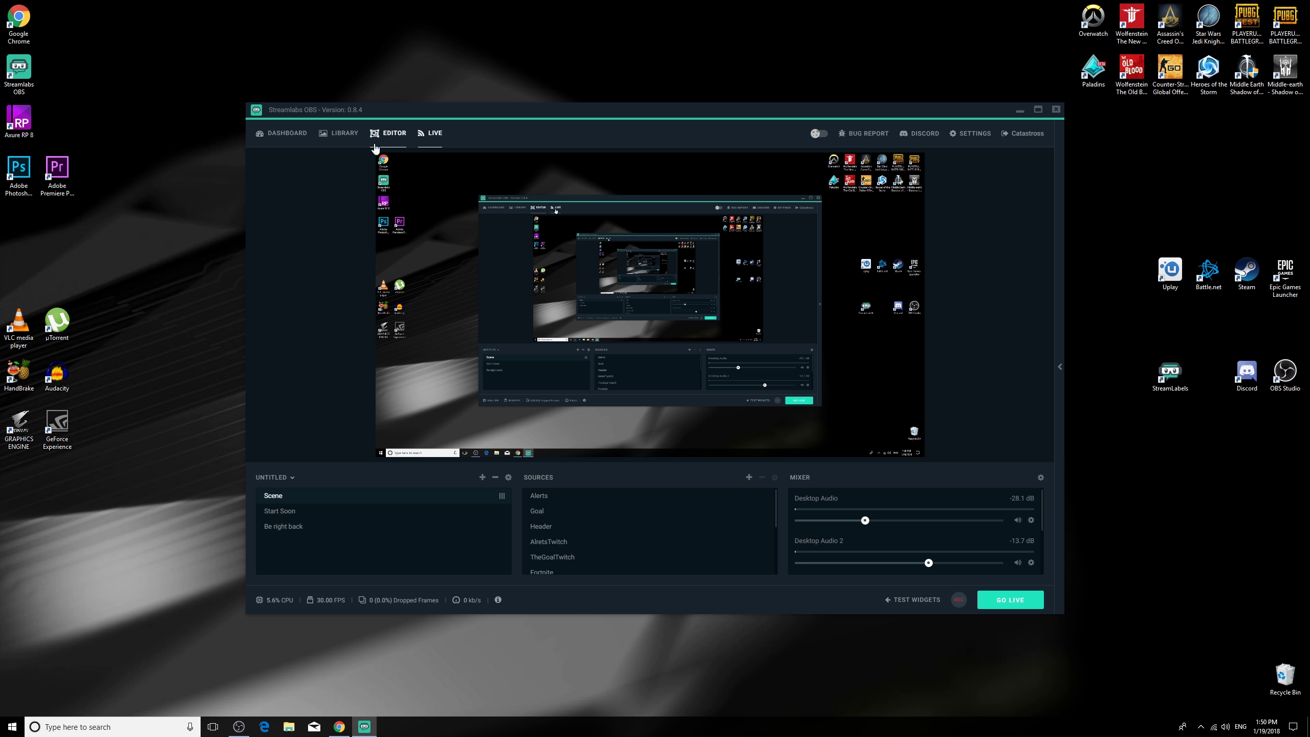
# Step: Open the Alert Box widget page from the dashboard and look through its settings and the widget list
pyautogui.click(298, 137)
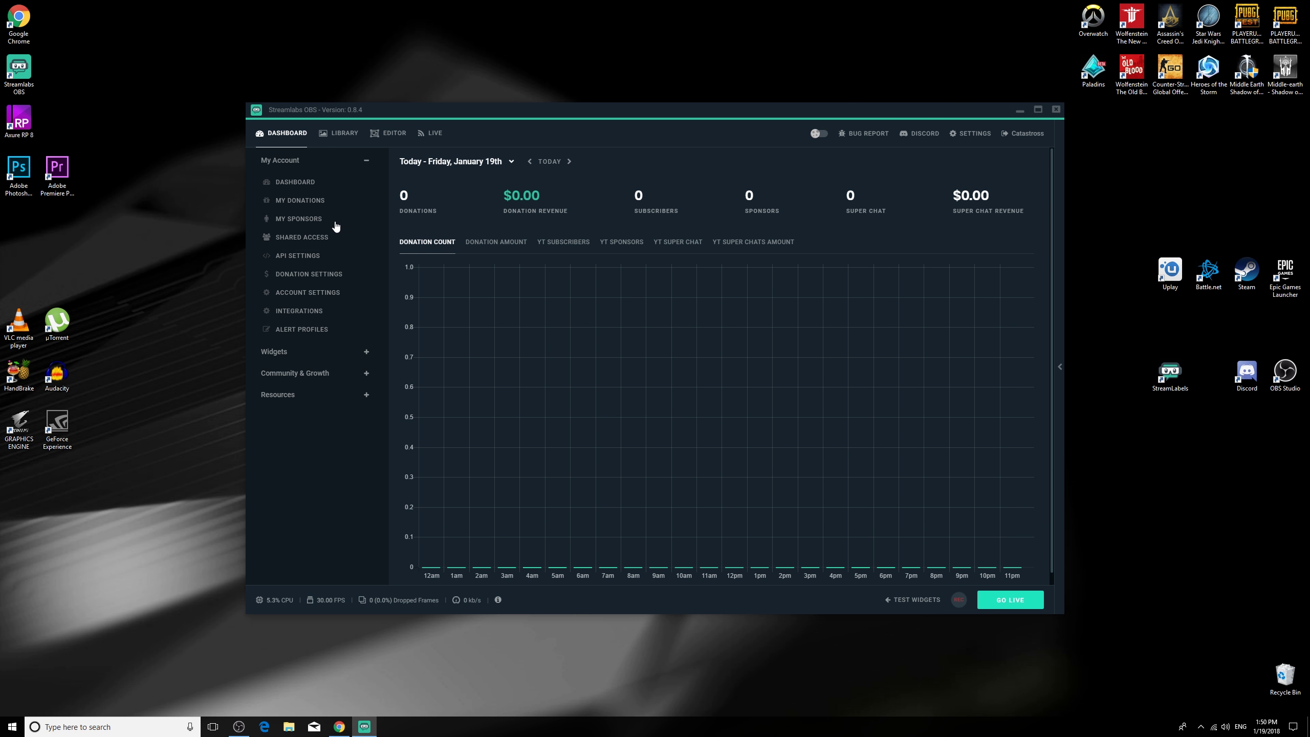
pyautogui.click(353, 356)
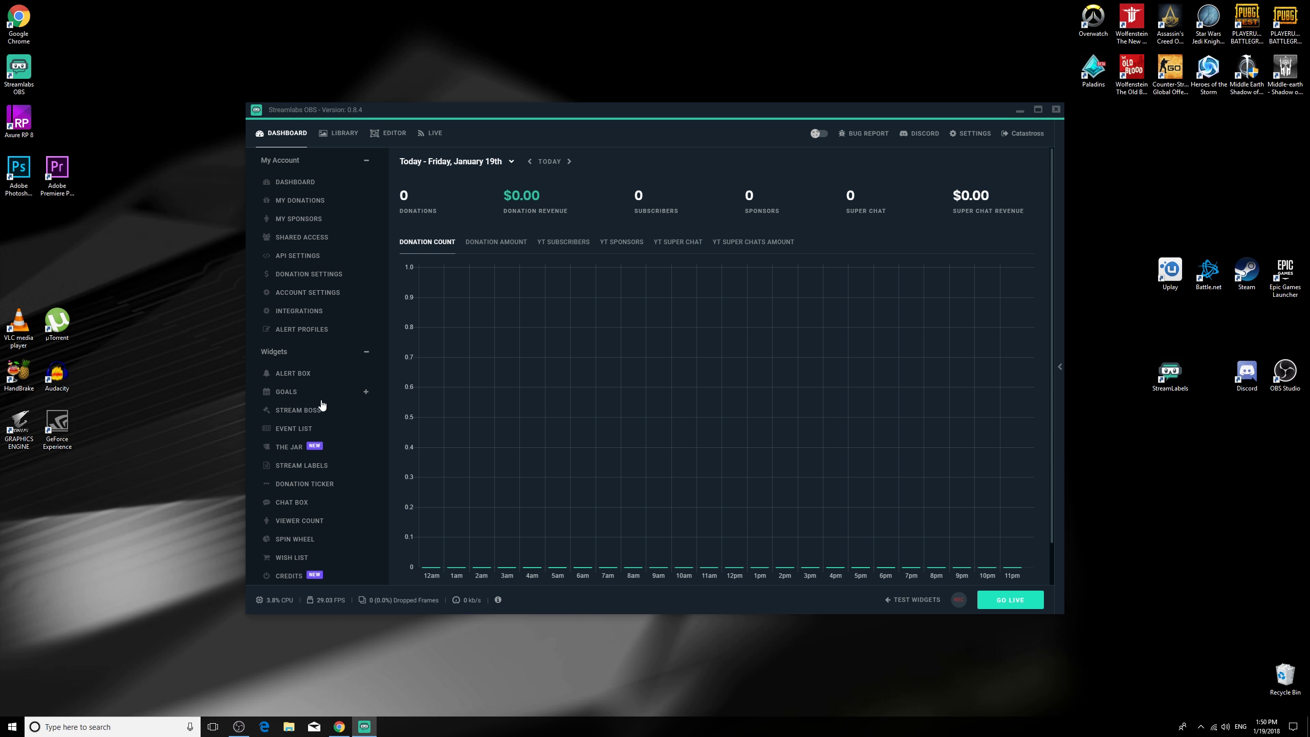
pyautogui.click(310, 378)
pyautogui.scroll(-5, 495, 390)
pyautogui.scroll(5, 302, 285)
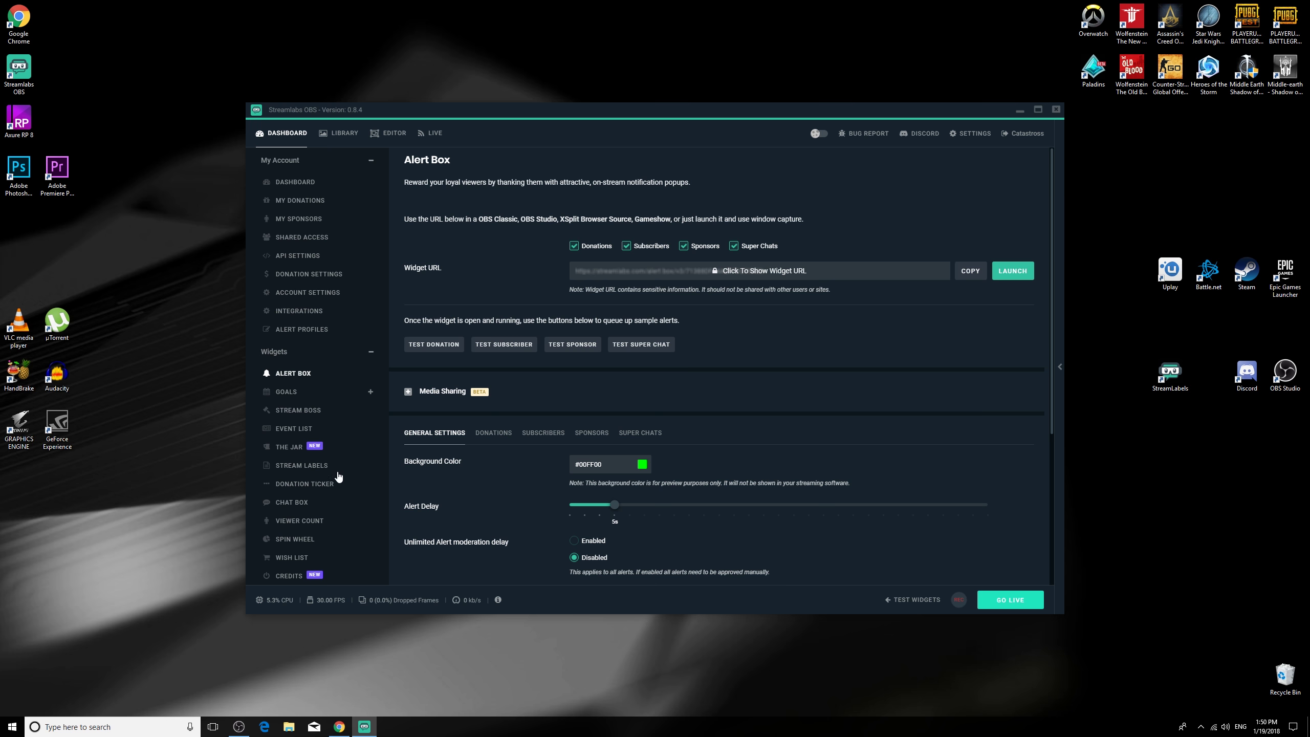
pyautogui.scroll(-2, 281, 462)
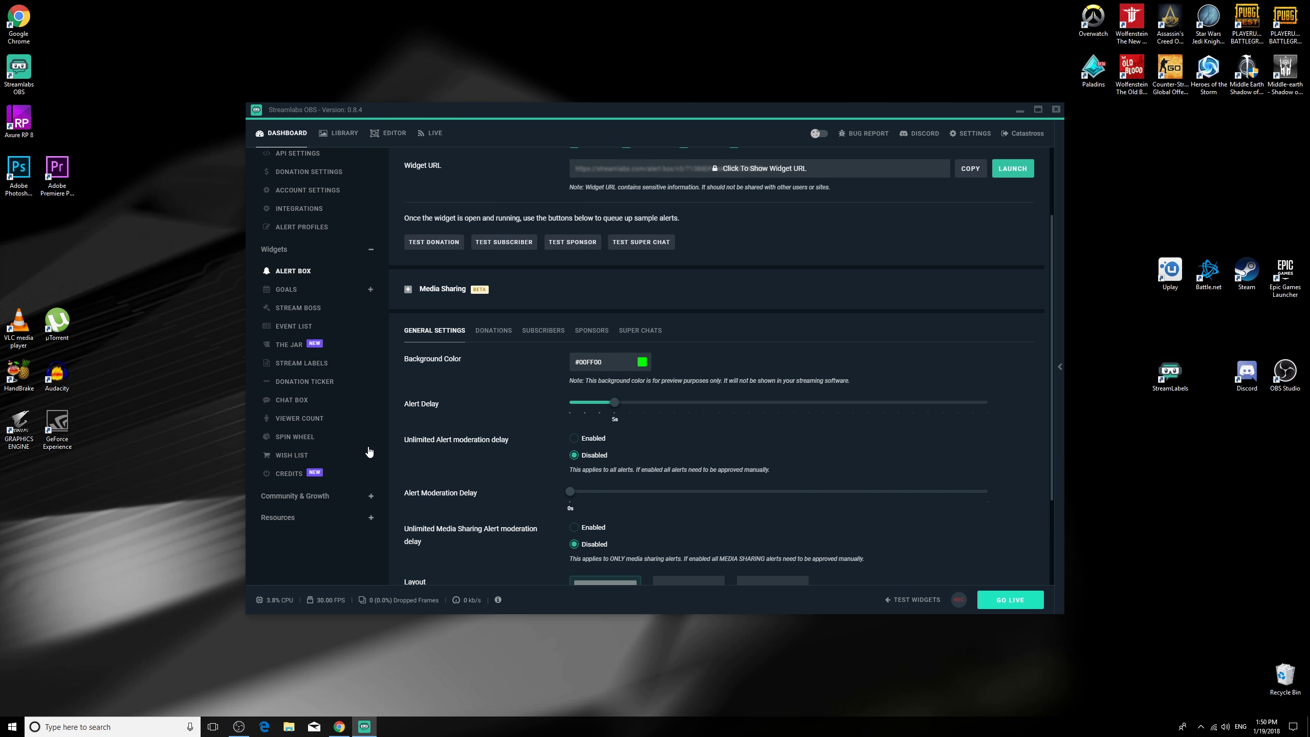
pyautogui.scroll(2, 376, 454)
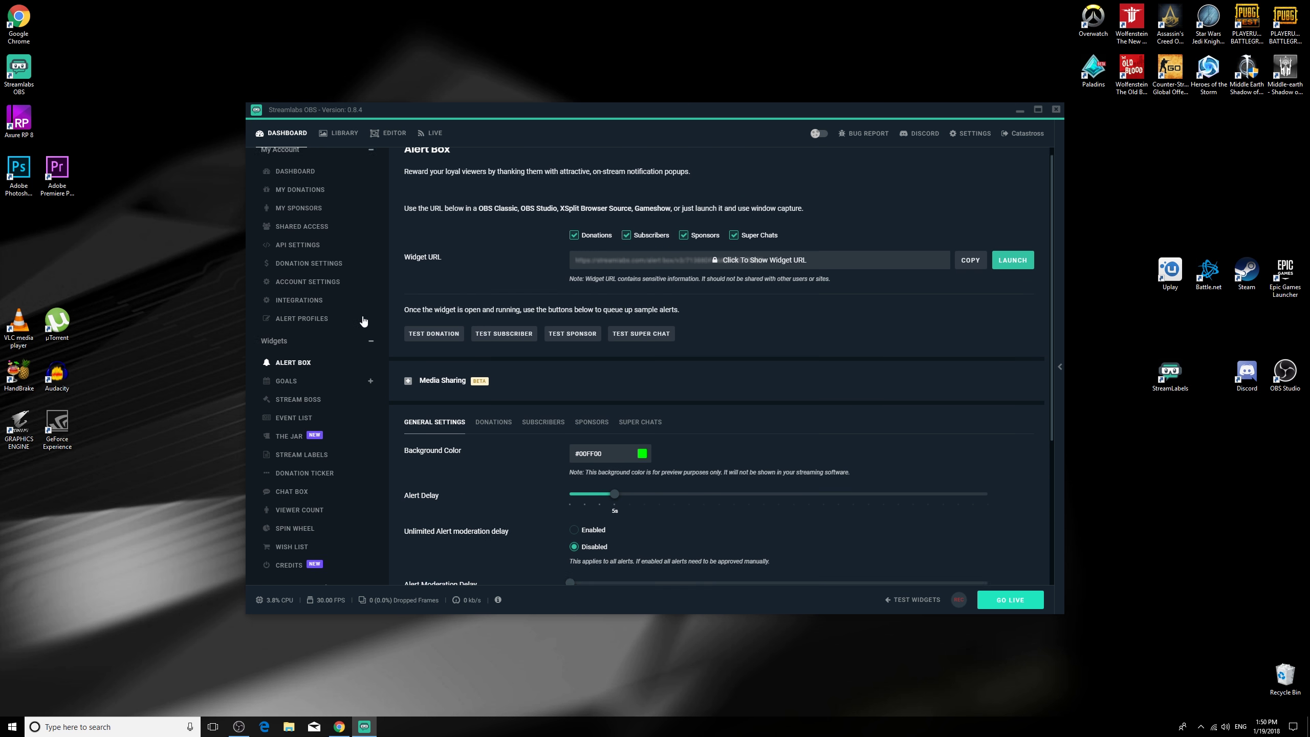
# Step: Open the overlay library in a maximized window and browse its first page of overlays
pyautogui.click(338, 134)
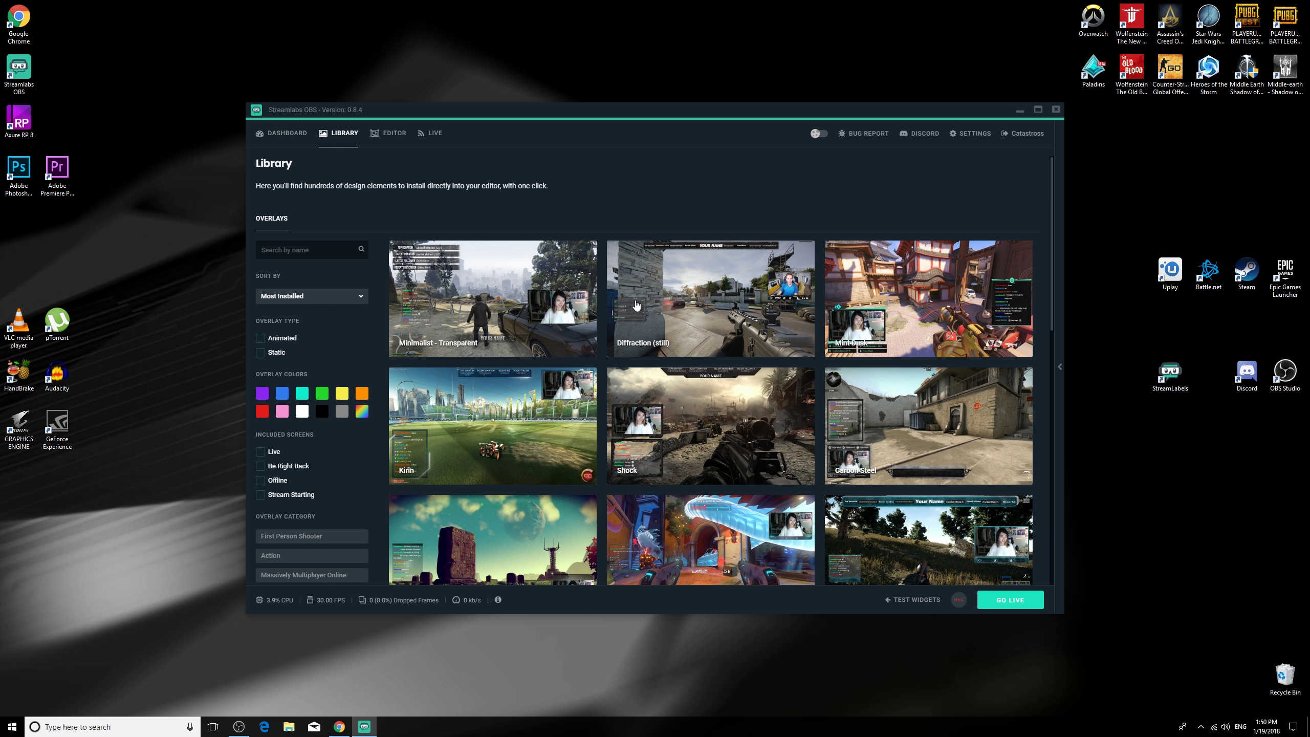
pyautogui.click(1038, 112)
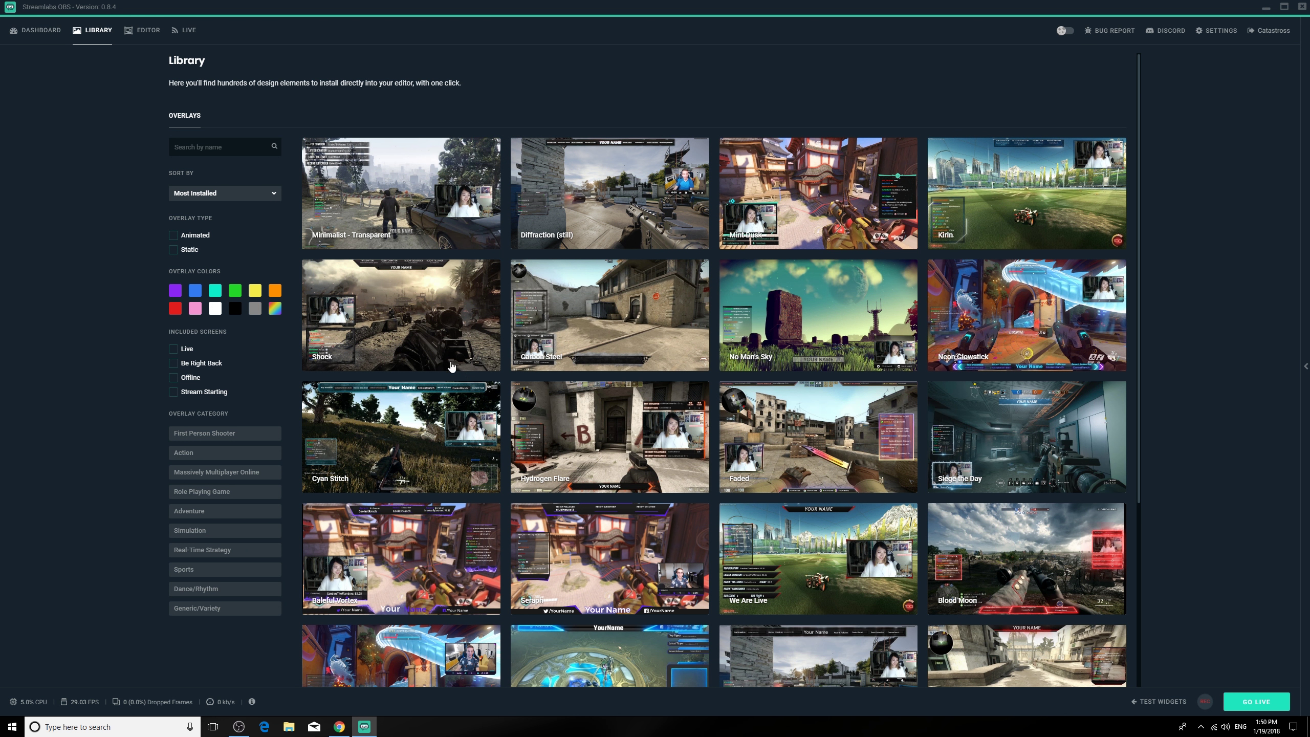
pyautogui.scroll(-5, 990, 576)
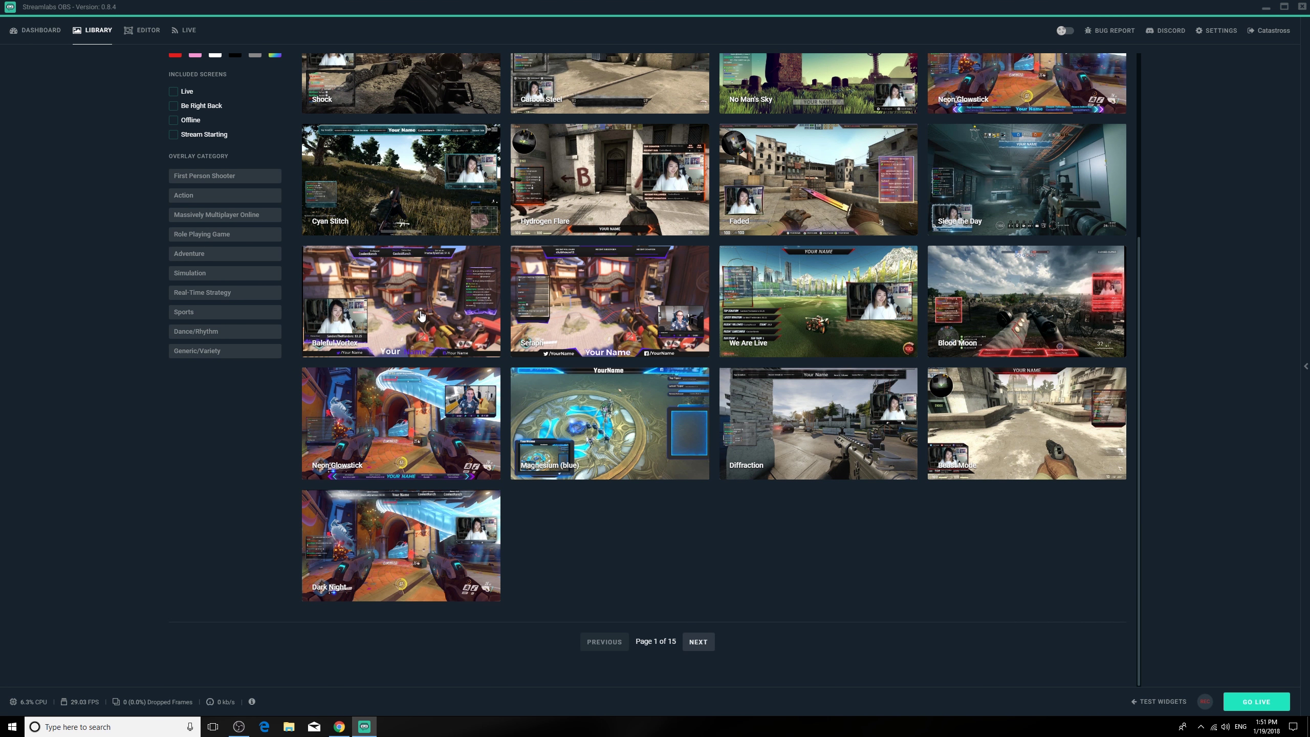
pyautogui.scroll(5, 423, 312)
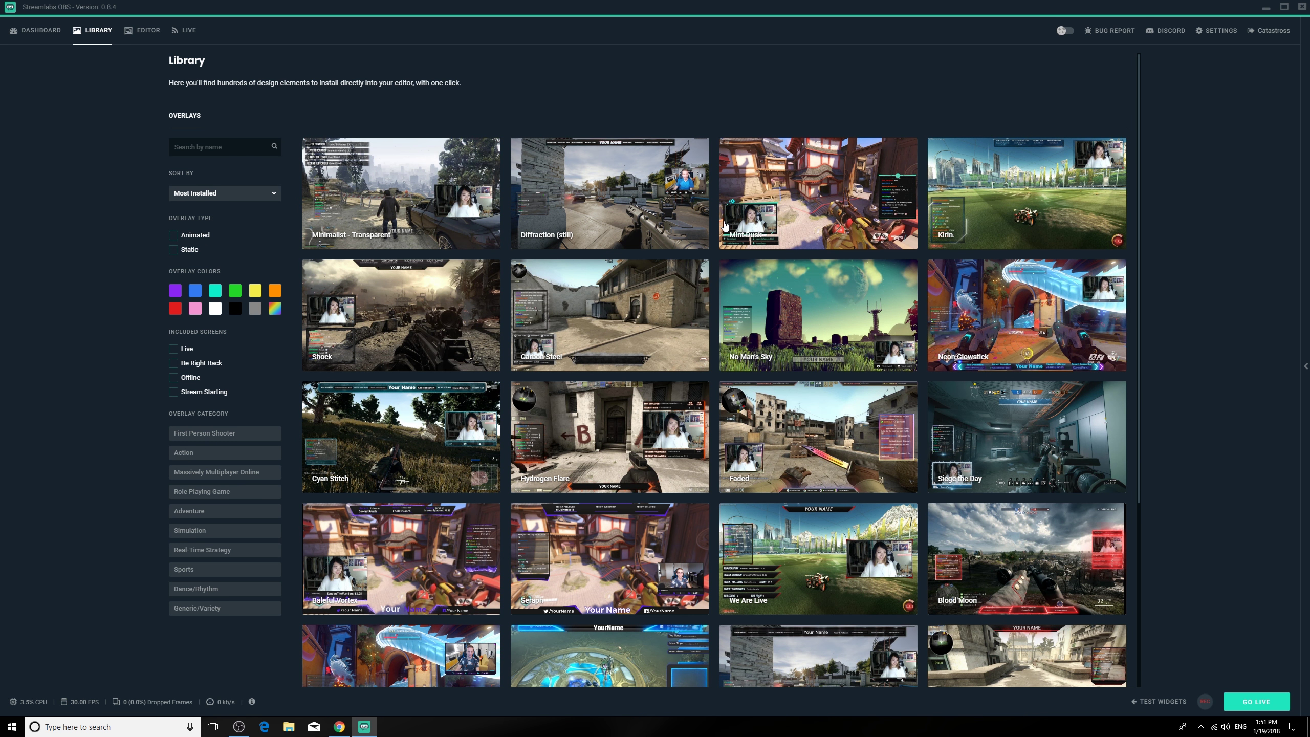
# Step: Preview the Magnesium (blue) overlay from the library and return to the listing
pyautogui.scroll(-1, 725, 225)
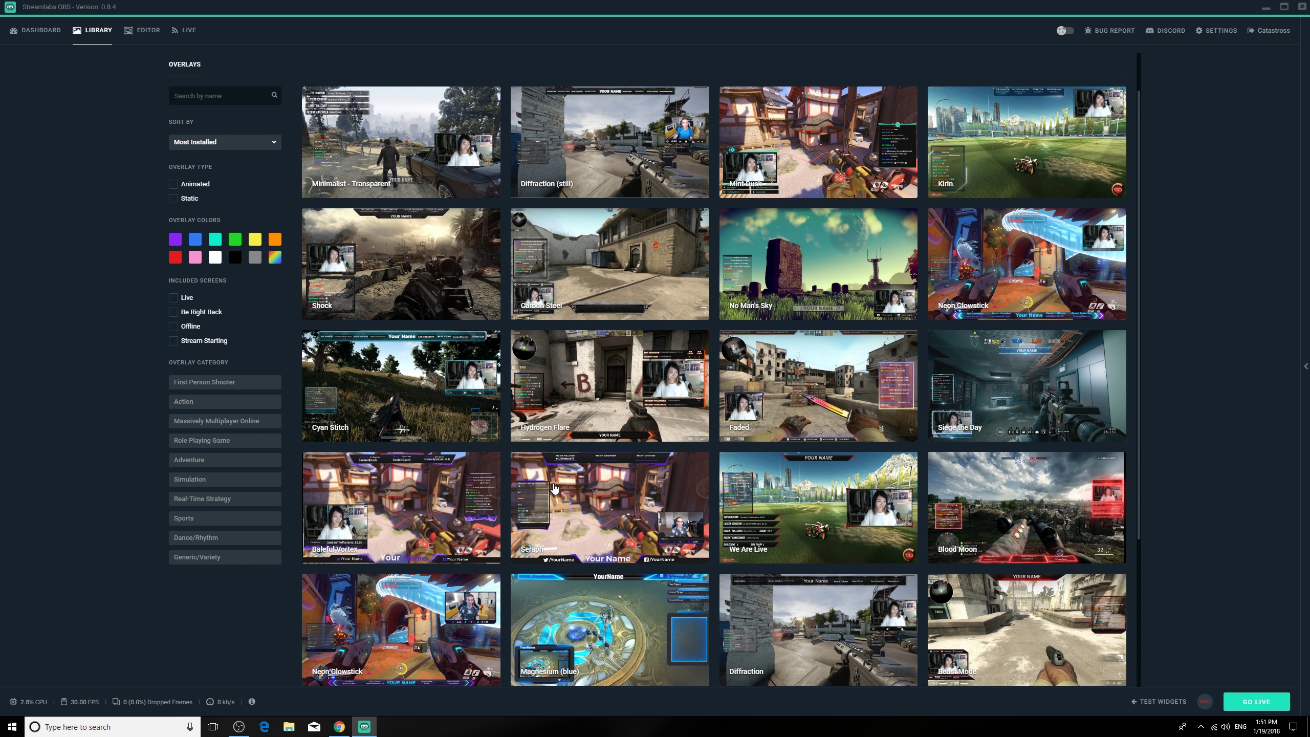
pyautogui.scroll(-3, 549, 516)
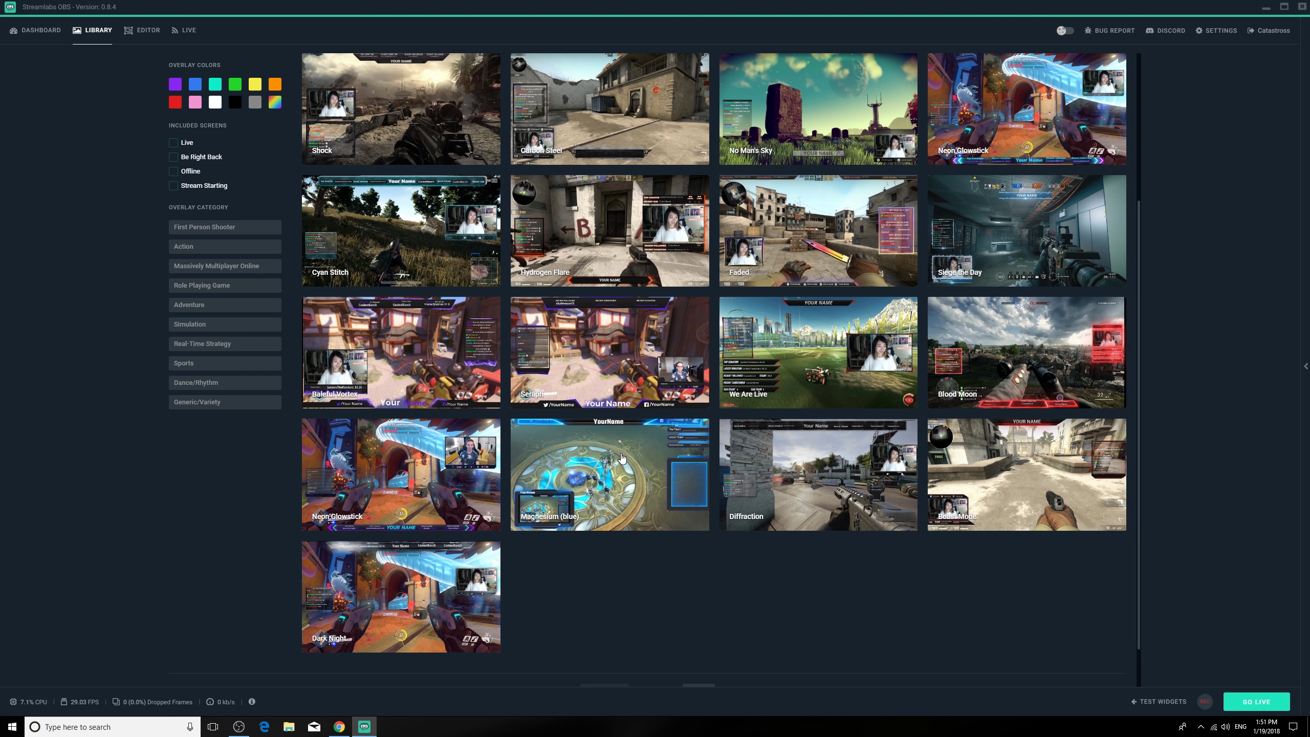
pyautogui.click(612, 453)
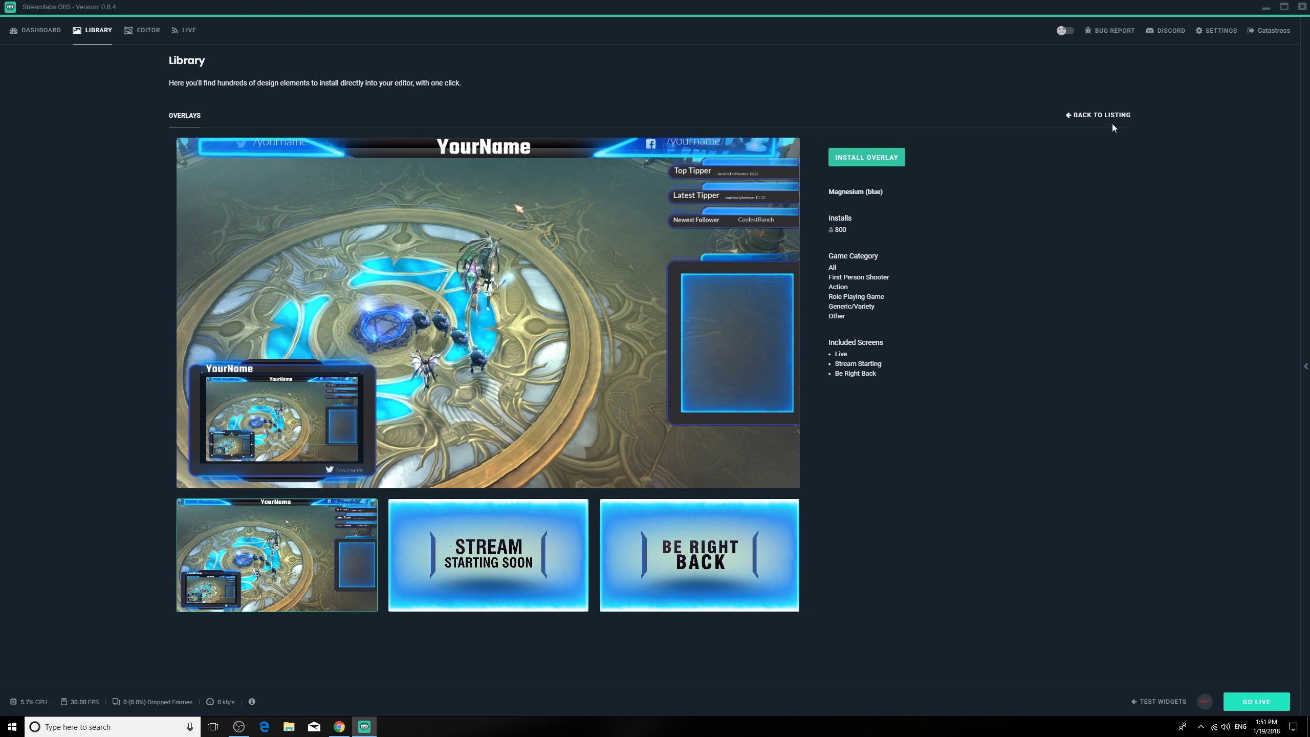
pyautogui.click(1088, 116)
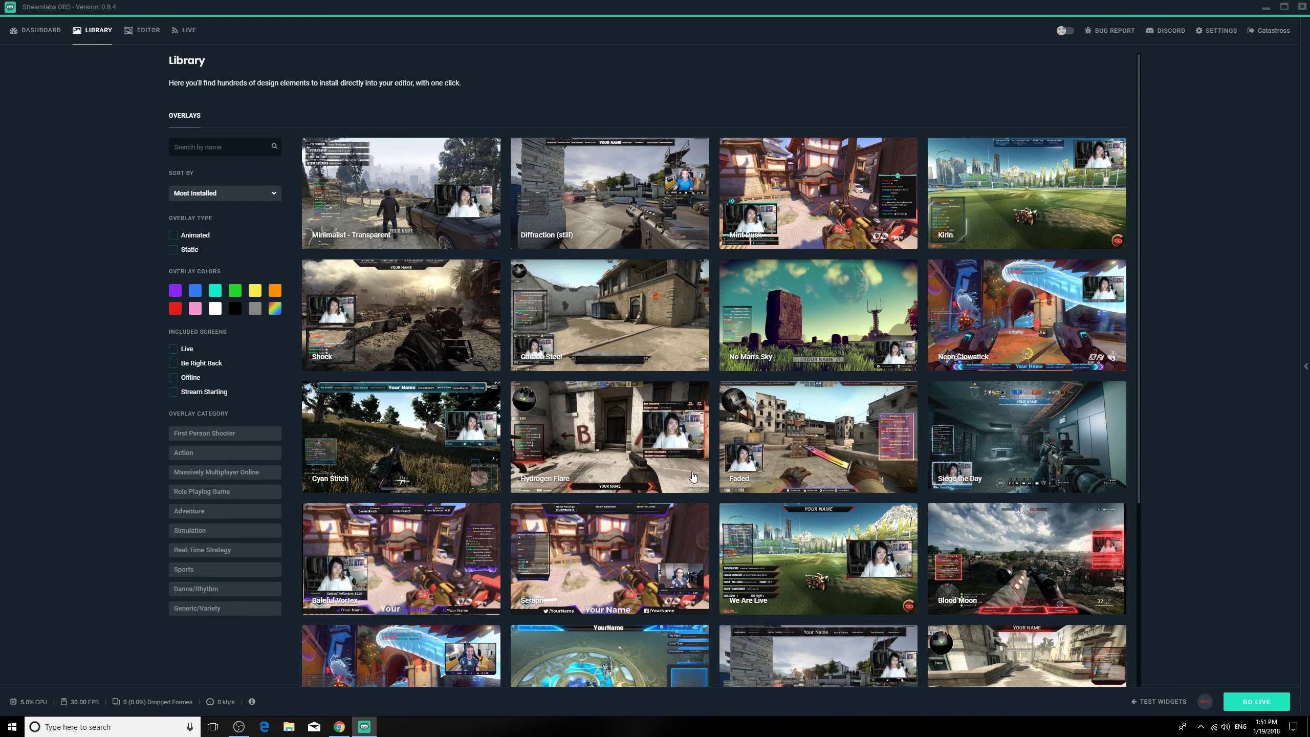
# Step: Preview the Stream Starting Soon and Be Right Back screens of the Neon Glowstick overlay and install it
pyautogui.scroll(-4, 826, 573)
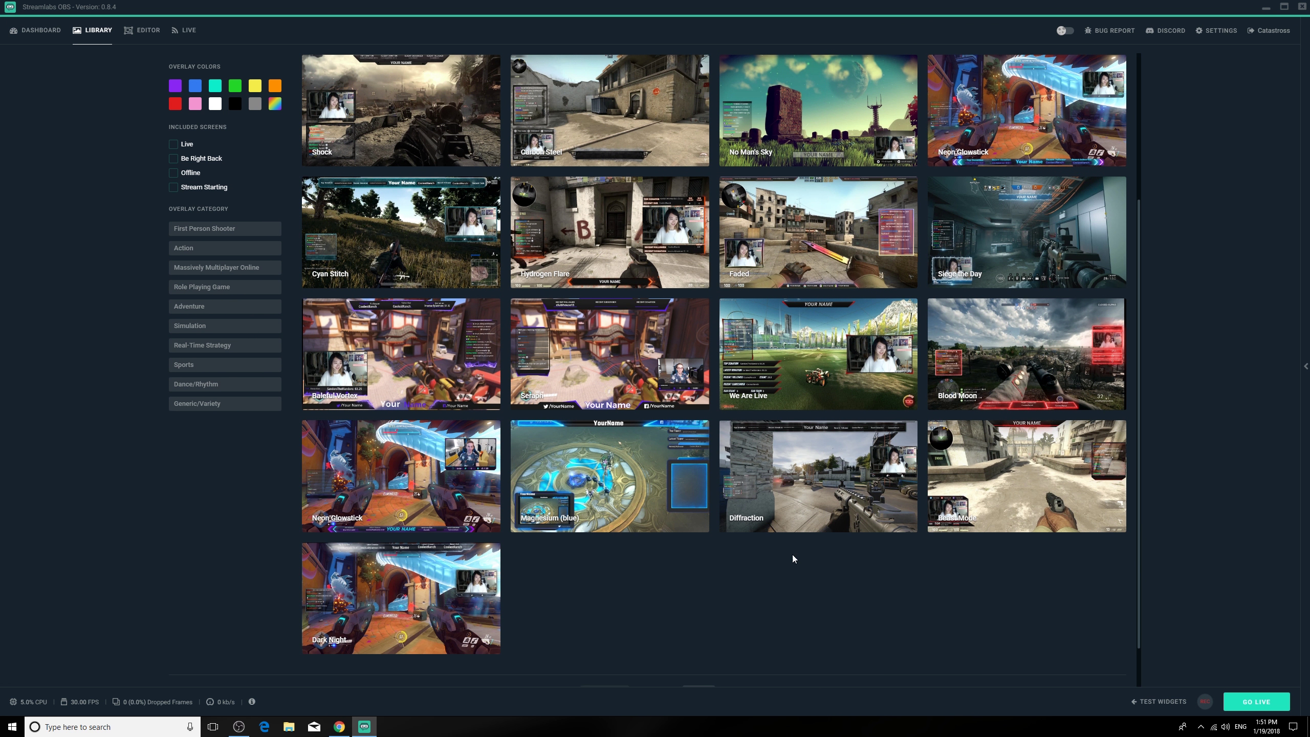
pyautogui.click(403, 495)
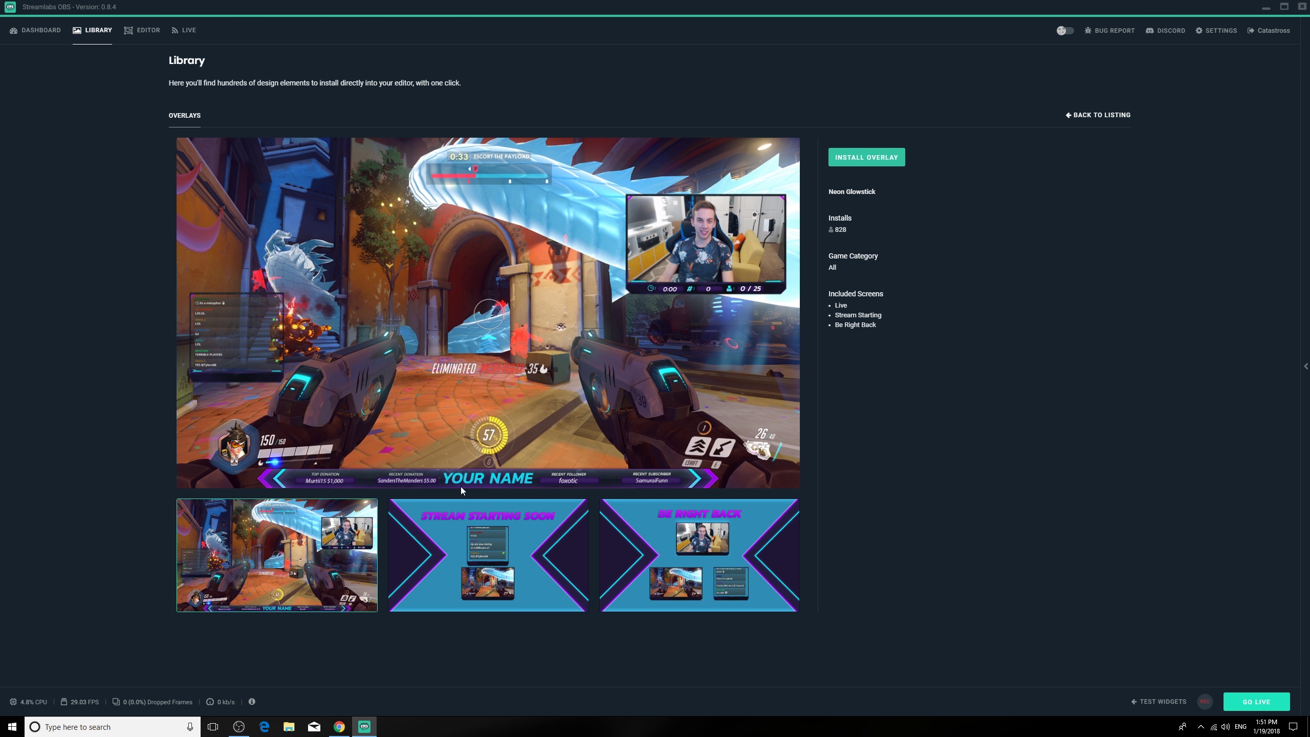
pyautogui.click(523, 551)
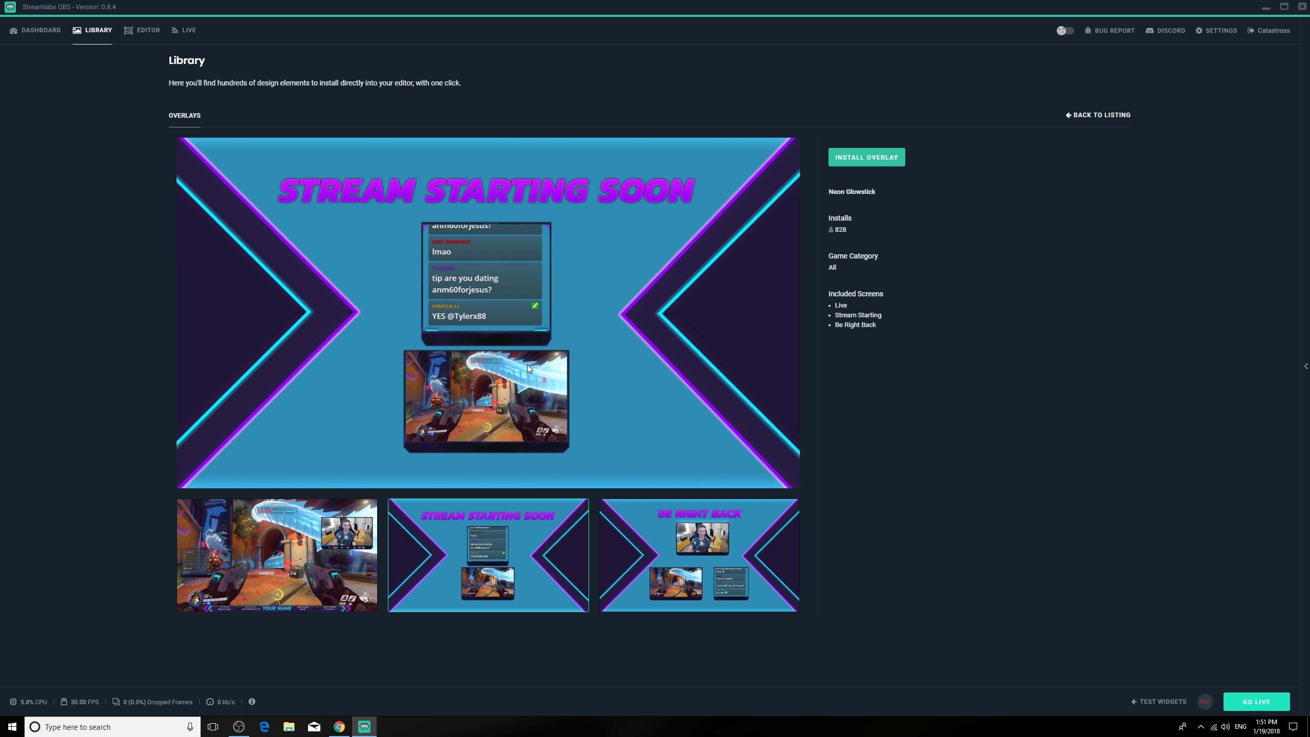
pyautogui.click(657, 543)
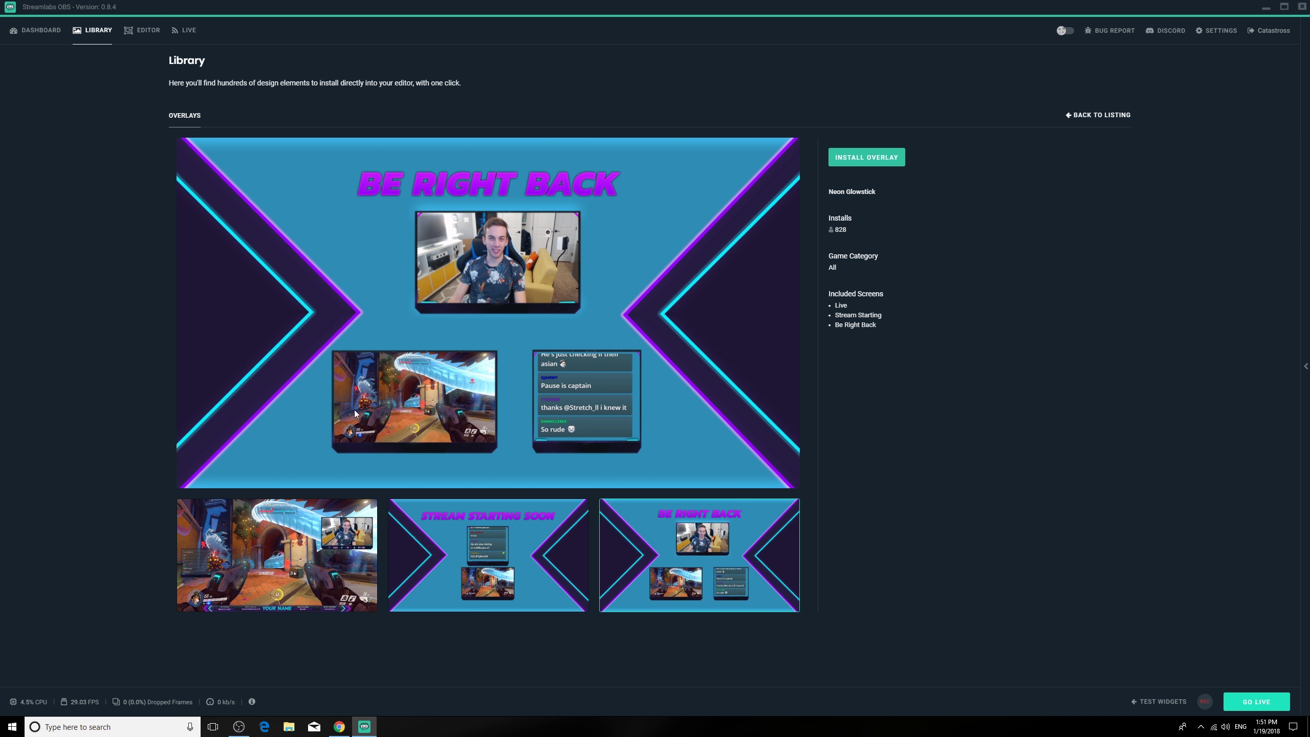
pyautogui.click(889, 160)
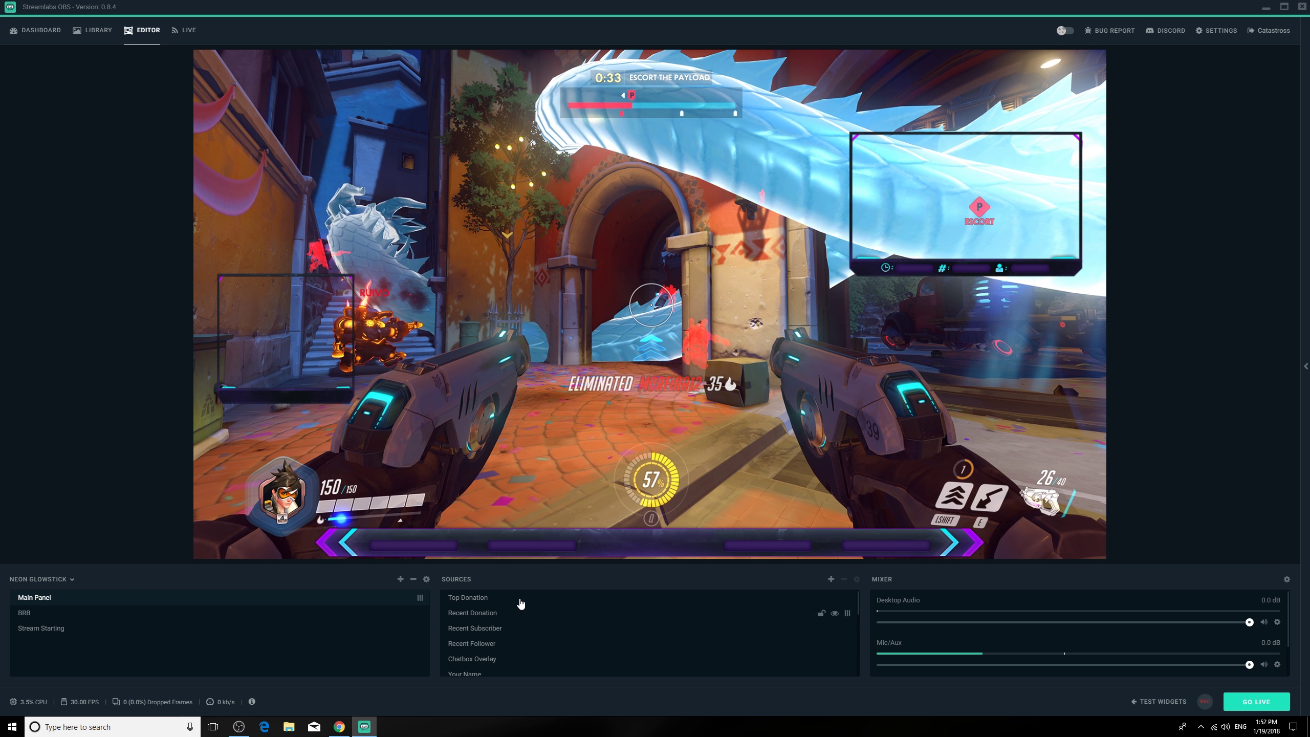
# Step: Hide the EXAMPLE REPLAY source in the Main Panel scene
pyautogui.scroll(-5, 517, 603)
pyautogui.click(480, 669)
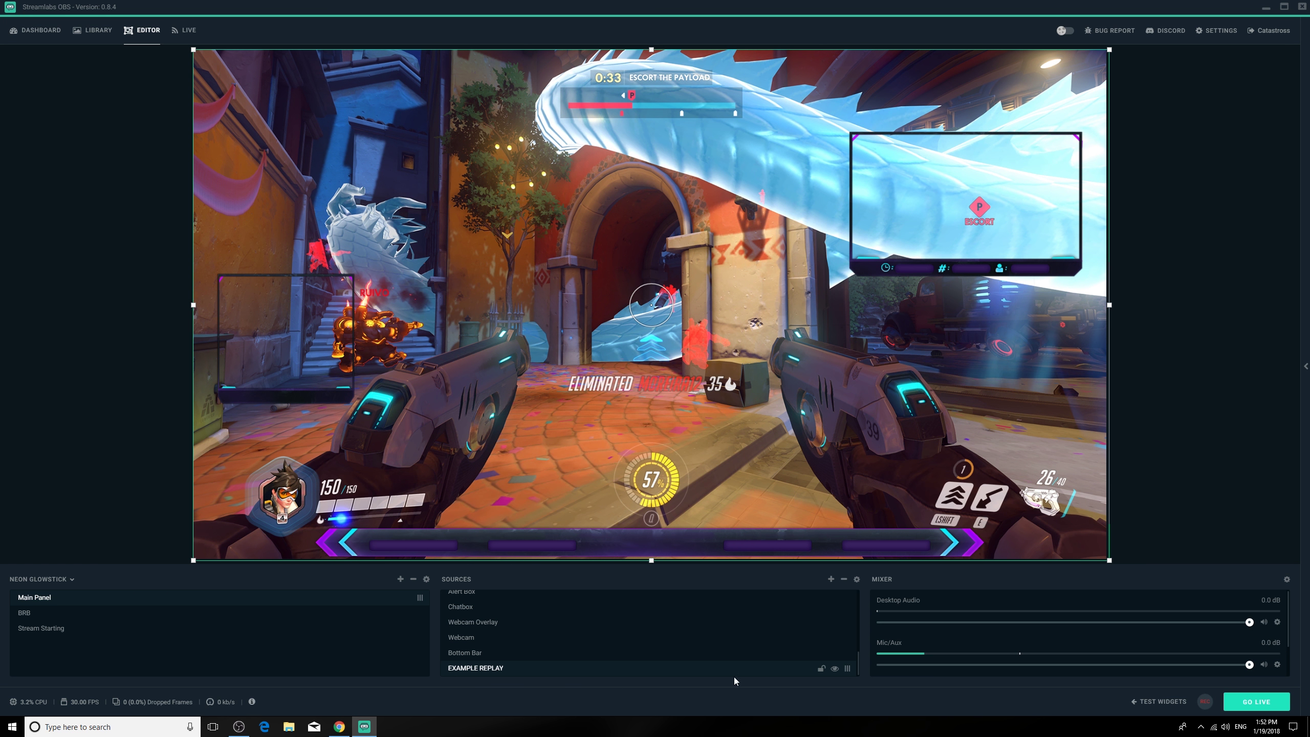
pyautogui.click(835, 669)
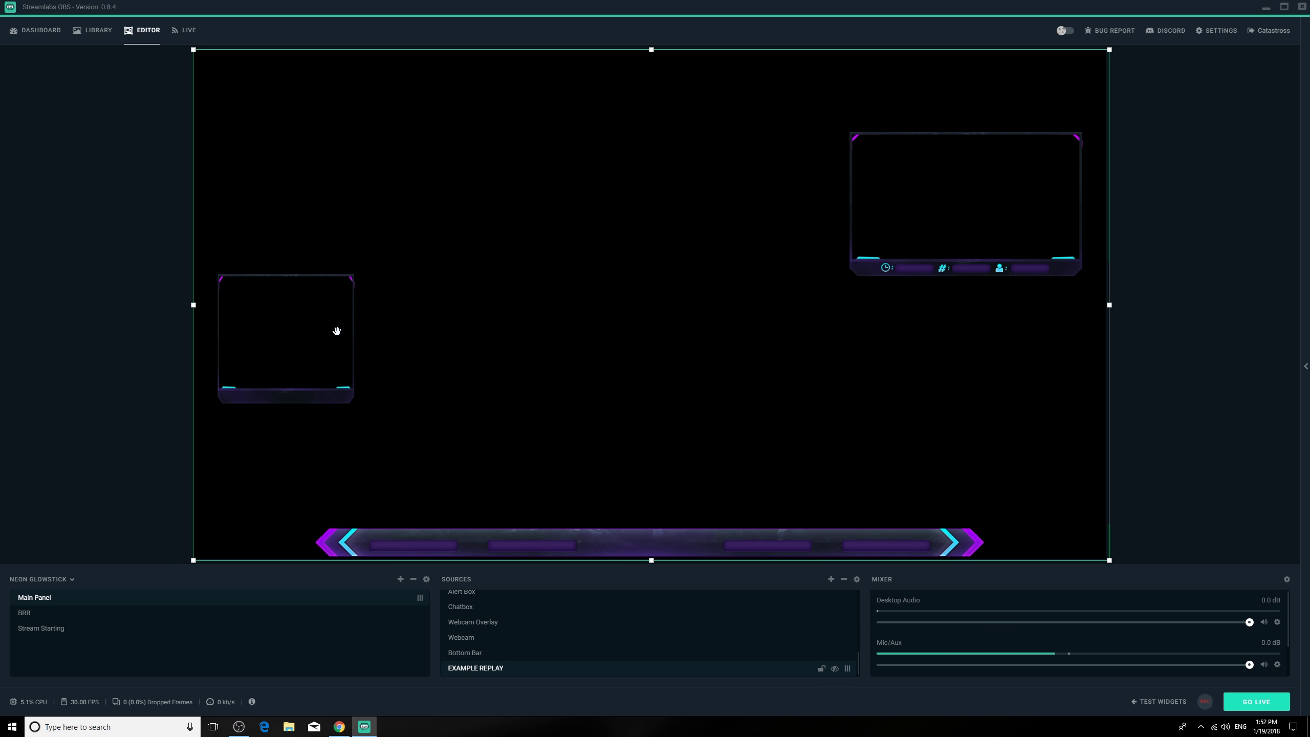
# Step: Select the Main Panel's webcam overlay to inspect its source, and view the BRB and Stream Starting scenes
pyautogui.scroll(5, 526, 663)
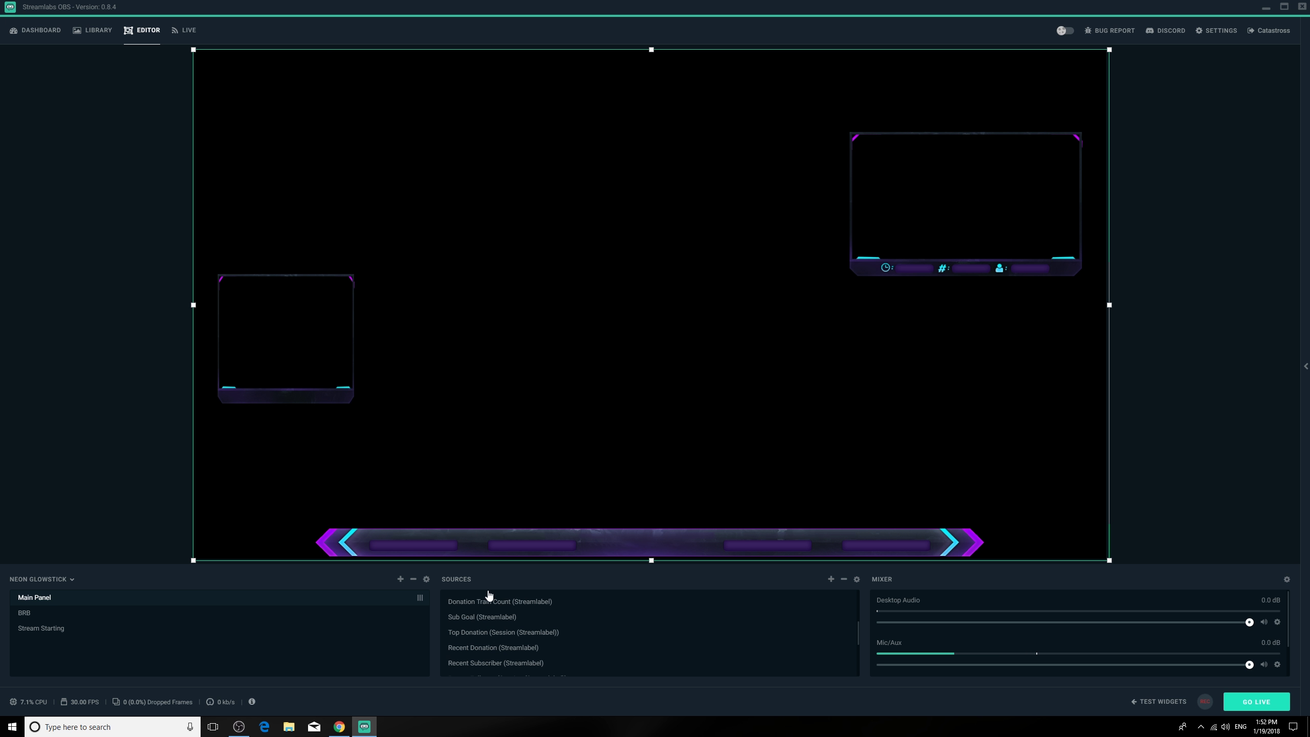
pyautogui.click(977, 220)
pyautogui.scroll(-5, 605, 621)
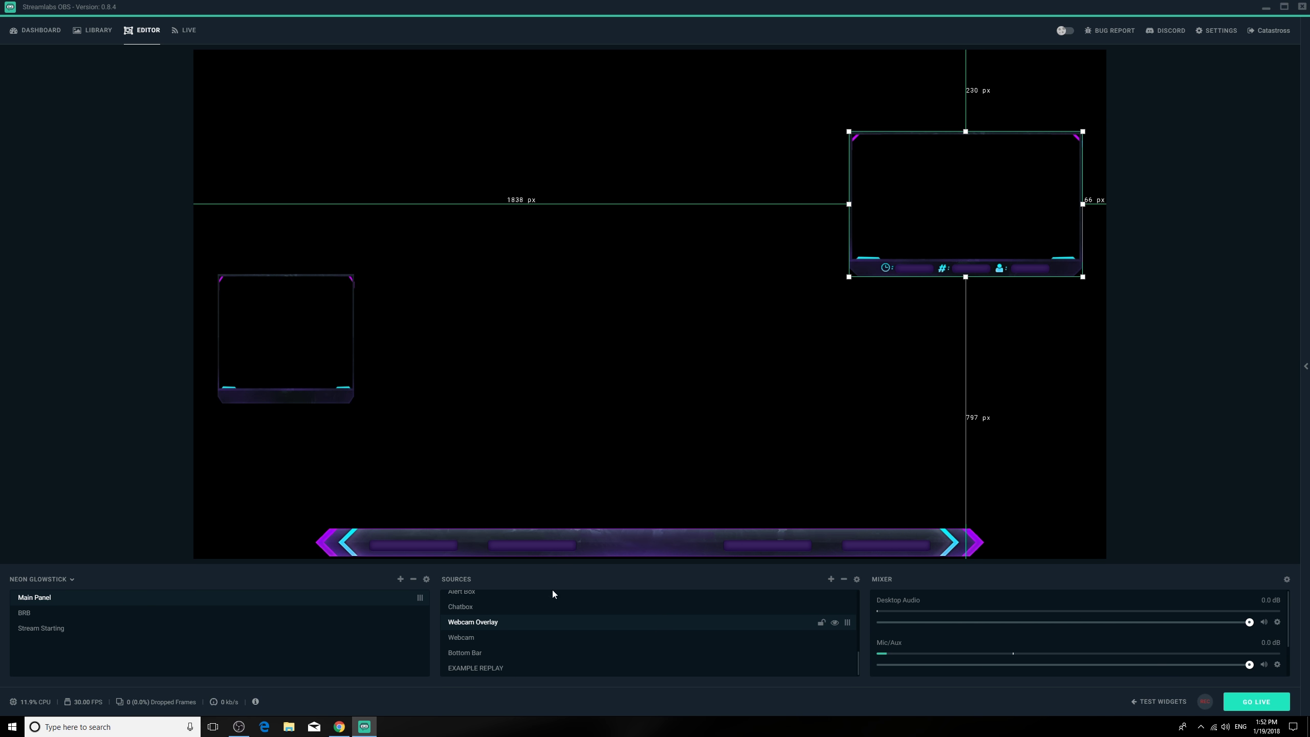
pyautogui.click(58, 615)
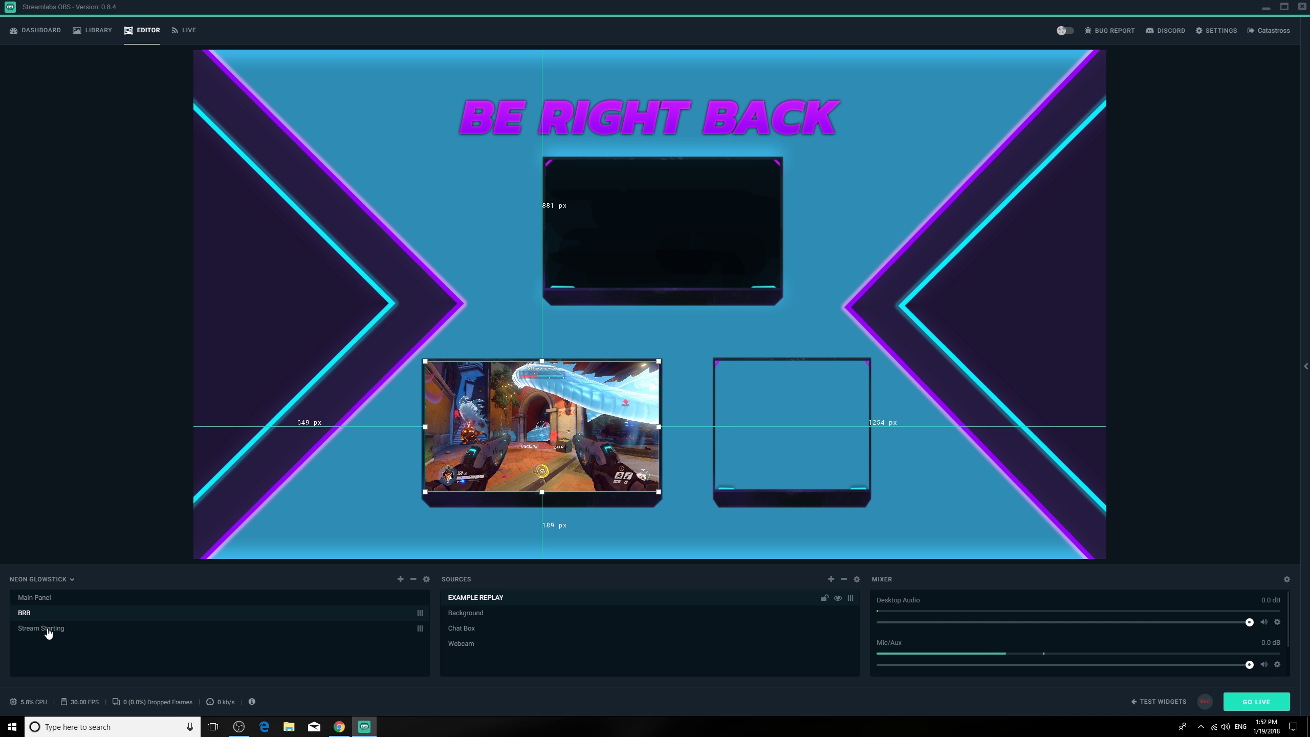
pyautogui.click(47, 629)
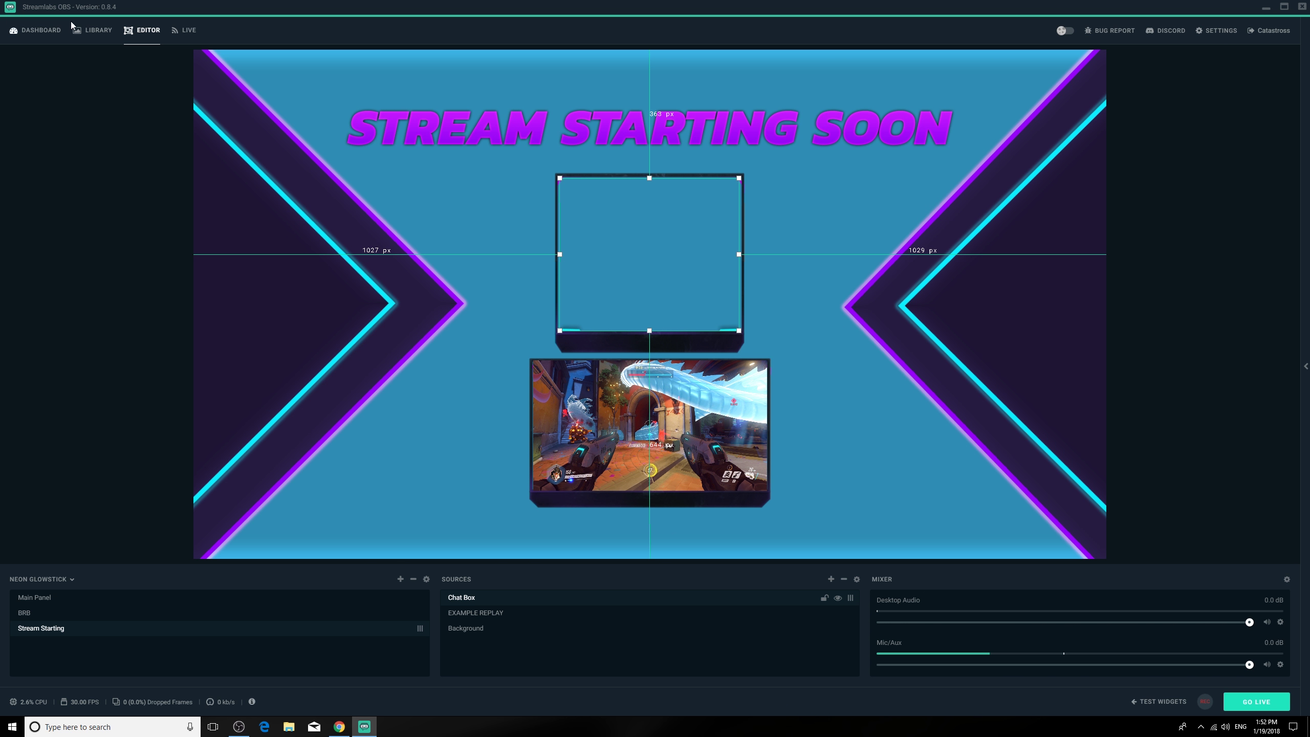
# Step: Return to the overlay library and view the second page of overlays
pyautogui.click(107, 33)
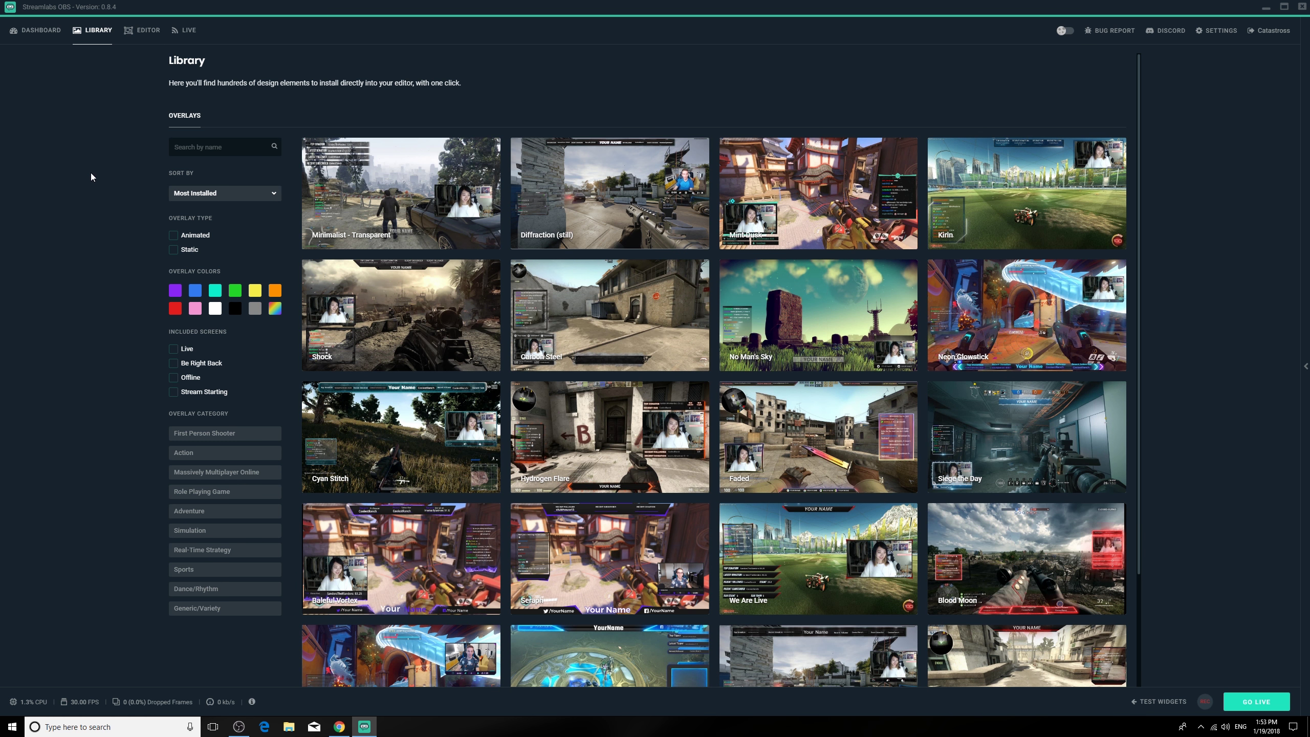
pyautogui.scroll(-3, 667, 468)
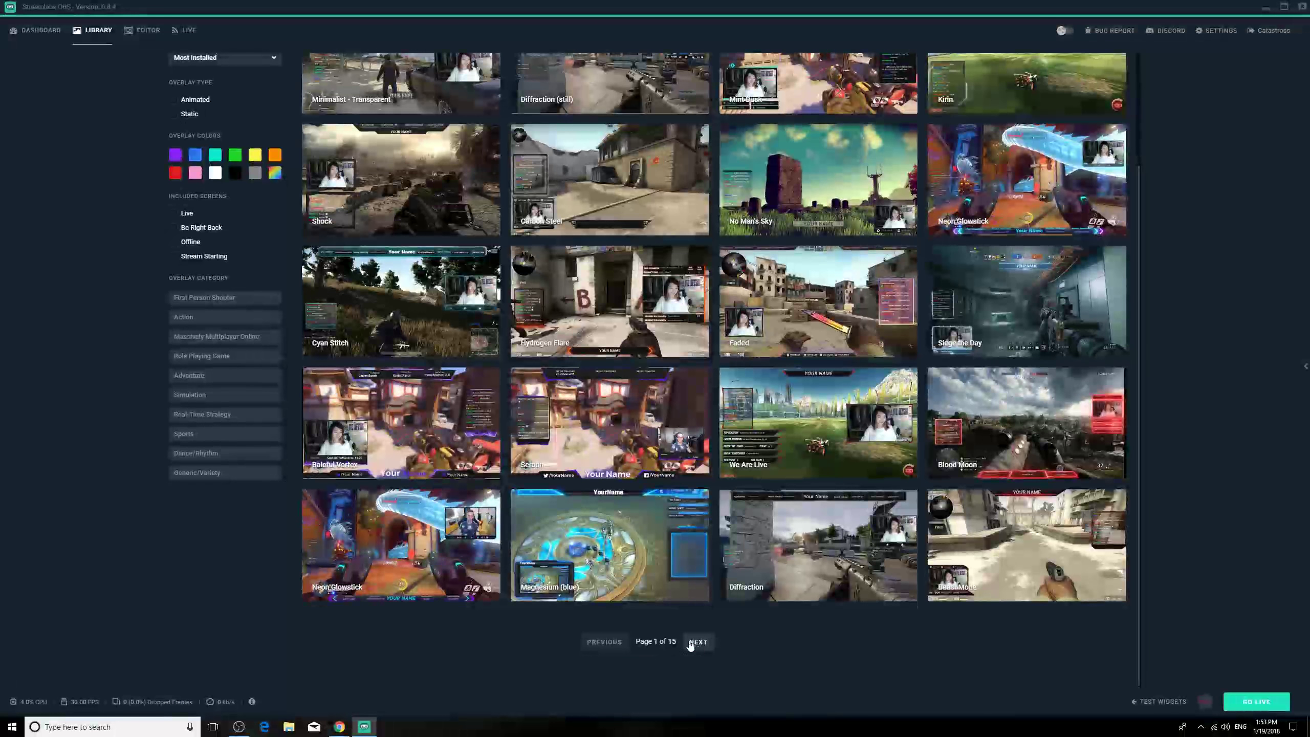
pyautogui.click(686, 649)
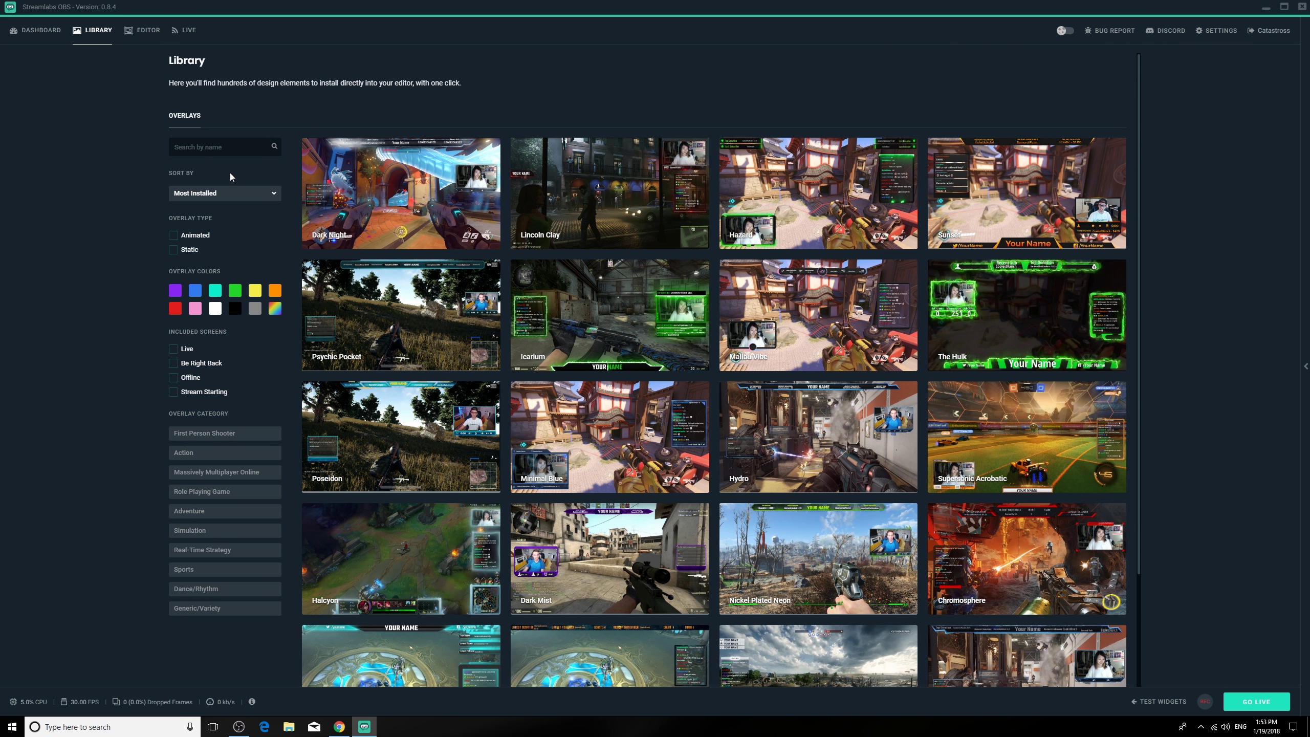
# Step: View the overlays sorted by Trending and restore the Most Installed sort order
pyautogui.click(251, 194)
pyautogui.click(209, 225)
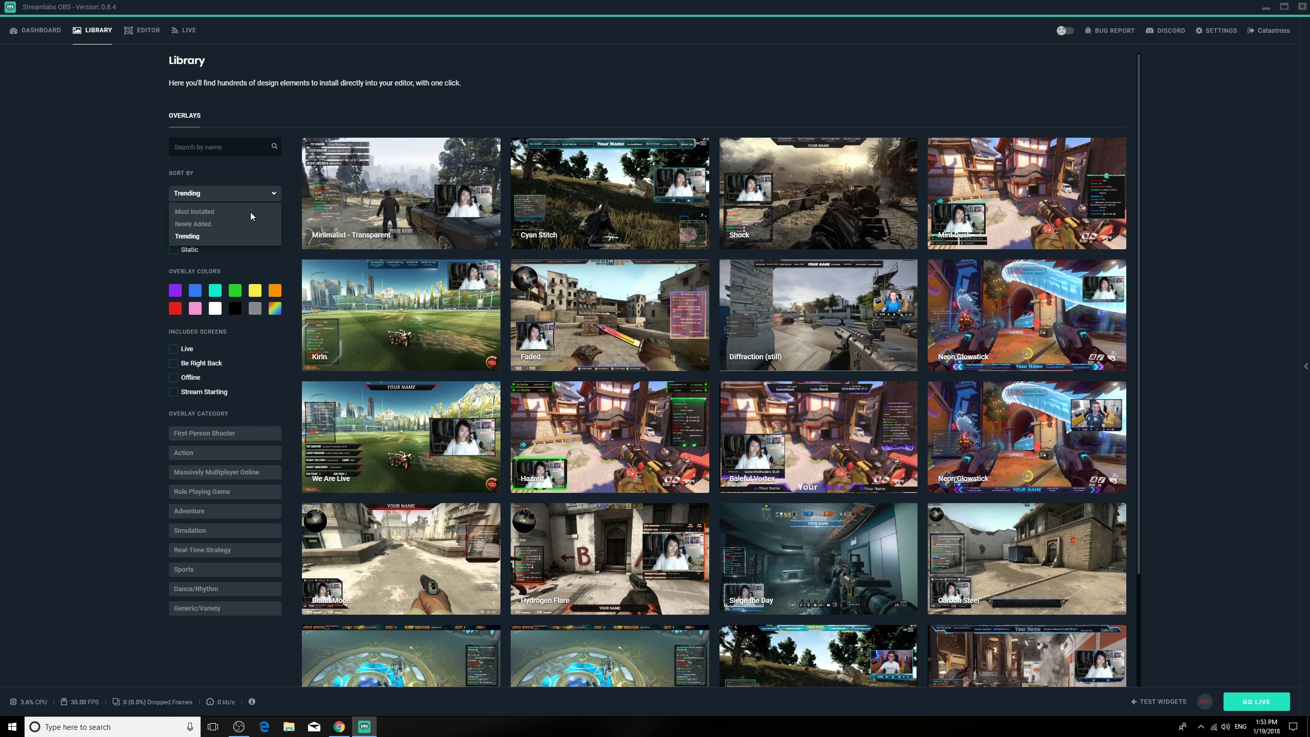
pyautogui.click(250, 212)
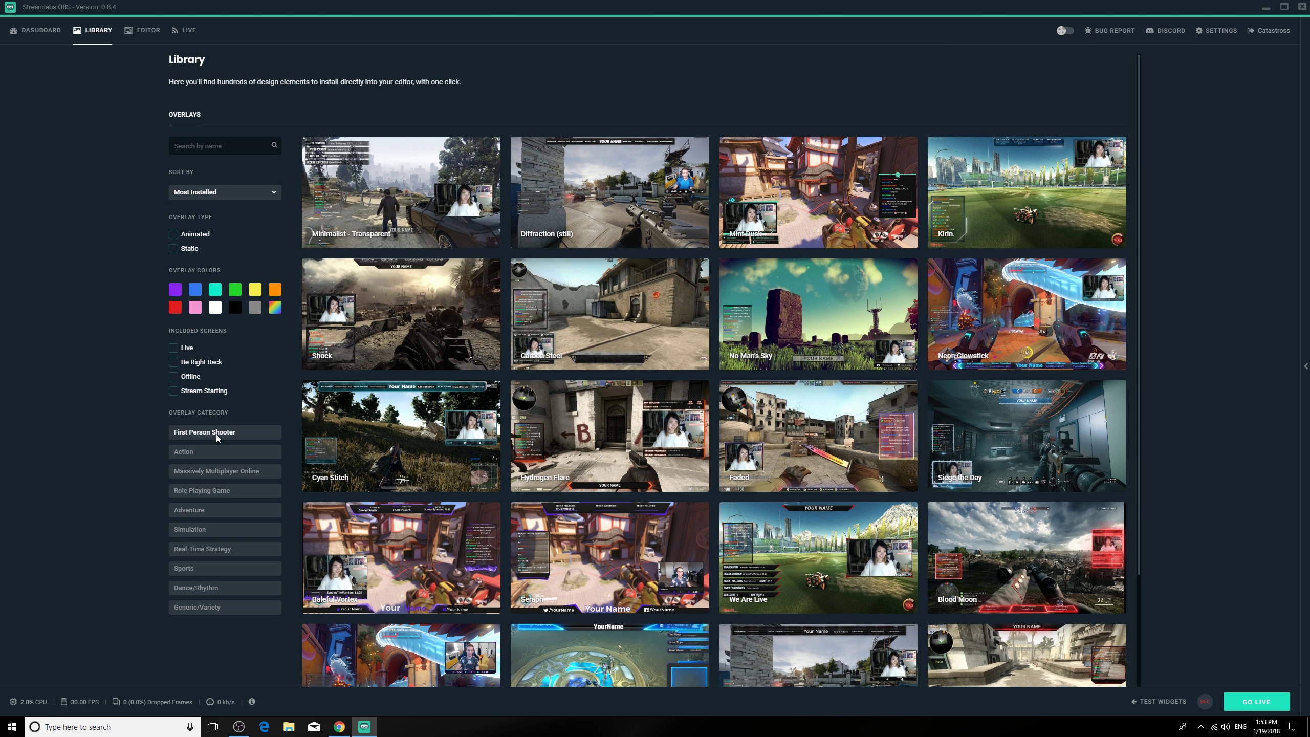
# Step: Filter the overlays by the Role Playing Game category and then by Sports to browse each selection
pyautogui.scroll(-3, 200, 439)
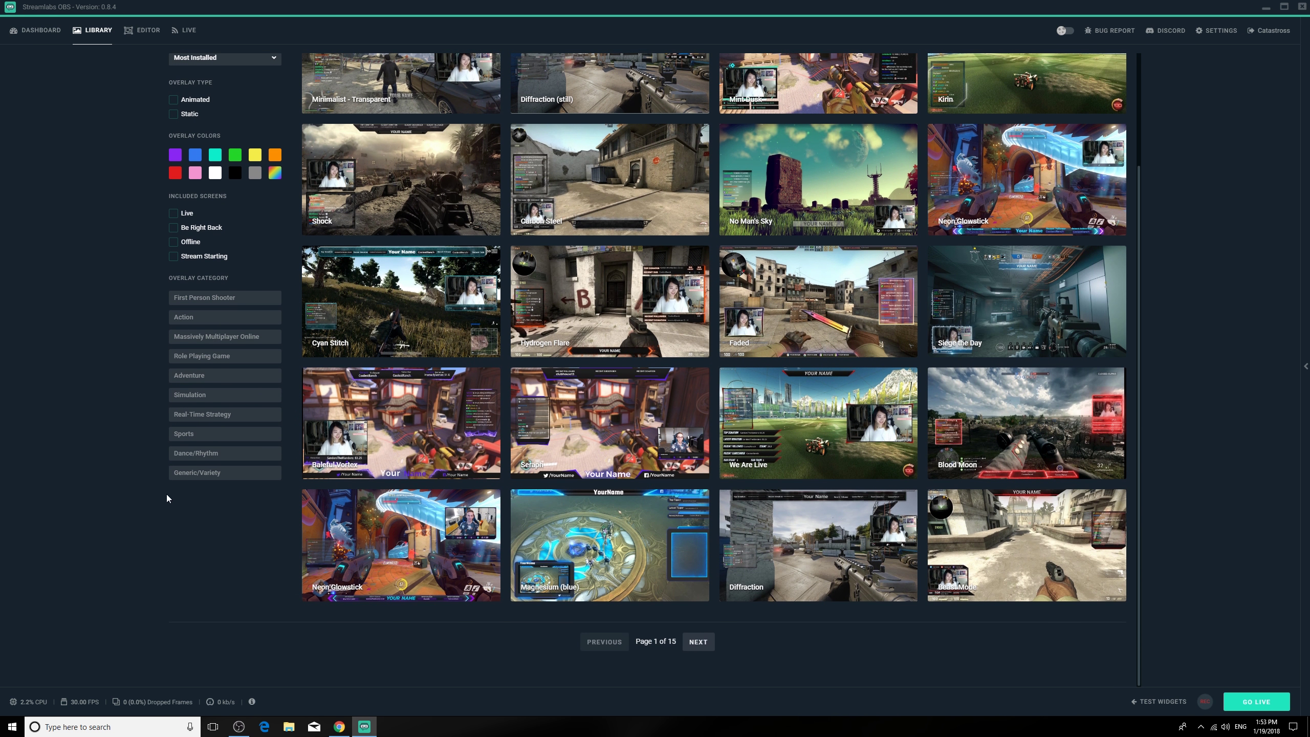
pyautogui.click(216, 356)
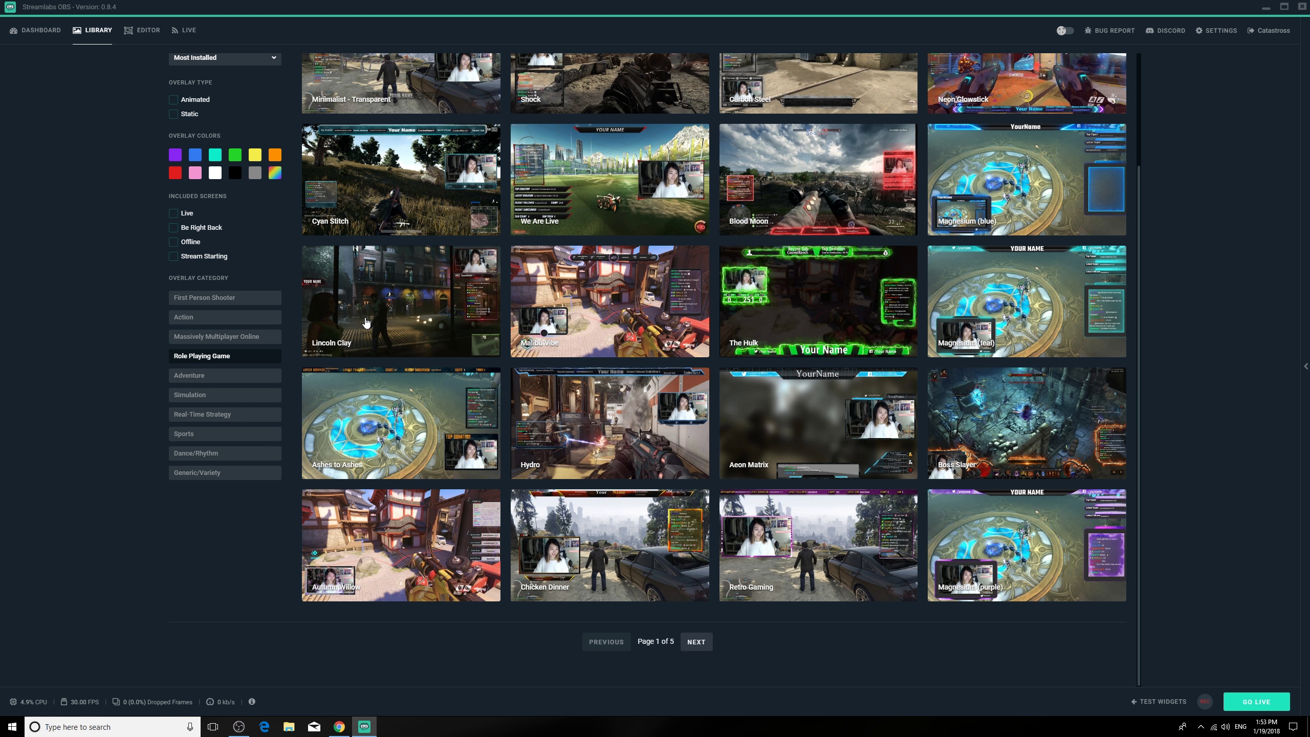
pyautogui.scroll(3, 581, 355)
pyautogui.scroll(-3, 674, 430)
pyautogui.click(199, 435)
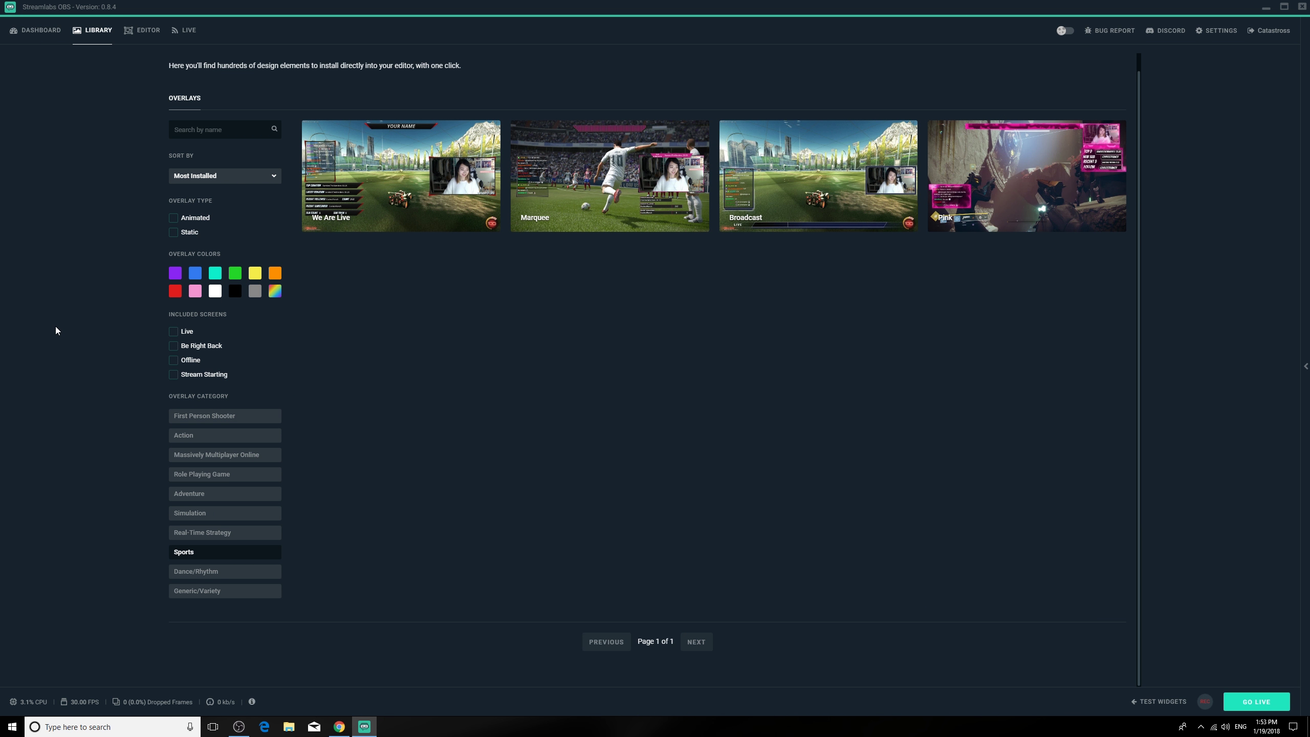
# Step: Return to the editor's Main Panel scene, hide the Webcam Overlay source and select the EXAMPLE REPLAY source
pyautogui.click(142, 30)
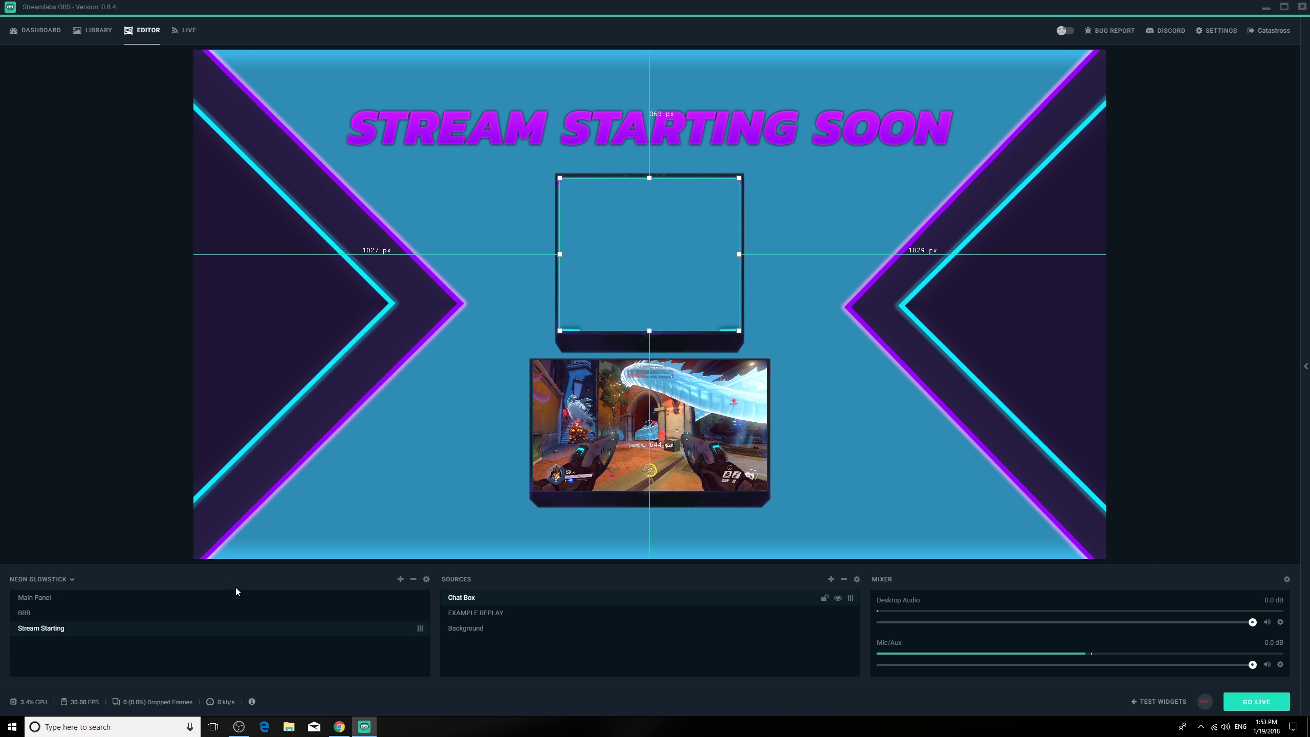
pyautogui.click(102, 600)
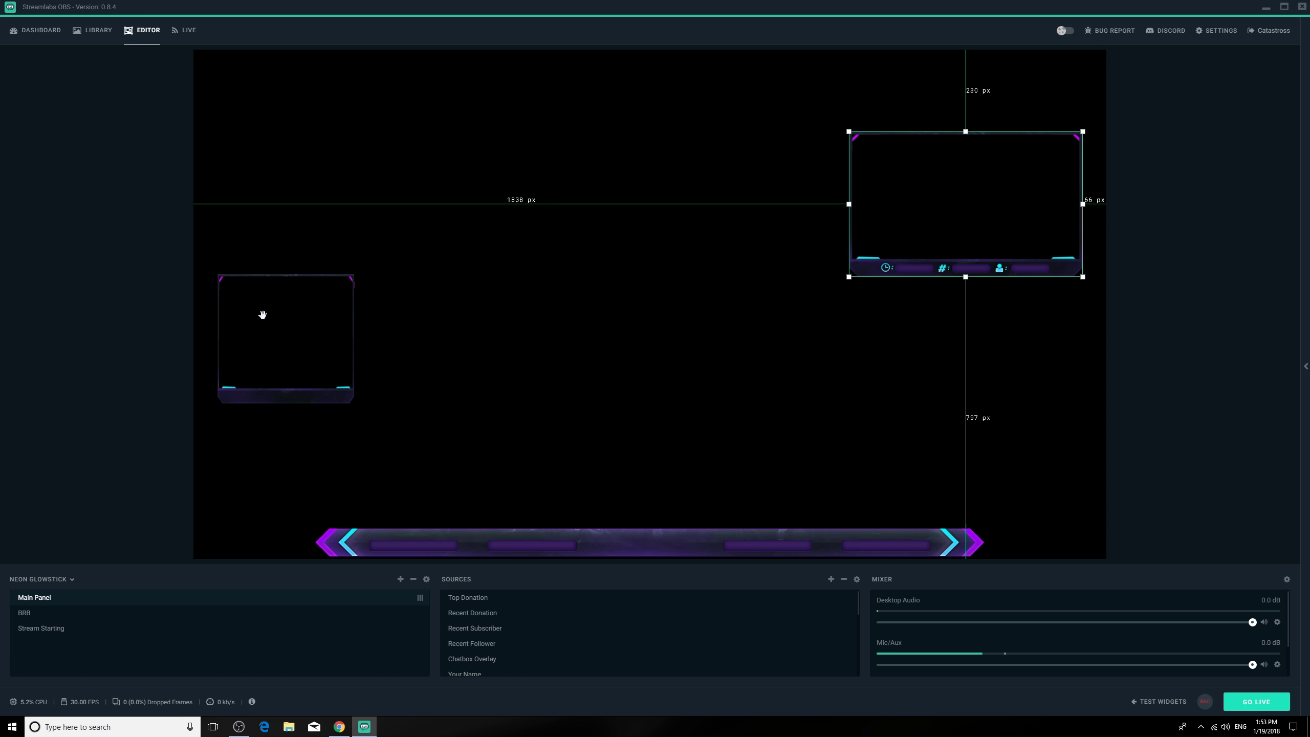
pyautogui.scroll(-5, 503, 643)
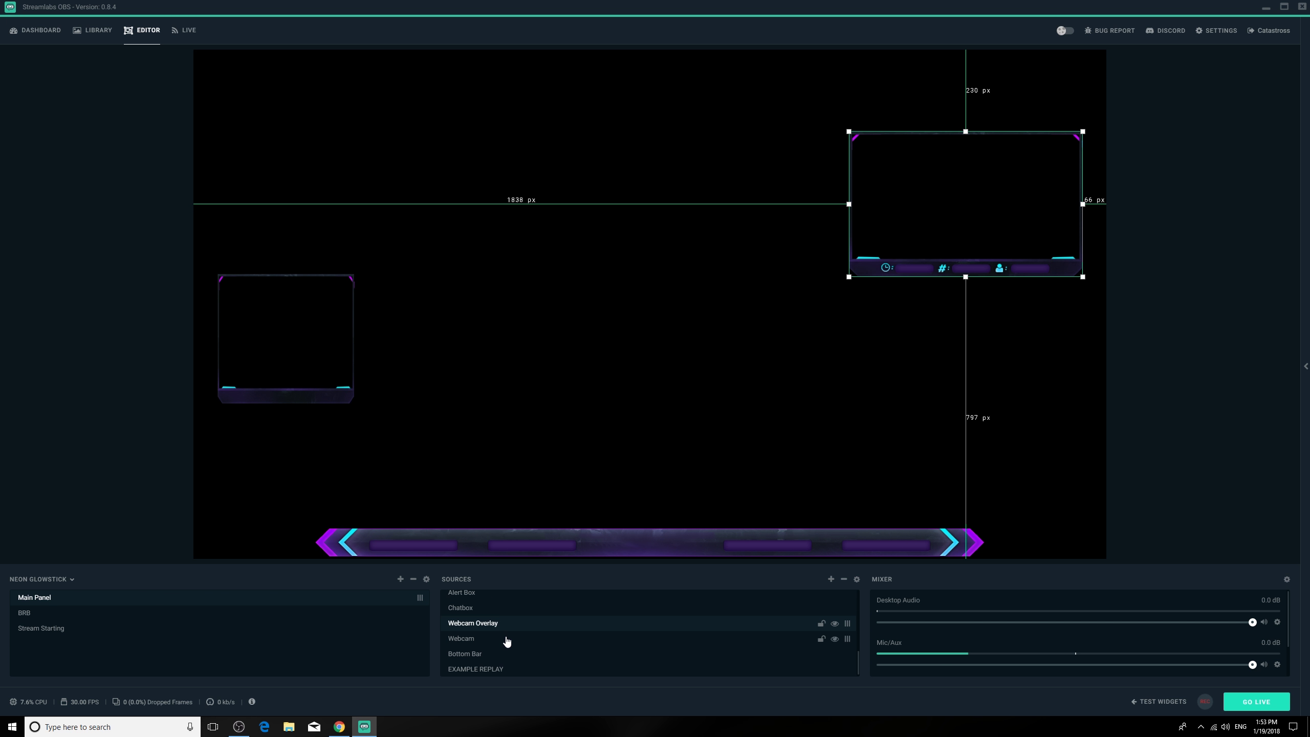
pyautogui.click(835, 623)
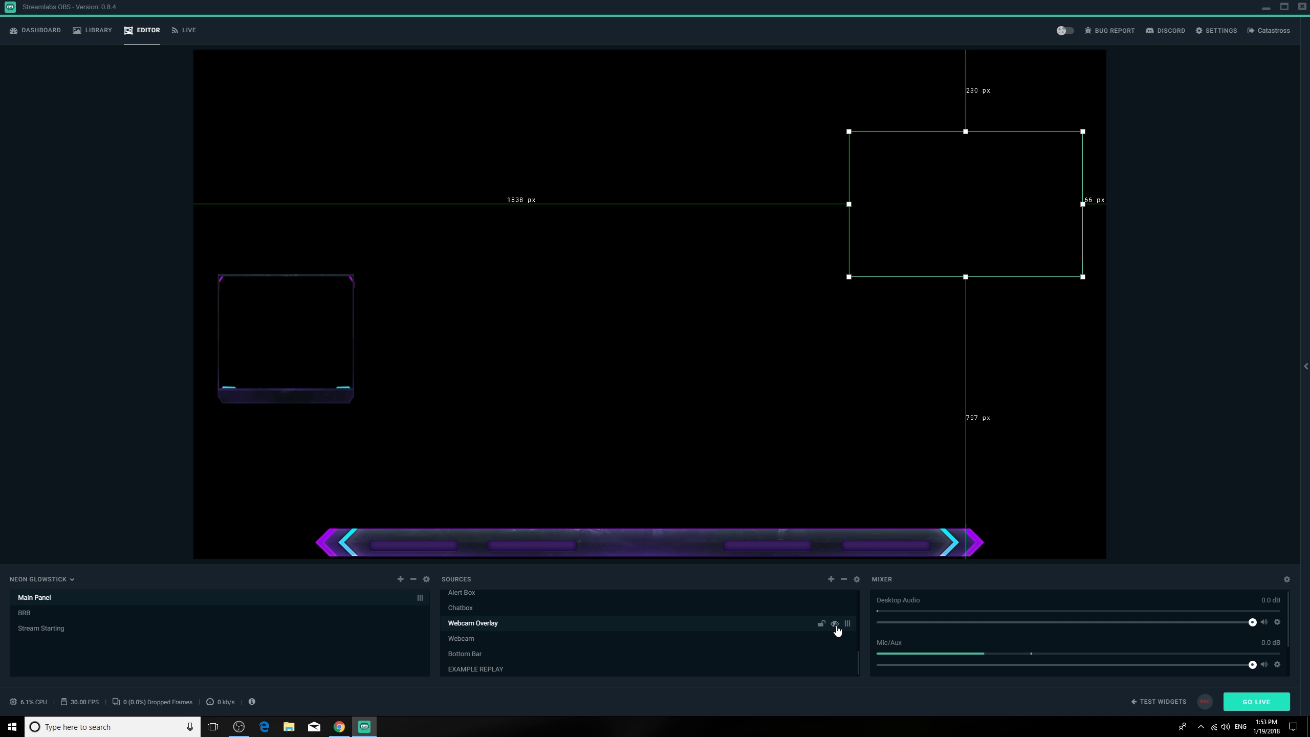
pyautogui.click(376, 516)
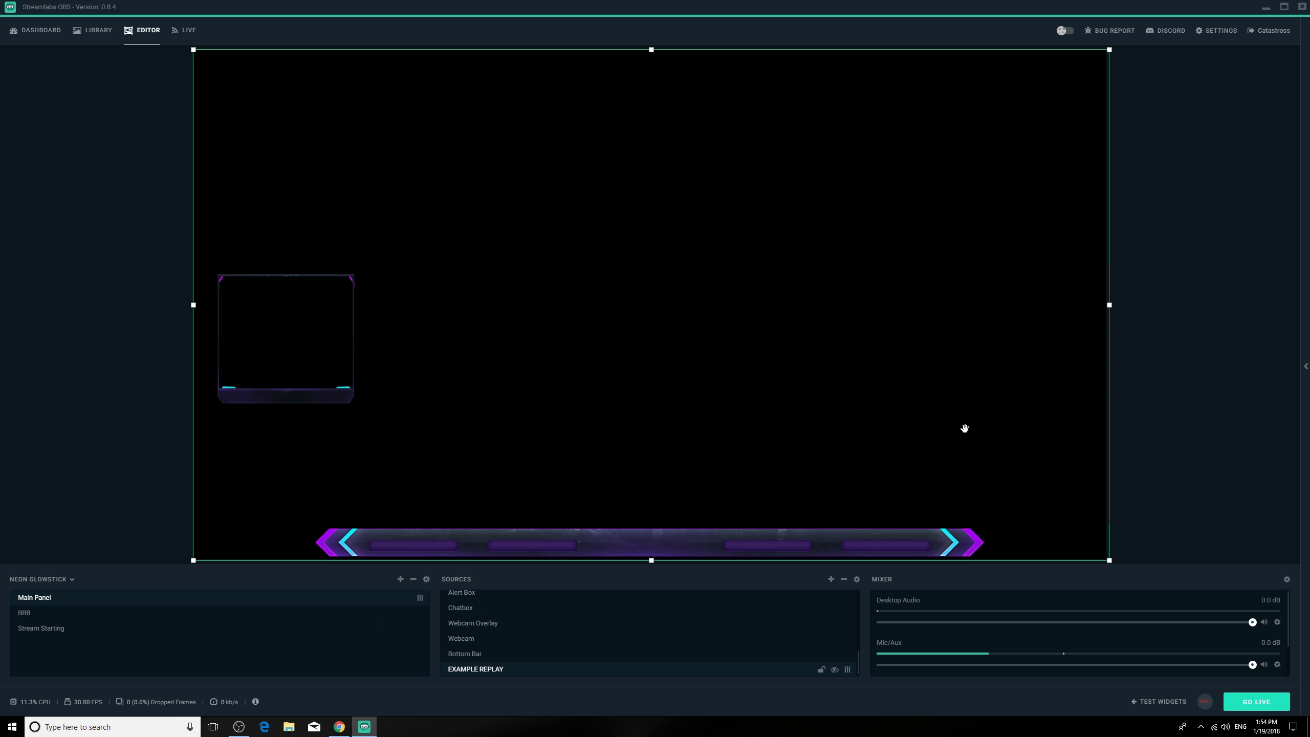
# Step: View the BRB and Stream Starting scenes, and return to the Main Panel to look through its sources
pyautogui.click(21, 614)
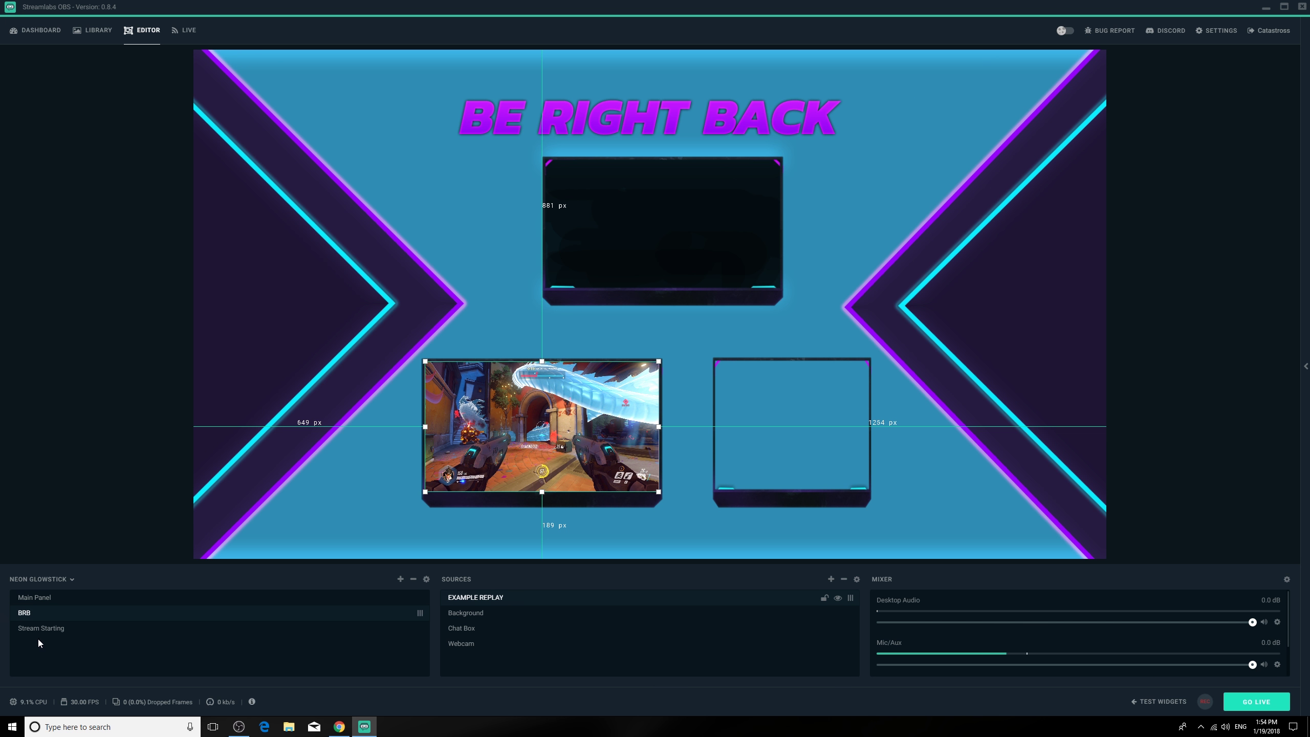
pyautogui.click(39, 632)
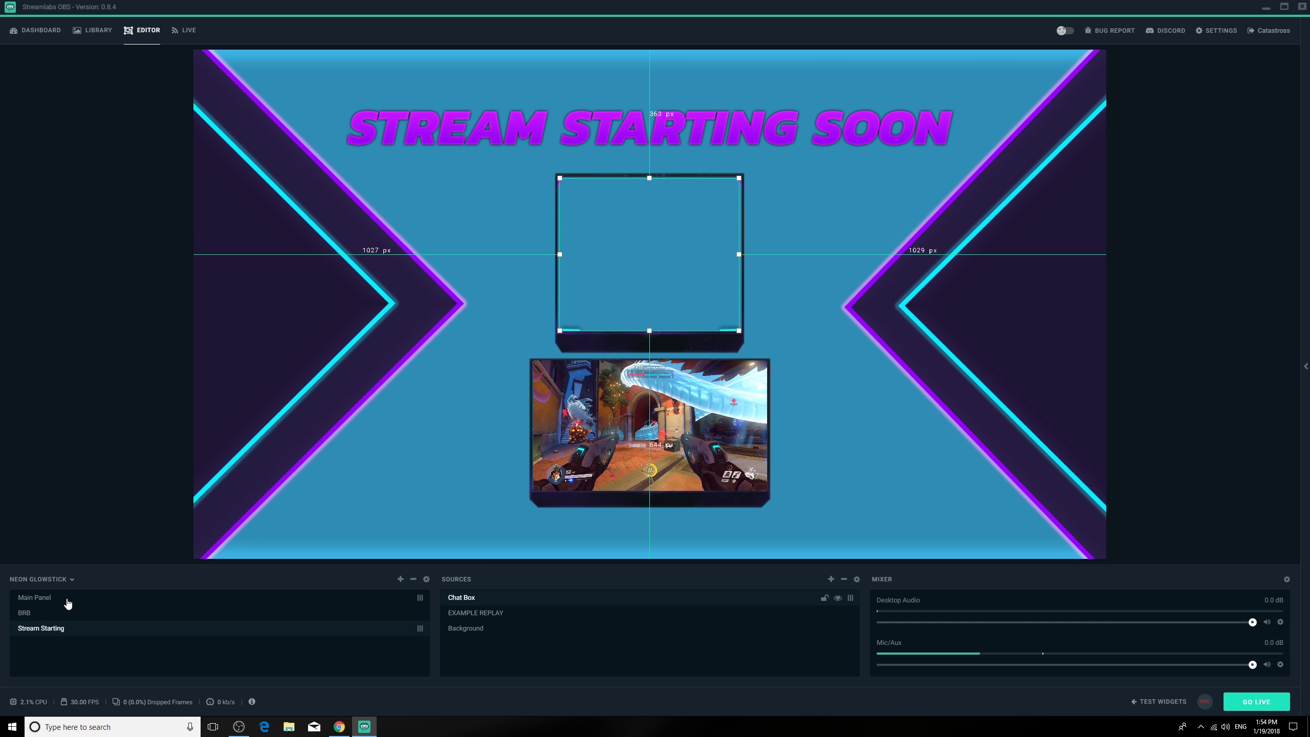
pyautogui.click(44, 602)
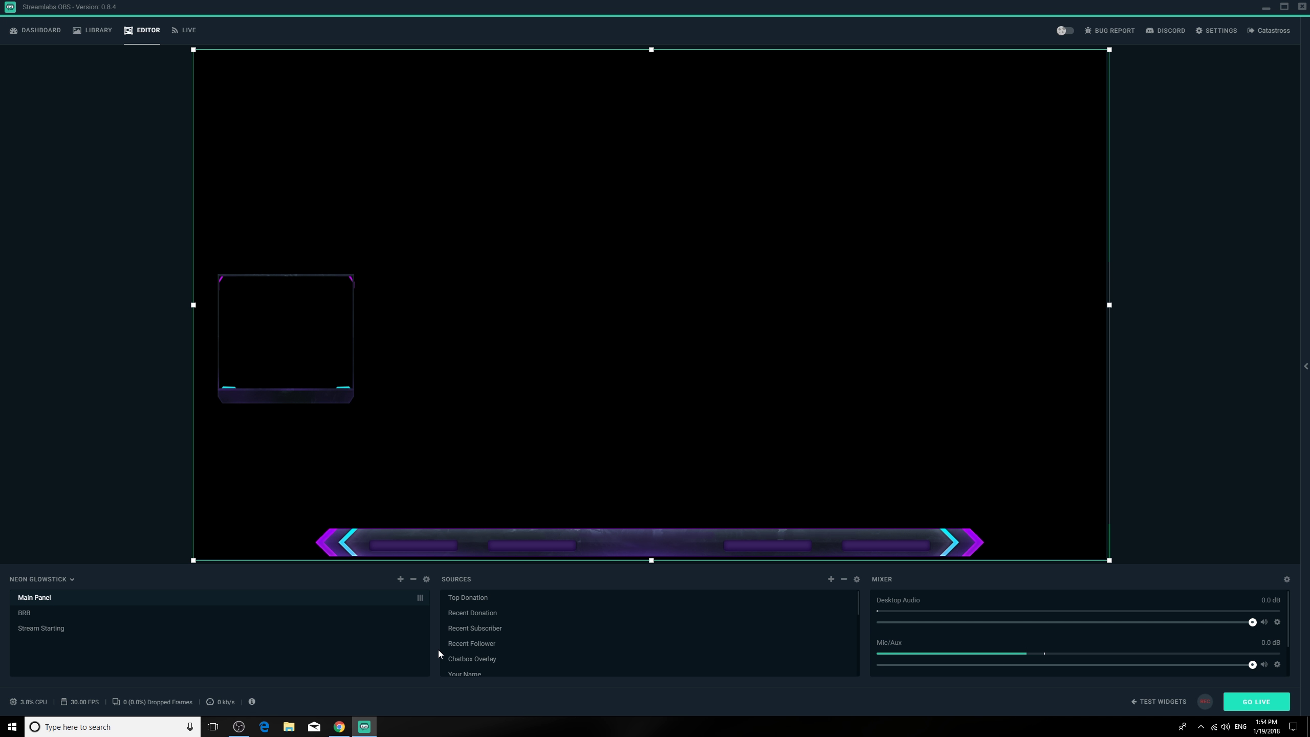
pyautogui.scroll(-4, 496, 619)
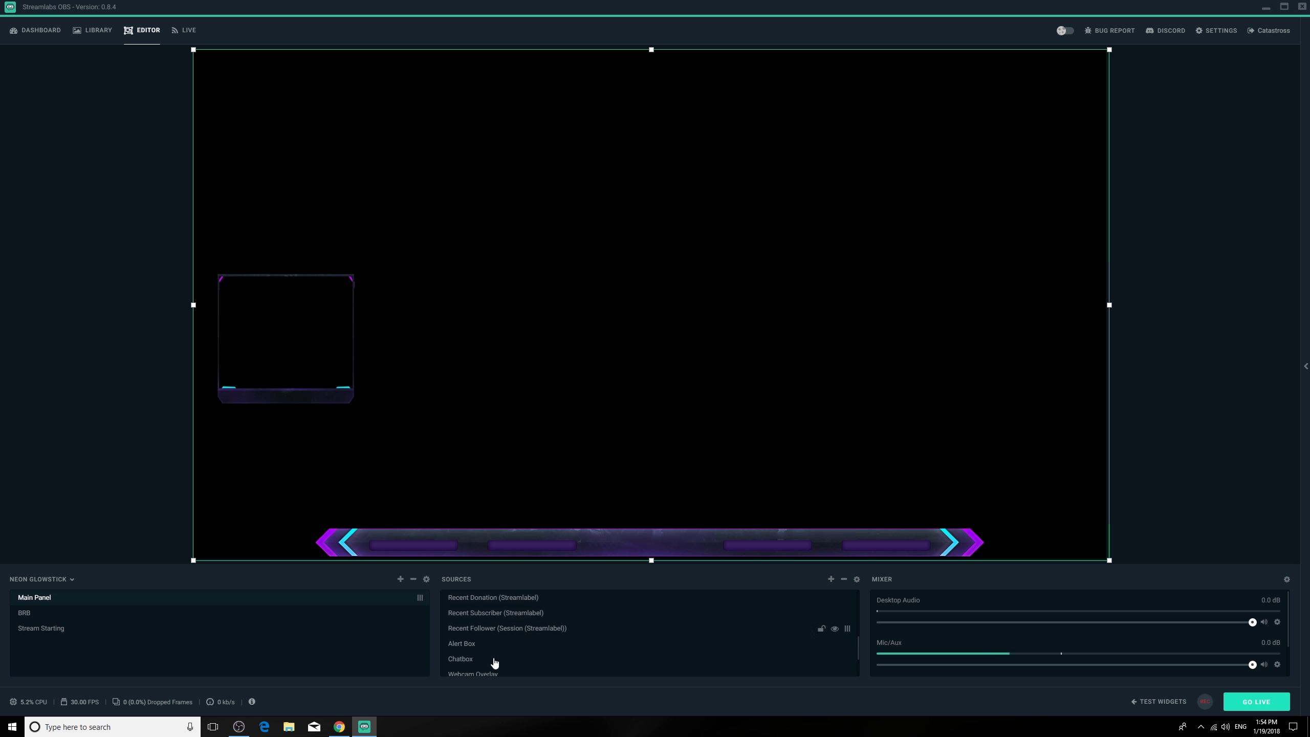
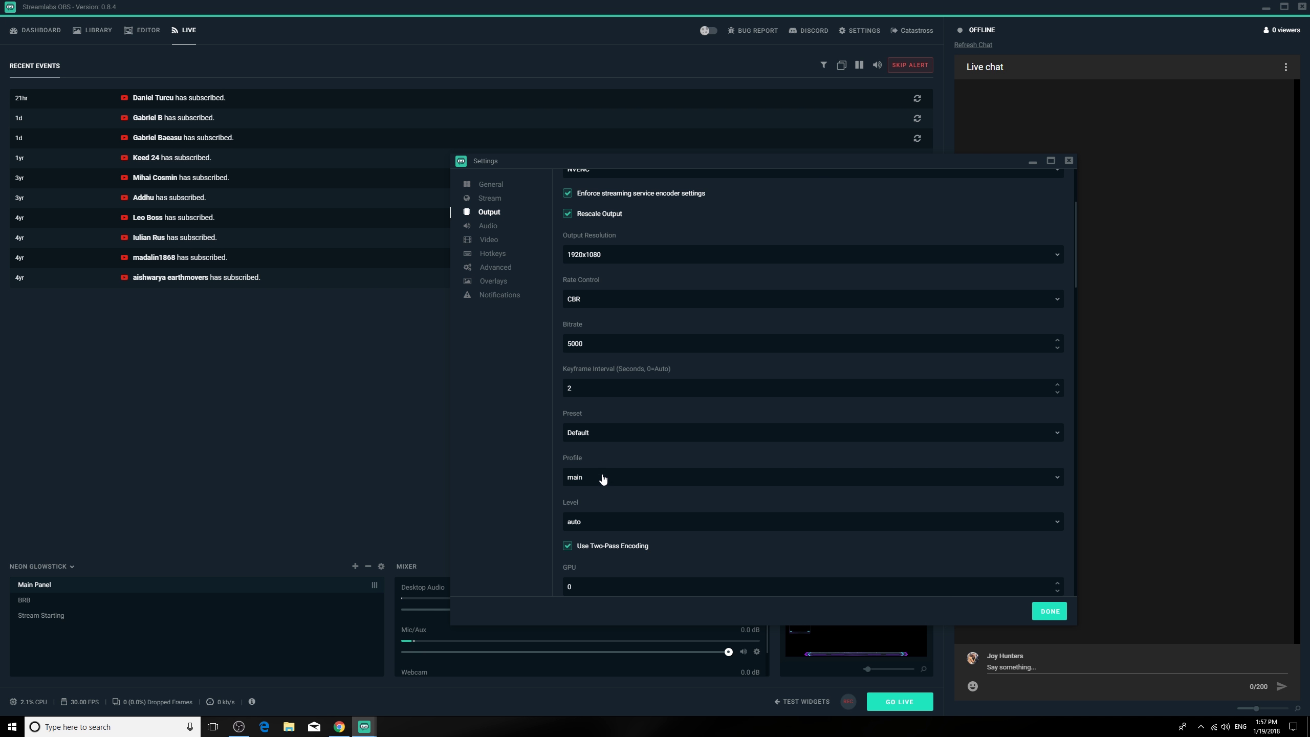
# Step: Review the streaming output settings, including encoder, resolution, rate control and bitrate, and close the settings window
pyautogui.scroll(3, 603, 475)
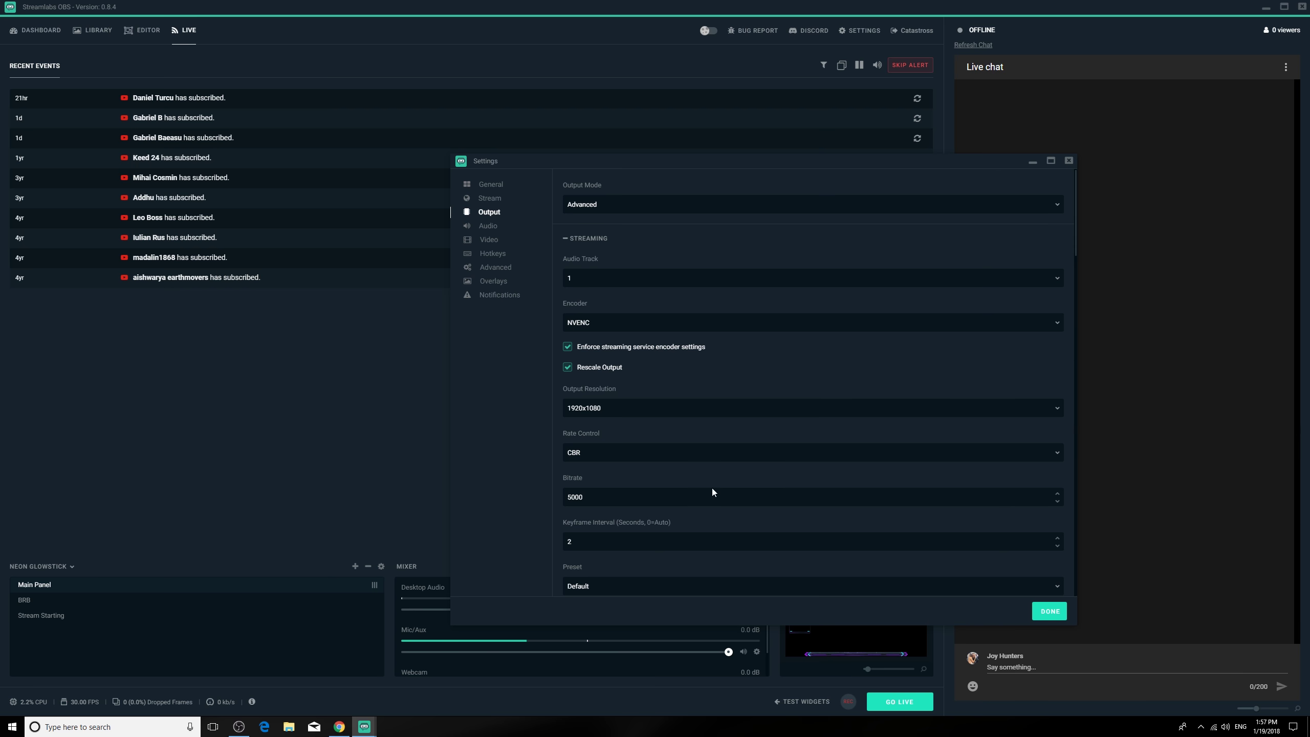
pyautogui.scroll(-3, 732, 483)
pyautogui.scroll(3, 798, 461)
pyautogui.click(1069, 160)
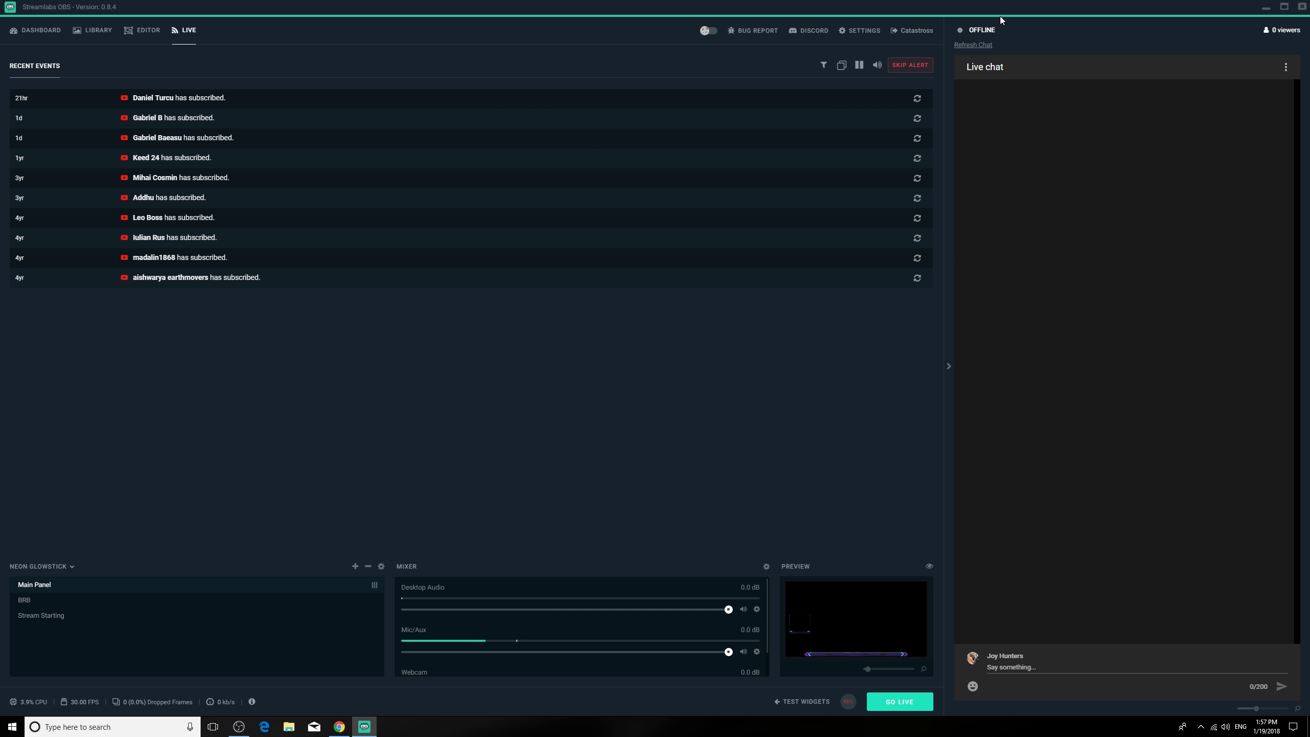
# Step: Return to the editor and switch from Neon Glowstick to the Shock scene collection
pyautogui.click(81, 35)
pyautogui.click(132, 32)
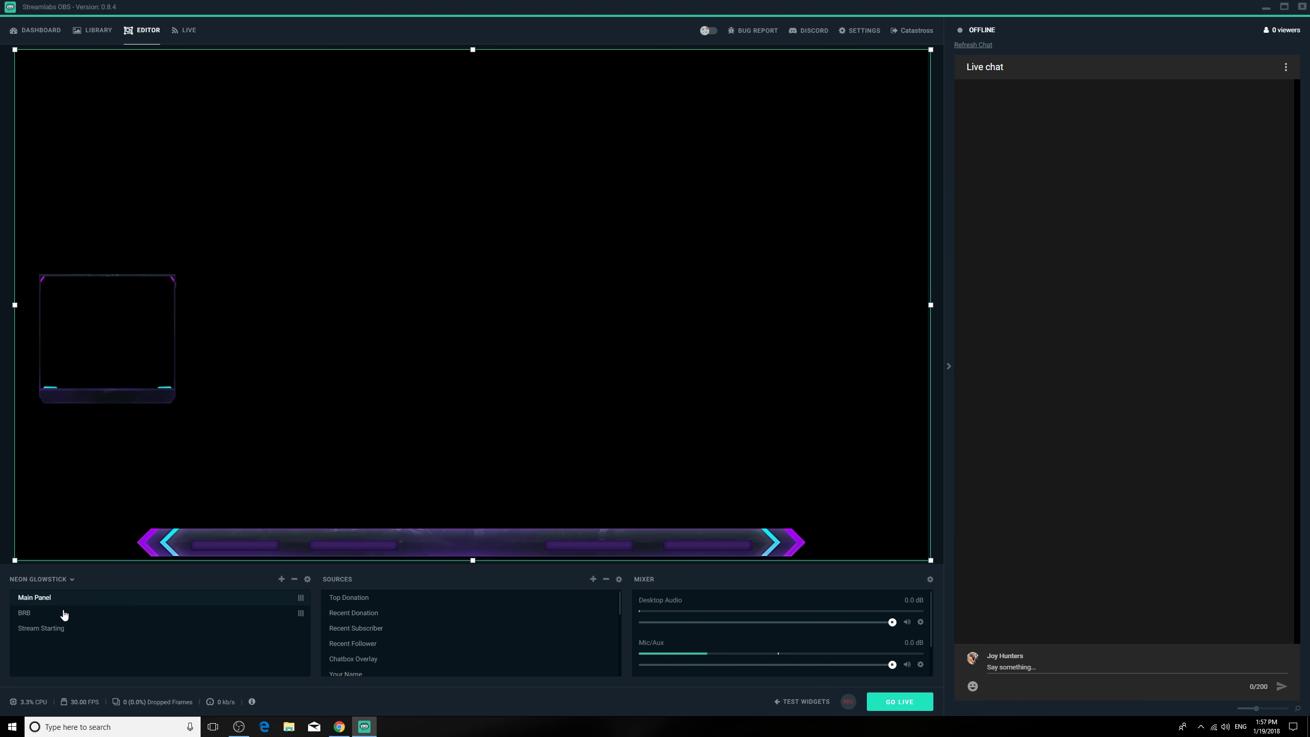
pyautogui.click(61, 580)
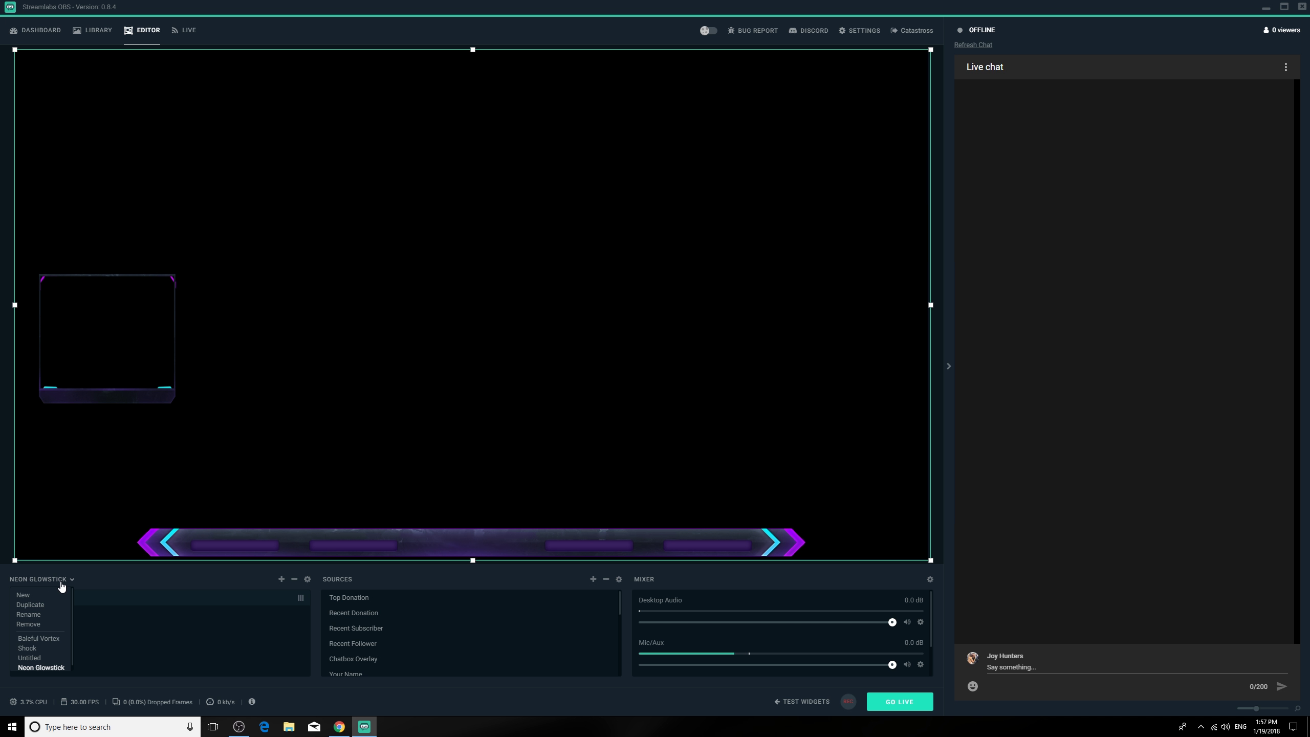
pyautogui.click(27, 648)
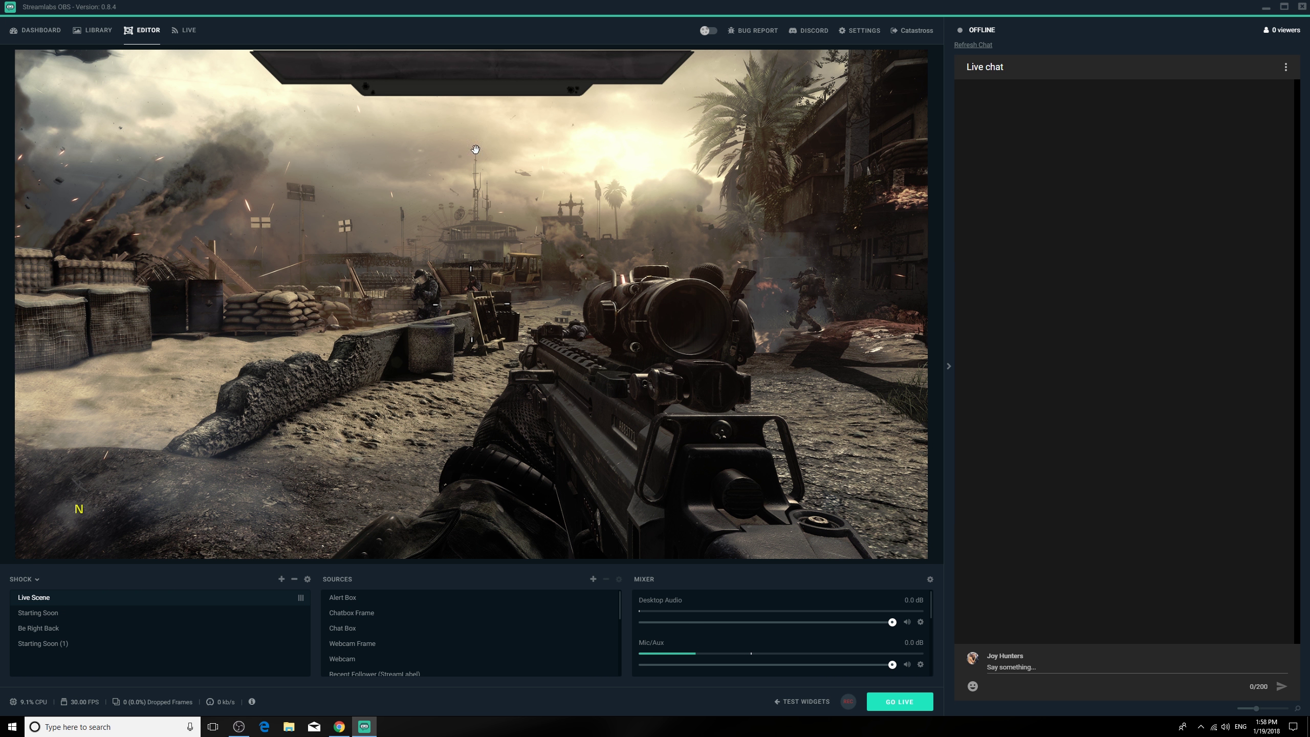
# Step: Look through the Live Scene's source list, inspecting the donation sources and the Top Donation item
pyautogui.scroll(-3, 593, 616)
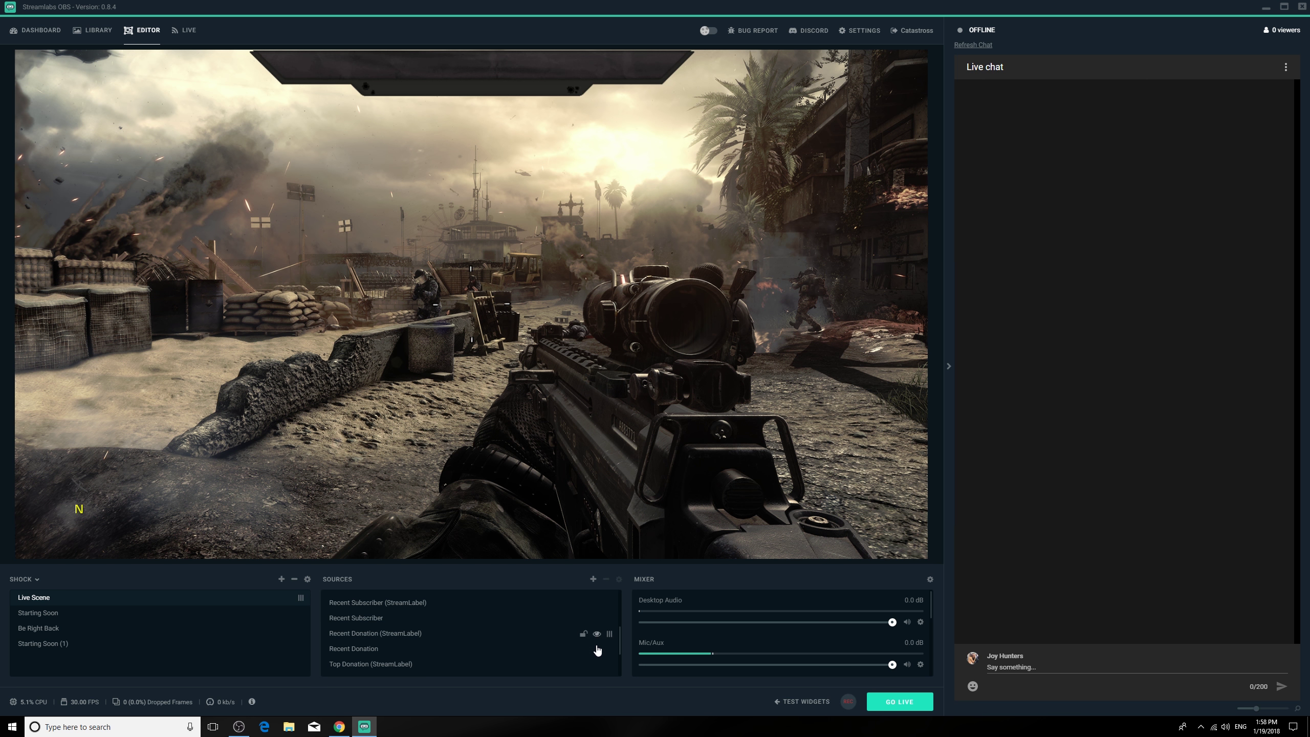
pyautogui.click(596, 636)
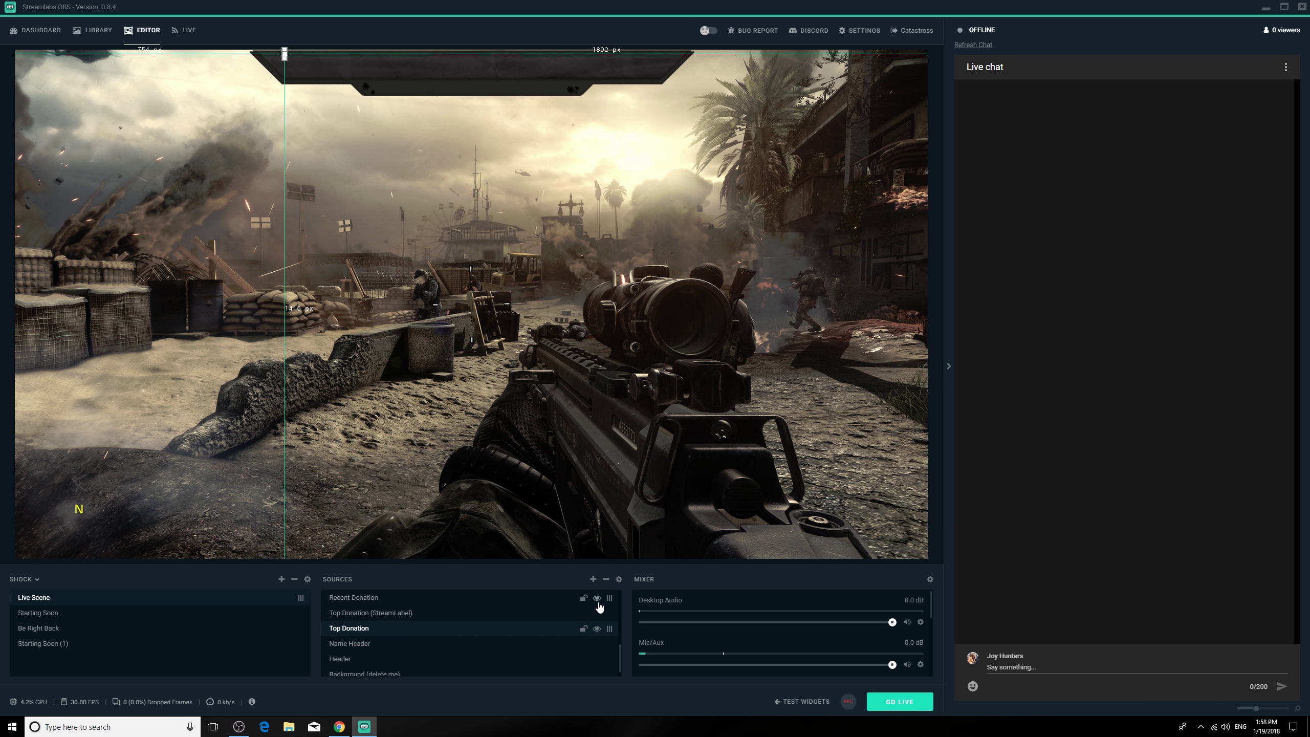
pyautogui.scroll(-1, 595, 644)
pyautogui.scroll(5, 583, 661)
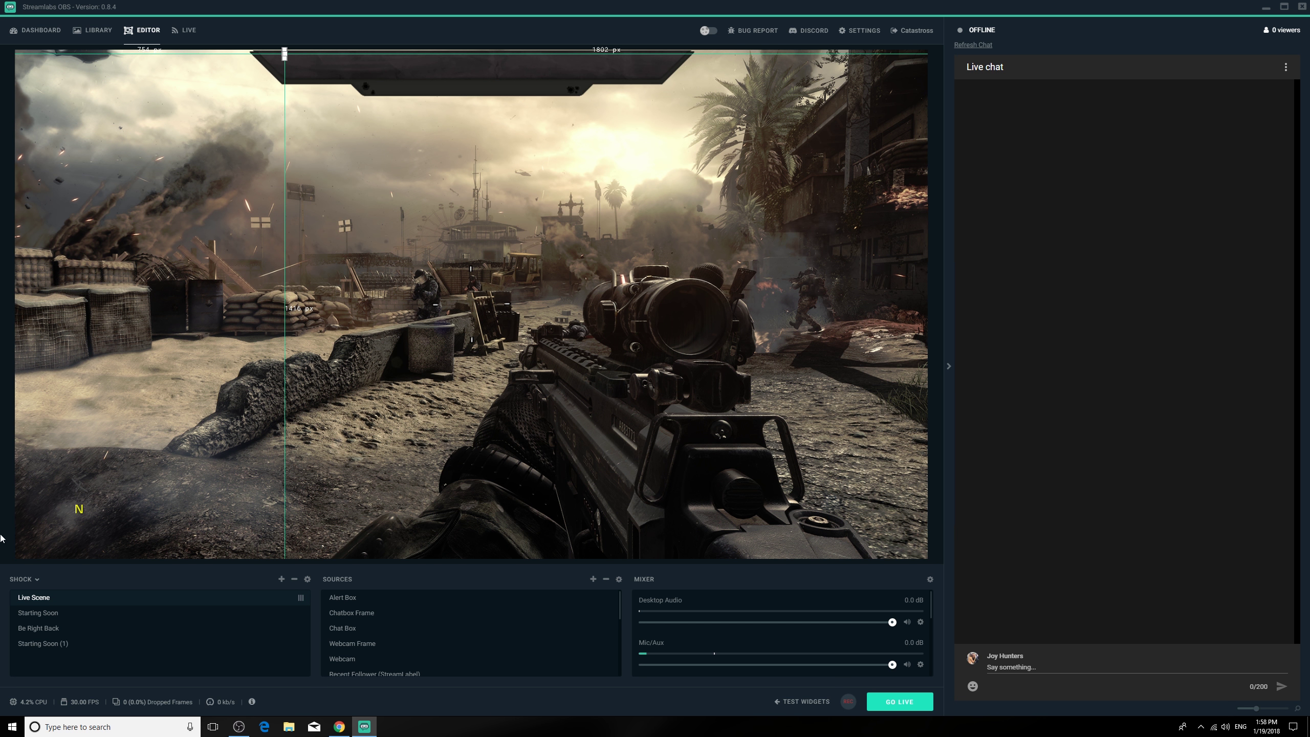
# Step: Switch to the Baleful Vortex scene collection and view its Starting Soon and Be Right Back scenes
pyautogui.click(51, 640)
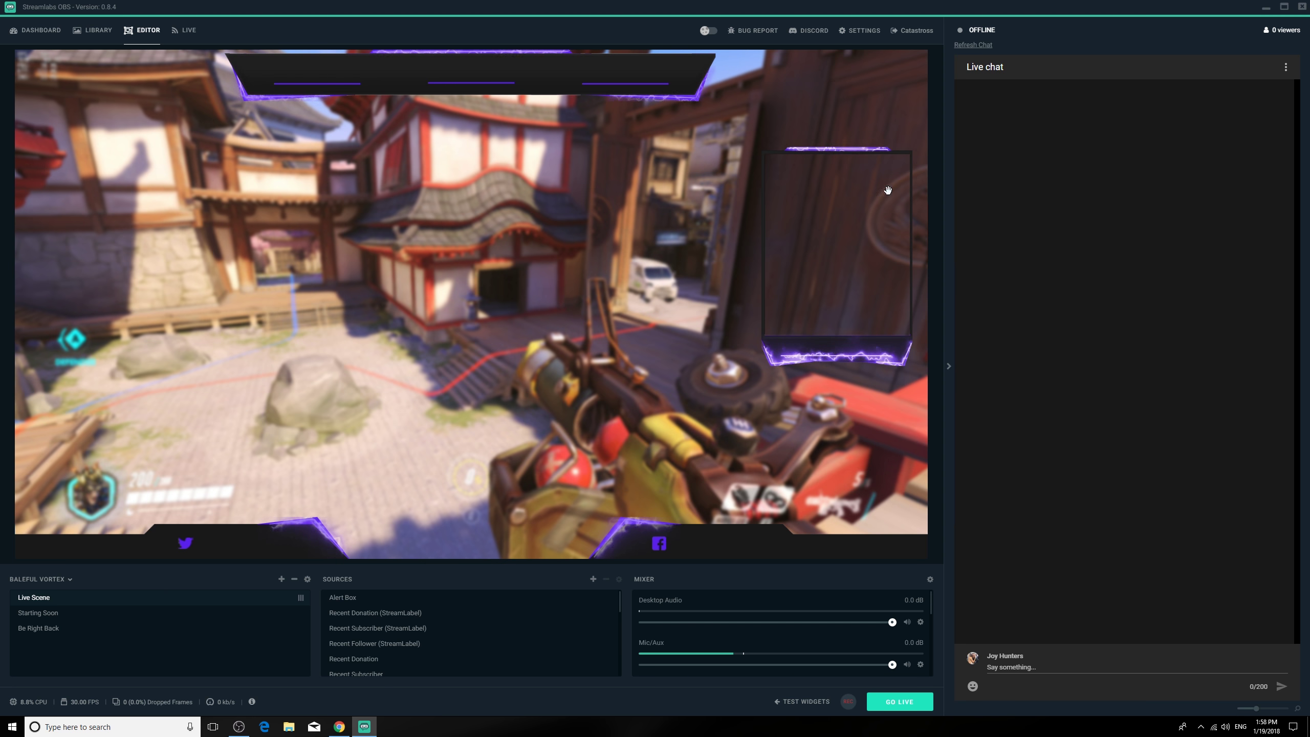
pyautogui.click(52, 614)
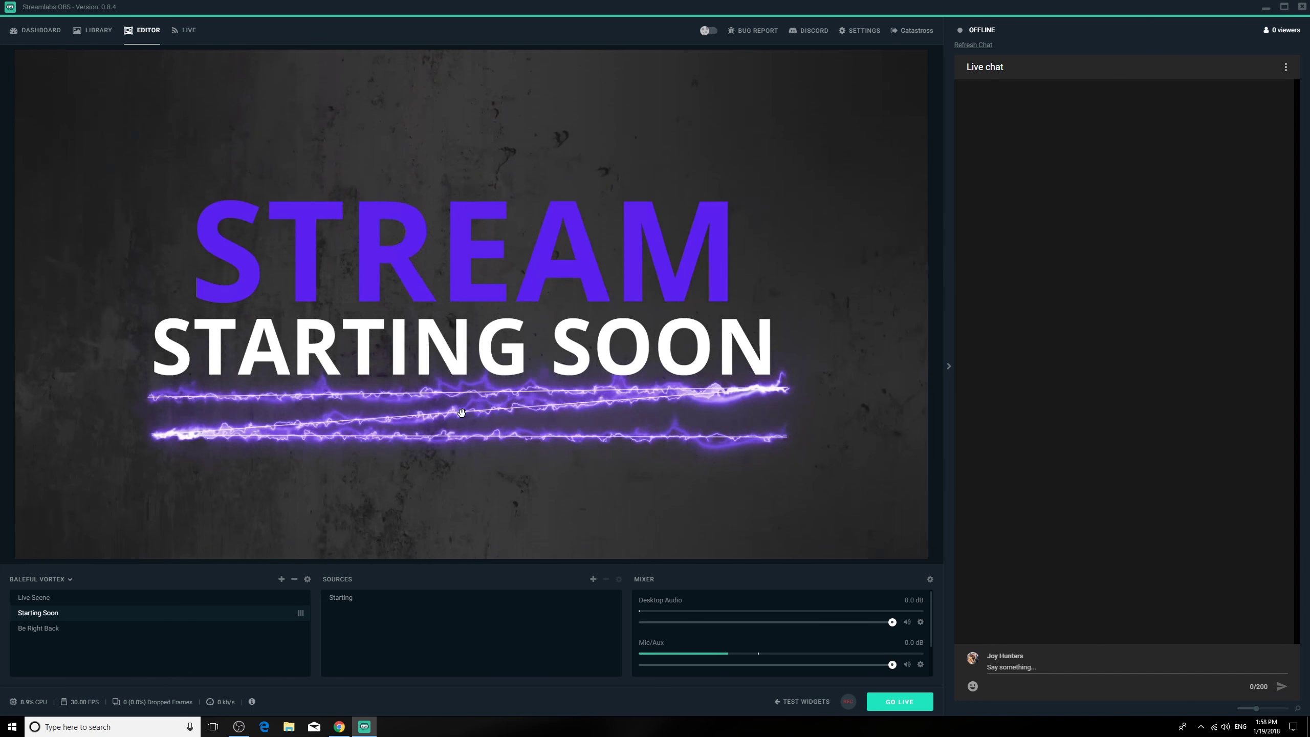
pyautogui.click(44, 629)
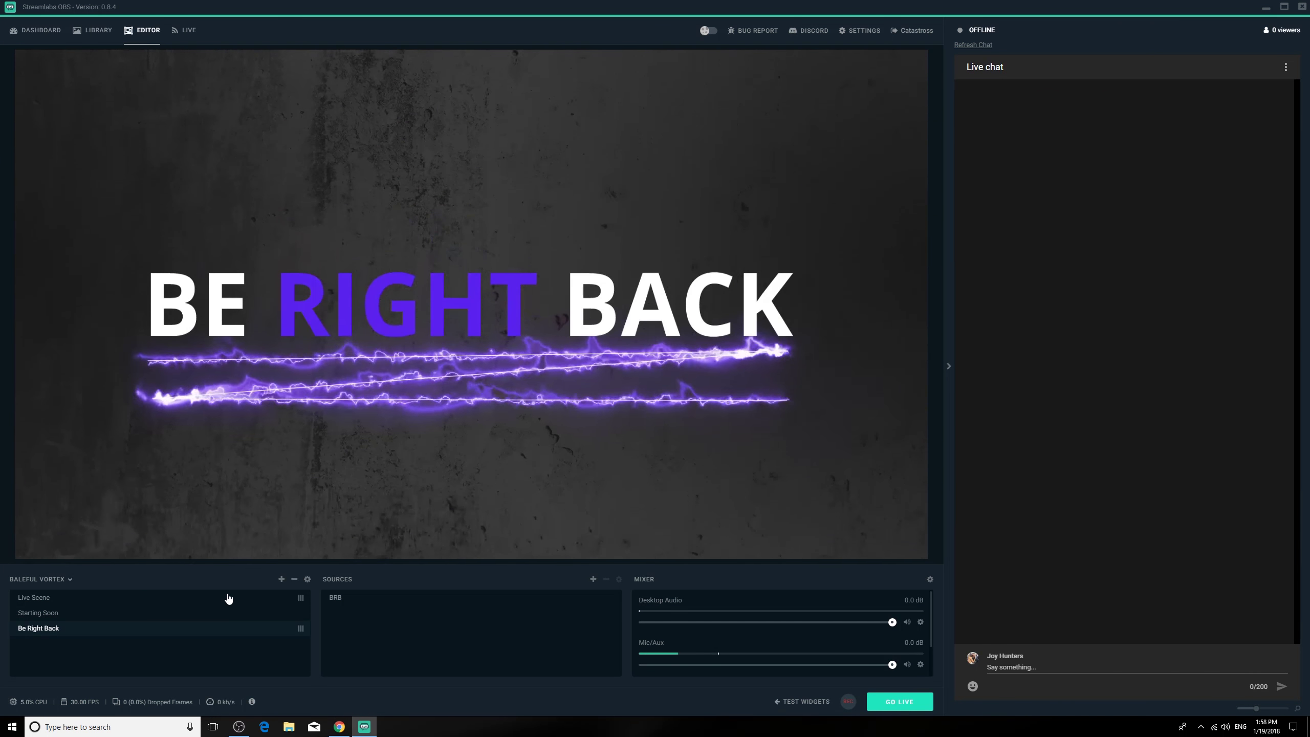
# Step: Switch to the Untitled scene collection and view its Start Soon and Be right back scenes
pyautogui.click(62, 579)
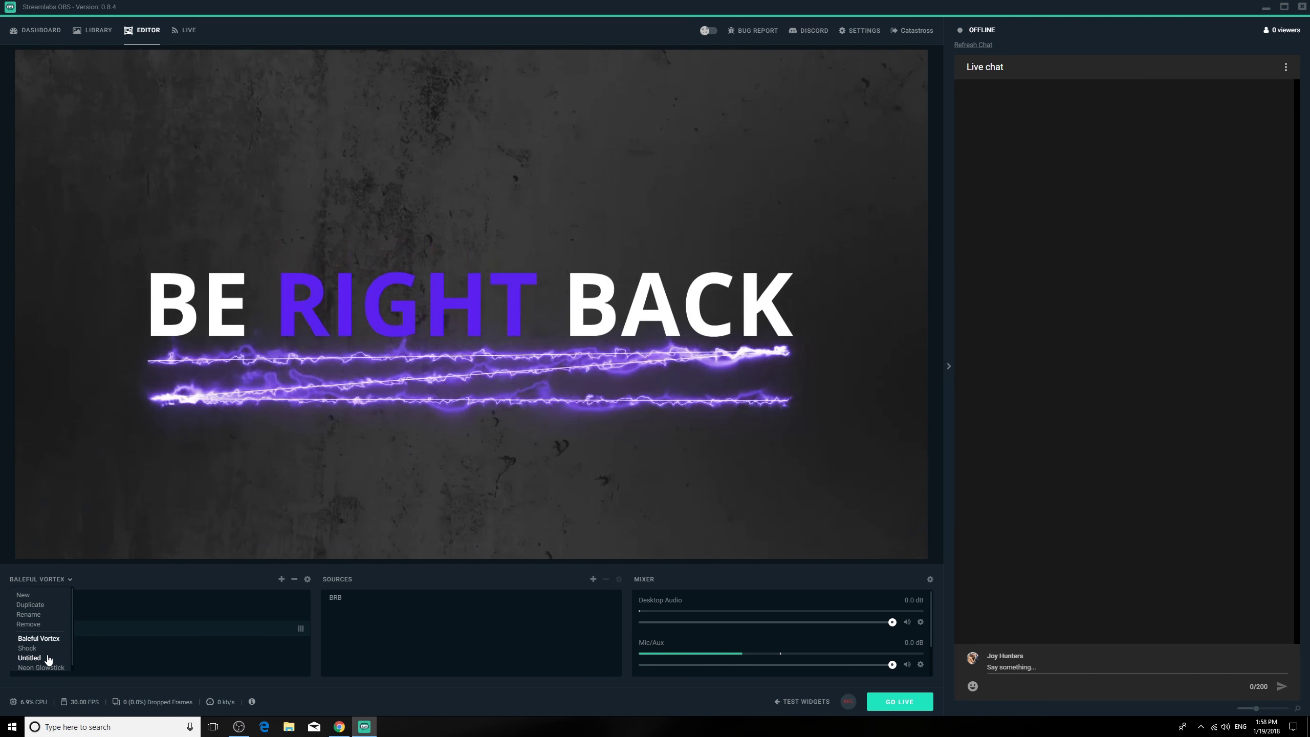
pyautogui.click(43, 657)
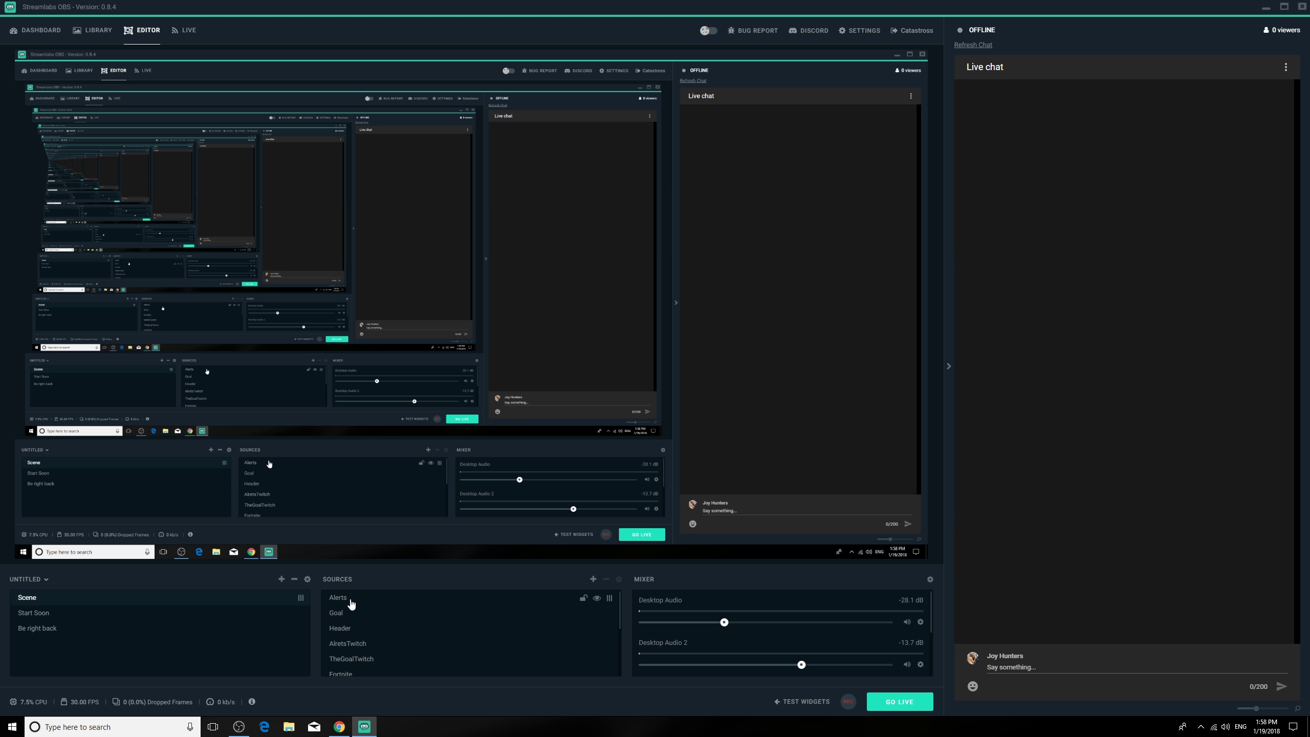
pyautogui.click(49, 619)
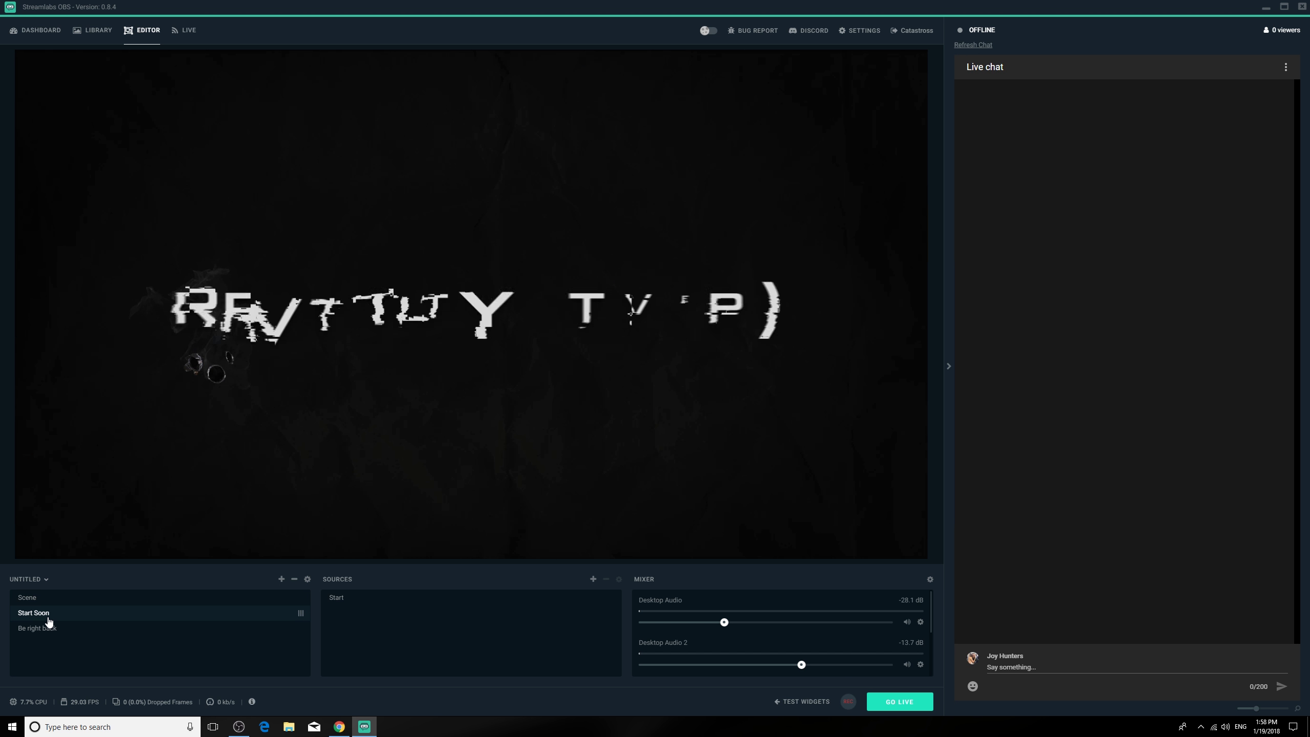
pyautogui.click(47, 630)
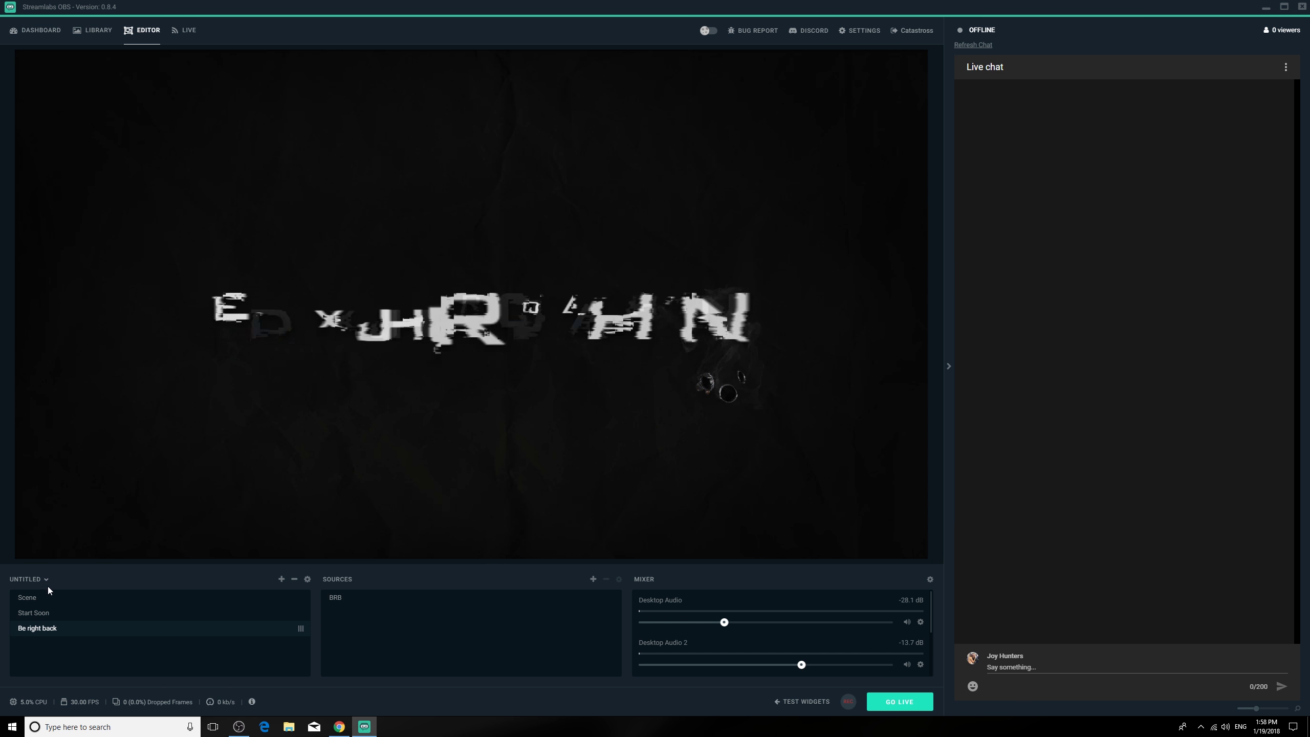
# Step: Switch back to the Shock scene collection and view its Be Right Back scene
pyautogui.click(41, 582)
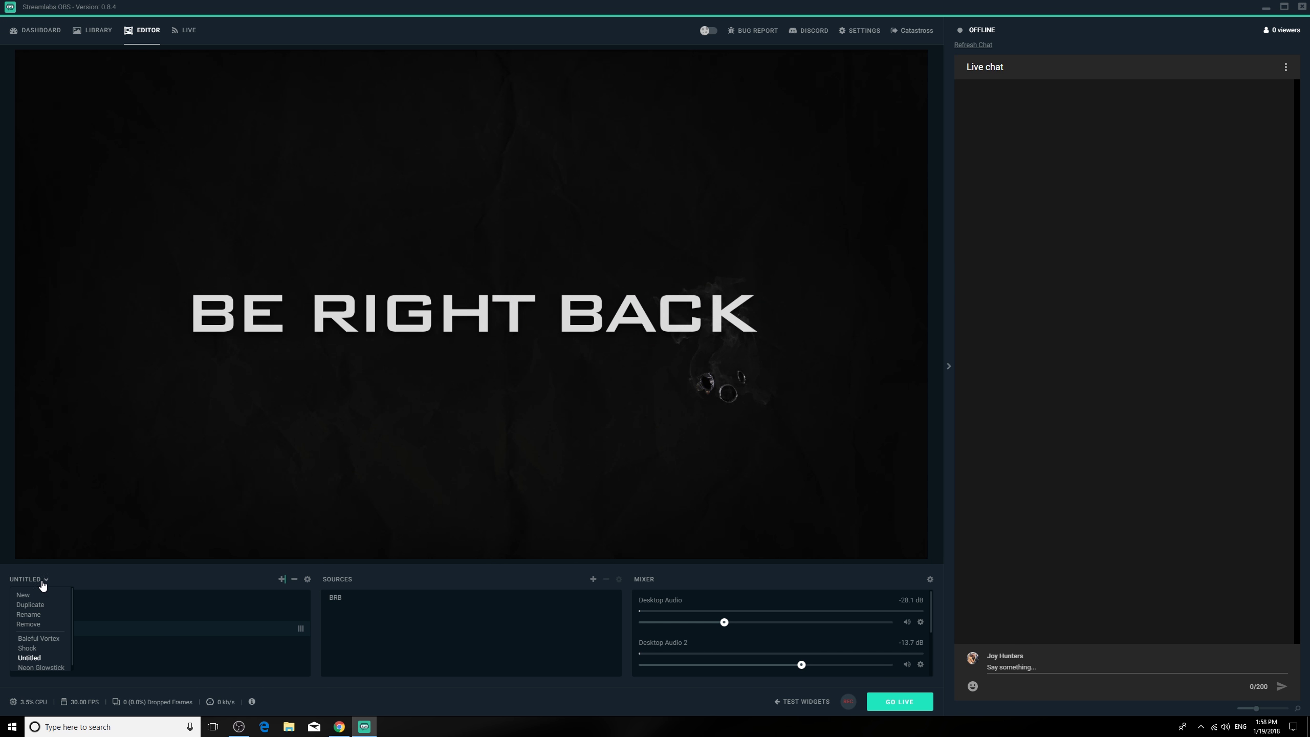
pyautogui.click(42, 649)
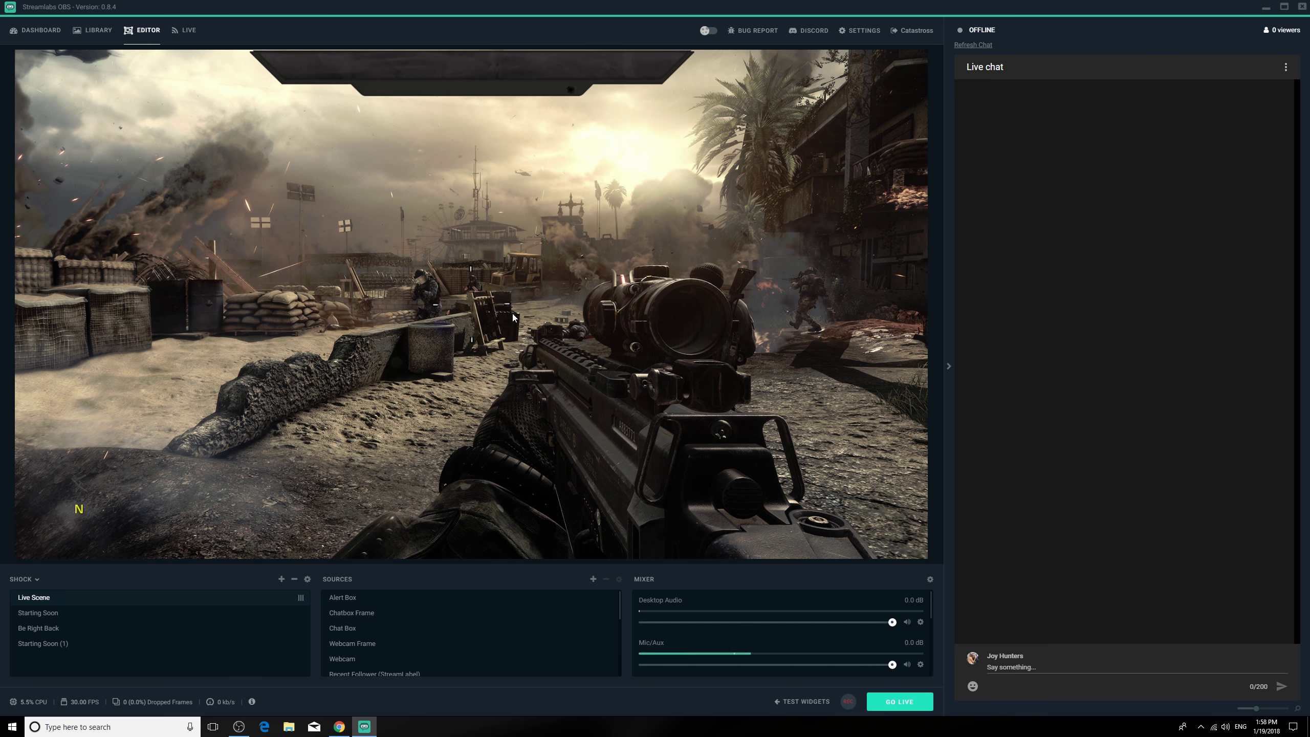
pyautogui.click(37, 628)
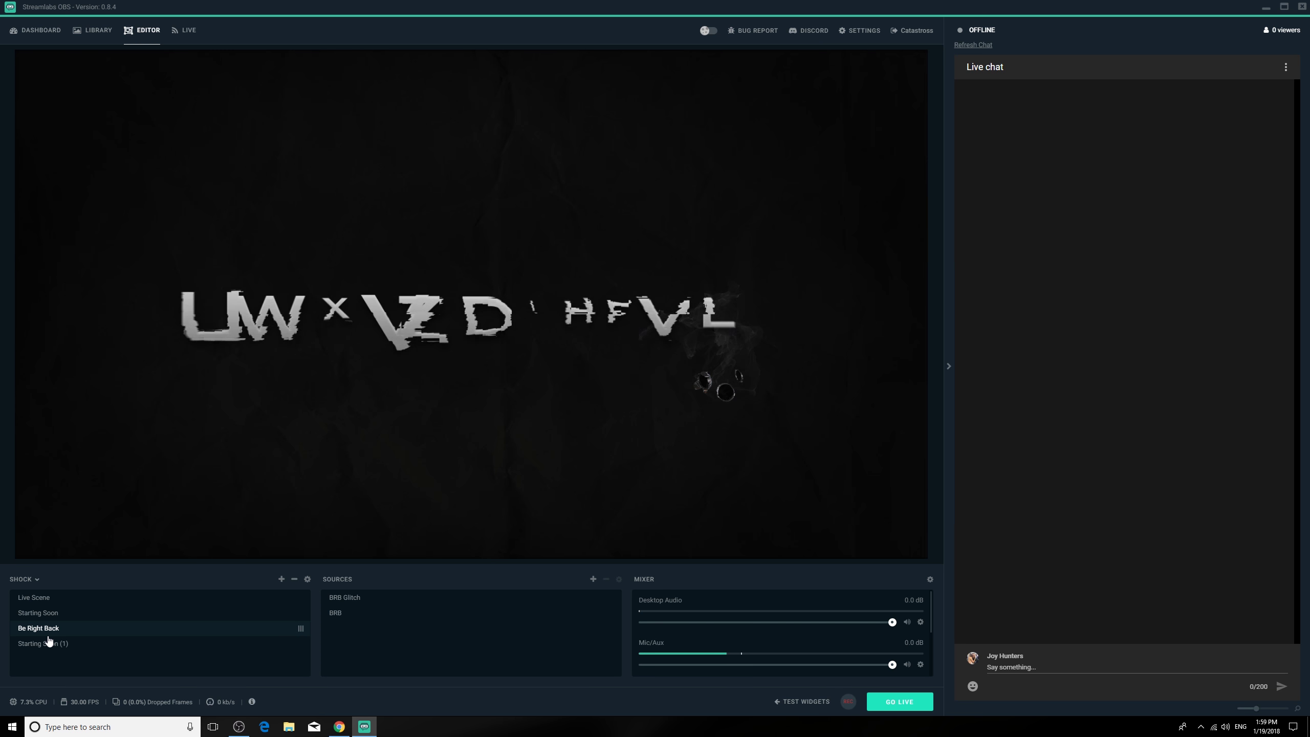
# Step: Switch to the Baleful Vortex scene collection and add an Alertbox widget named Alerts to its Be Right Back scene with default properties
pyautogui.click(25, 580)
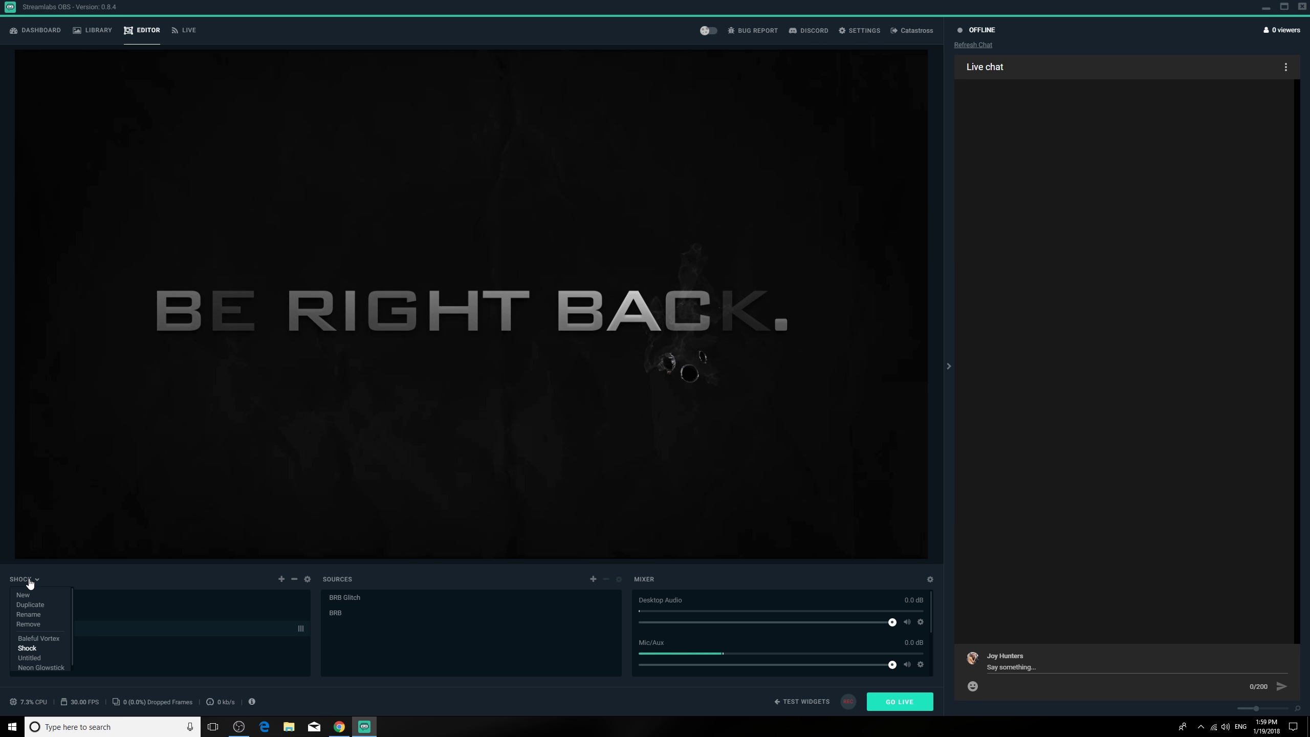
pyautogui.click(27, 648)
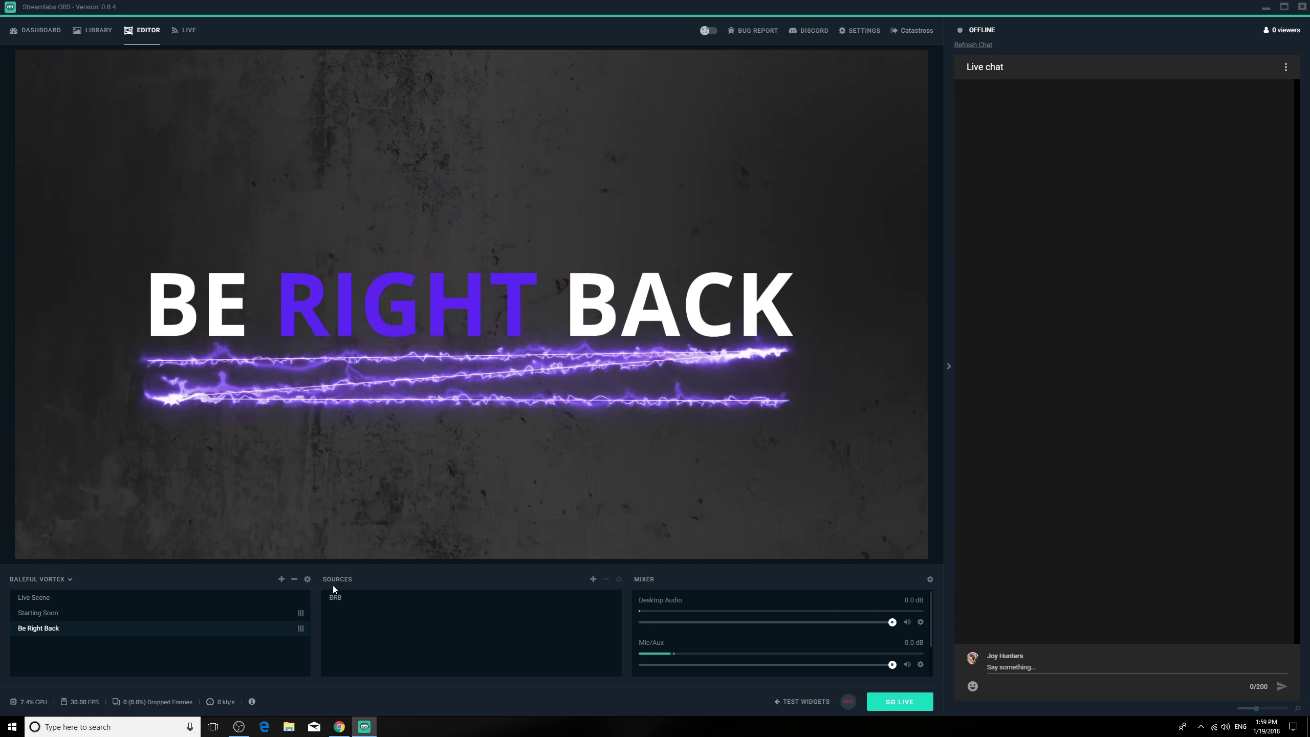
pyautogui.click(593, 579)
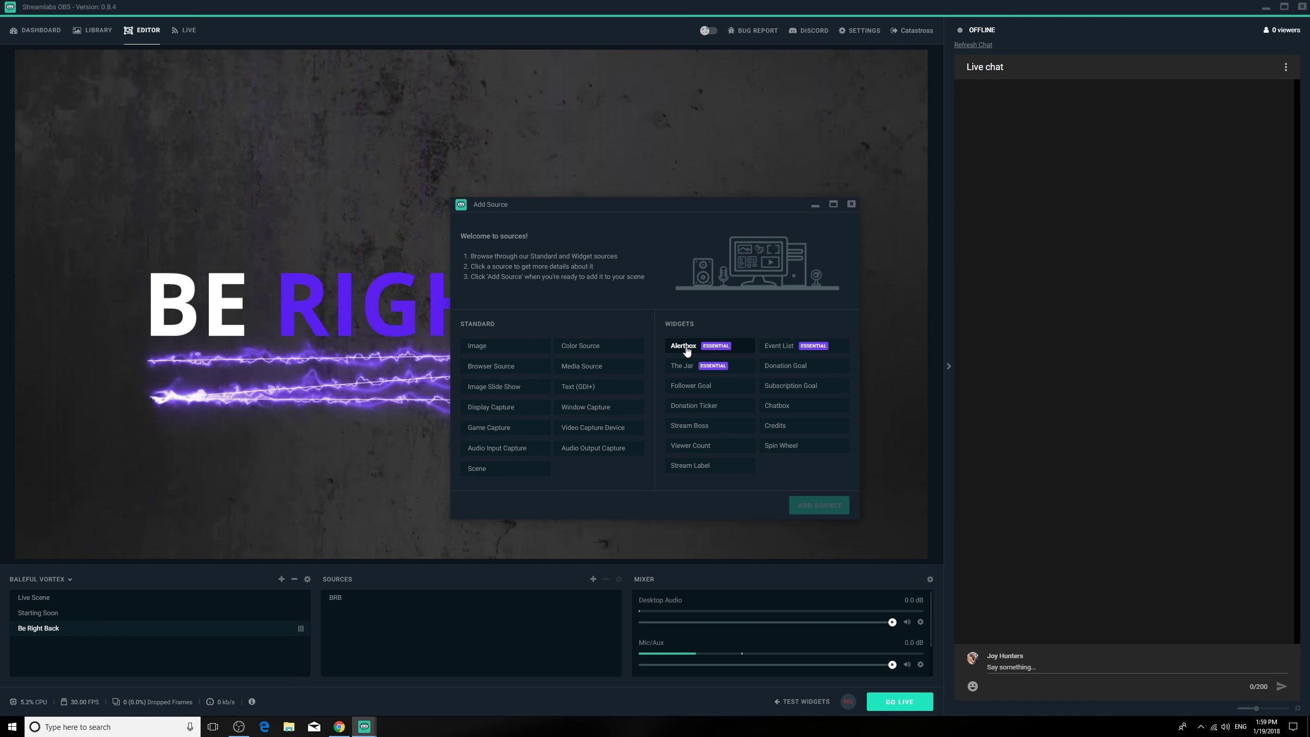
pyautogui.click(682, 352)
pyautogui.click(826, 505)
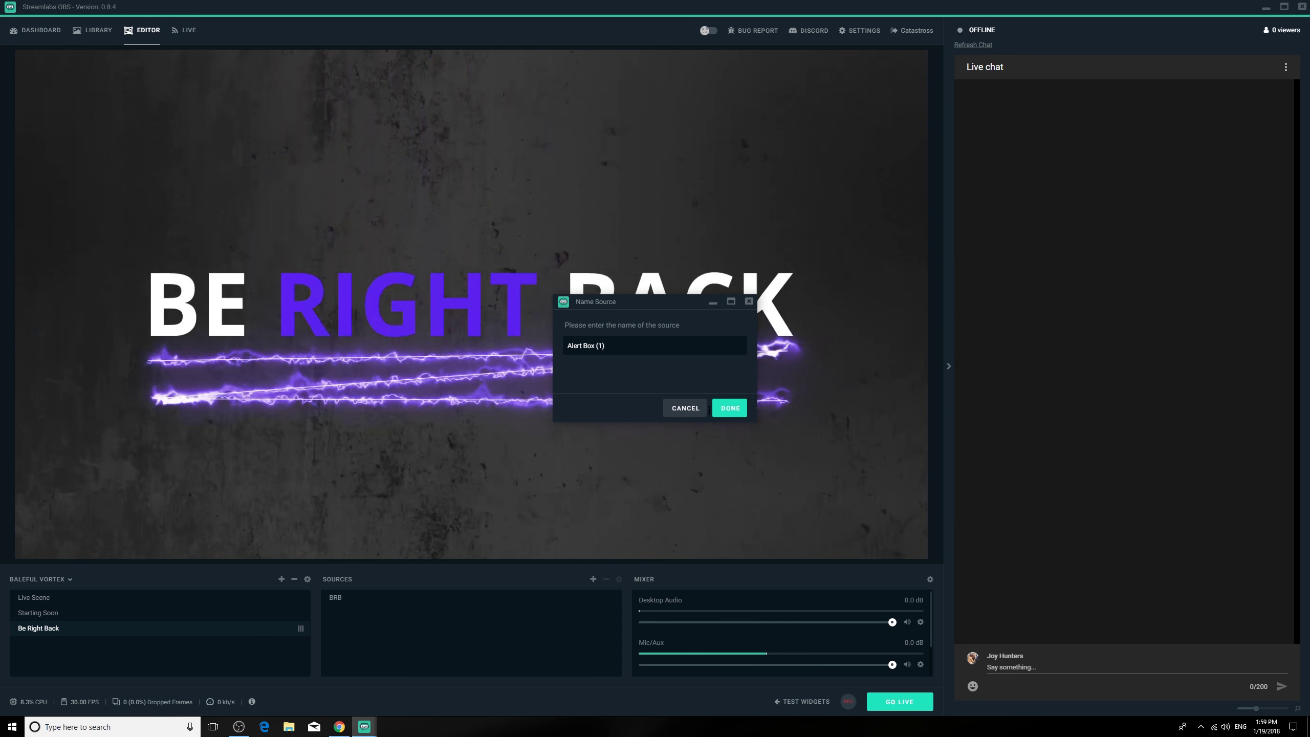
pyautogui.tripleClick(610, 348)
pyautogui.write('Alerts')
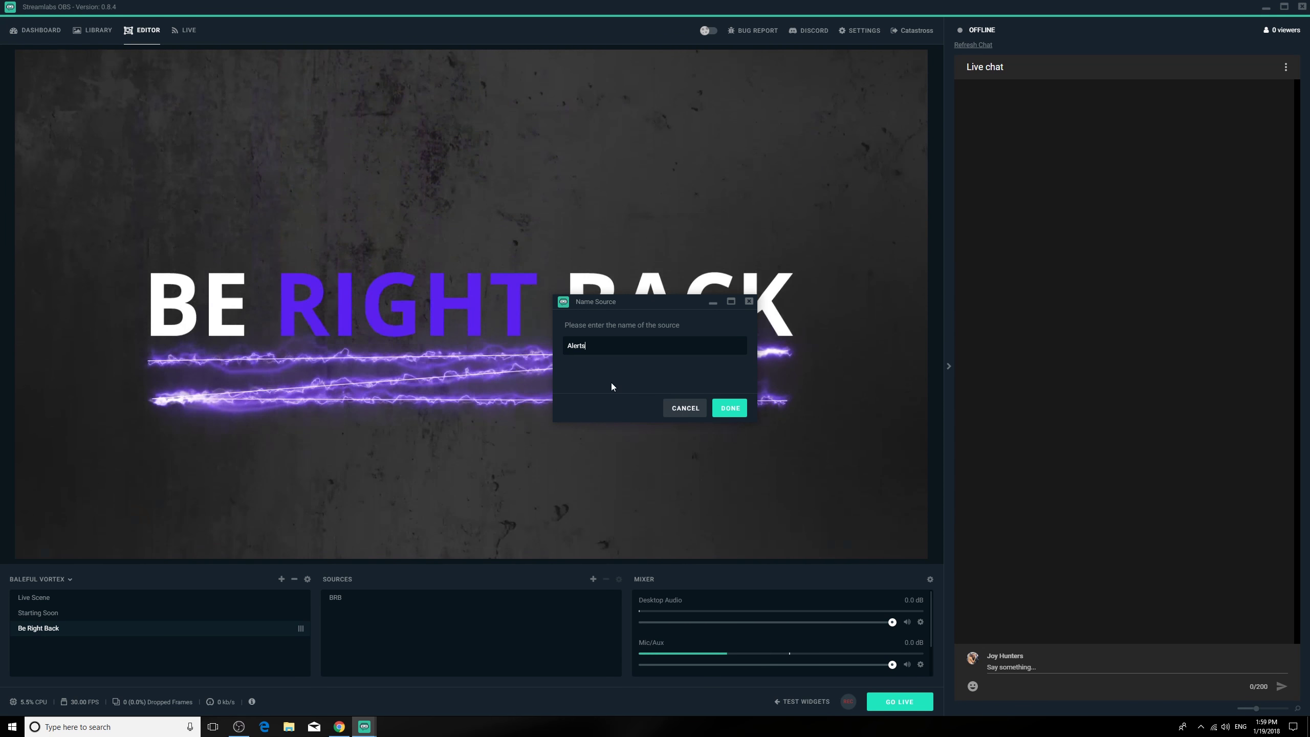
pyautogui.click(730, 408)
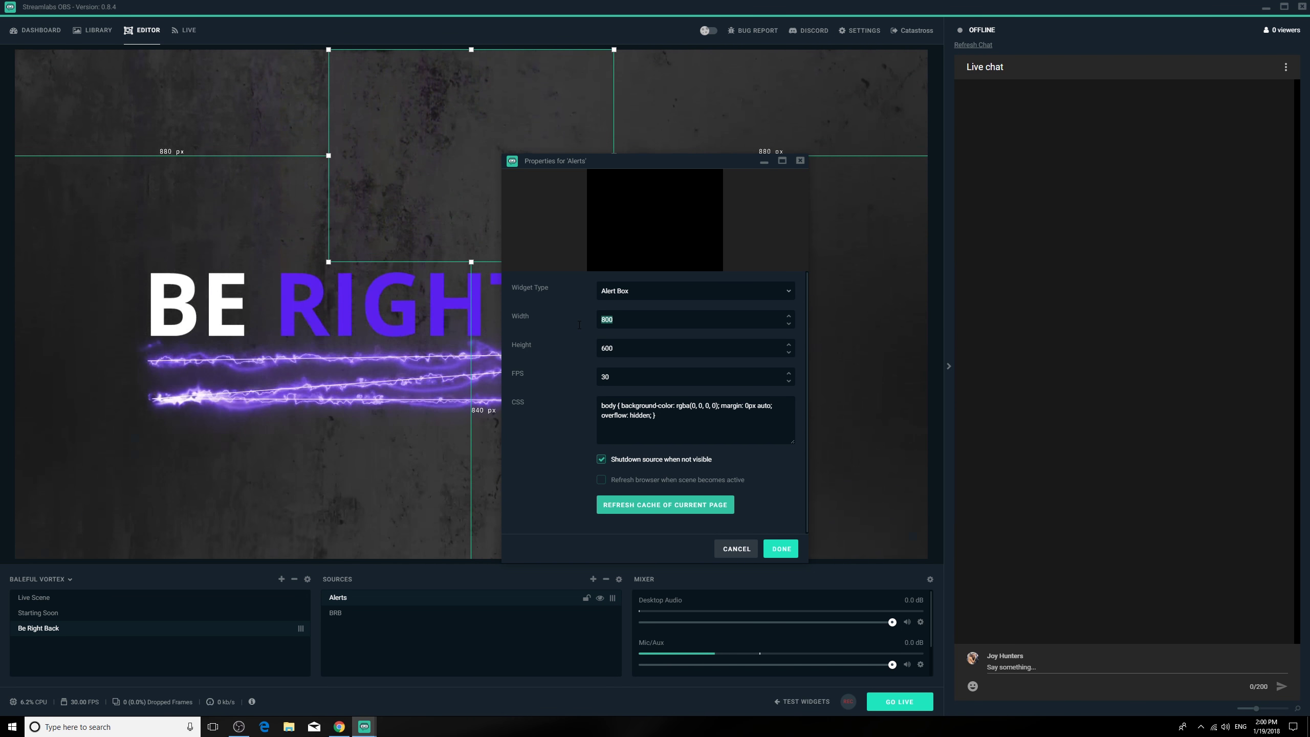
pyautogui.click(789, 381)
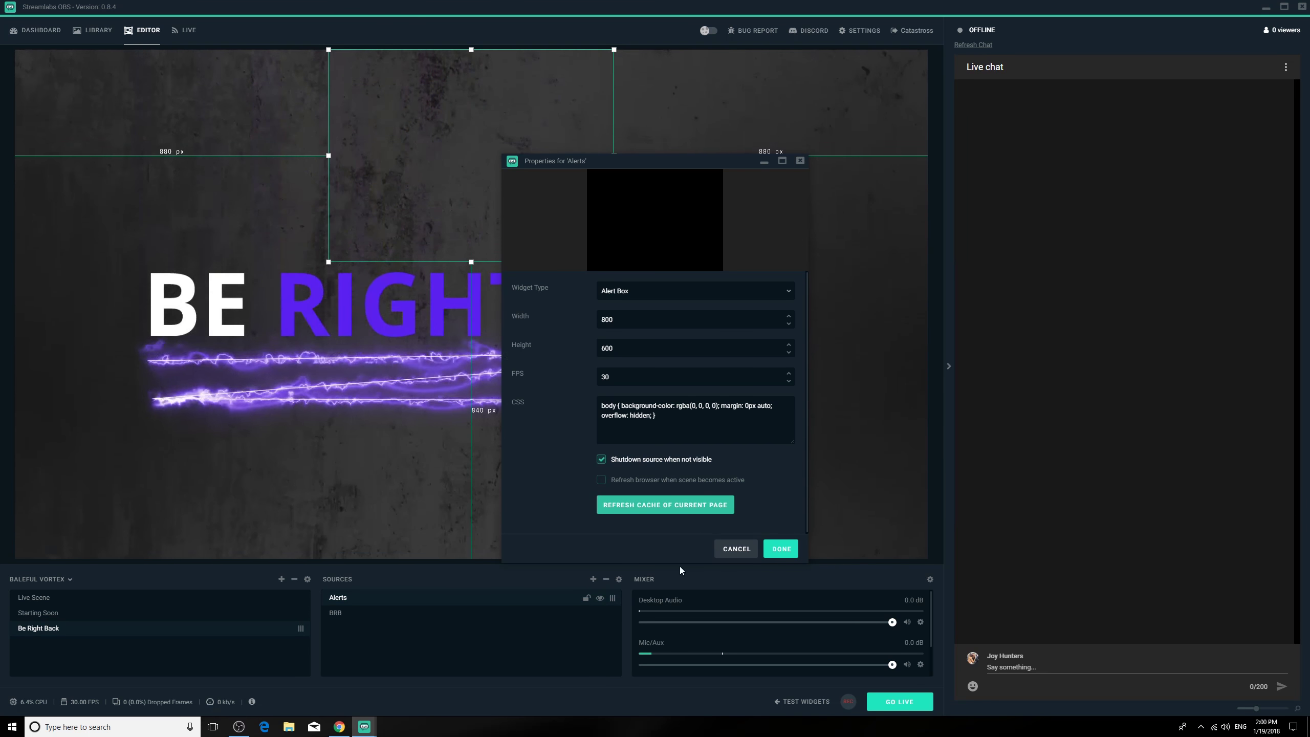
pyautogui.click(780, 549)
# Step: Enlarge the Alerts box and place it in the canvas's upper-left corner, about 1635 px from the right edge and 750 px from the bottom
pyautogui.moveTo(520, 164); pyautogui.dragTo(308, 195)
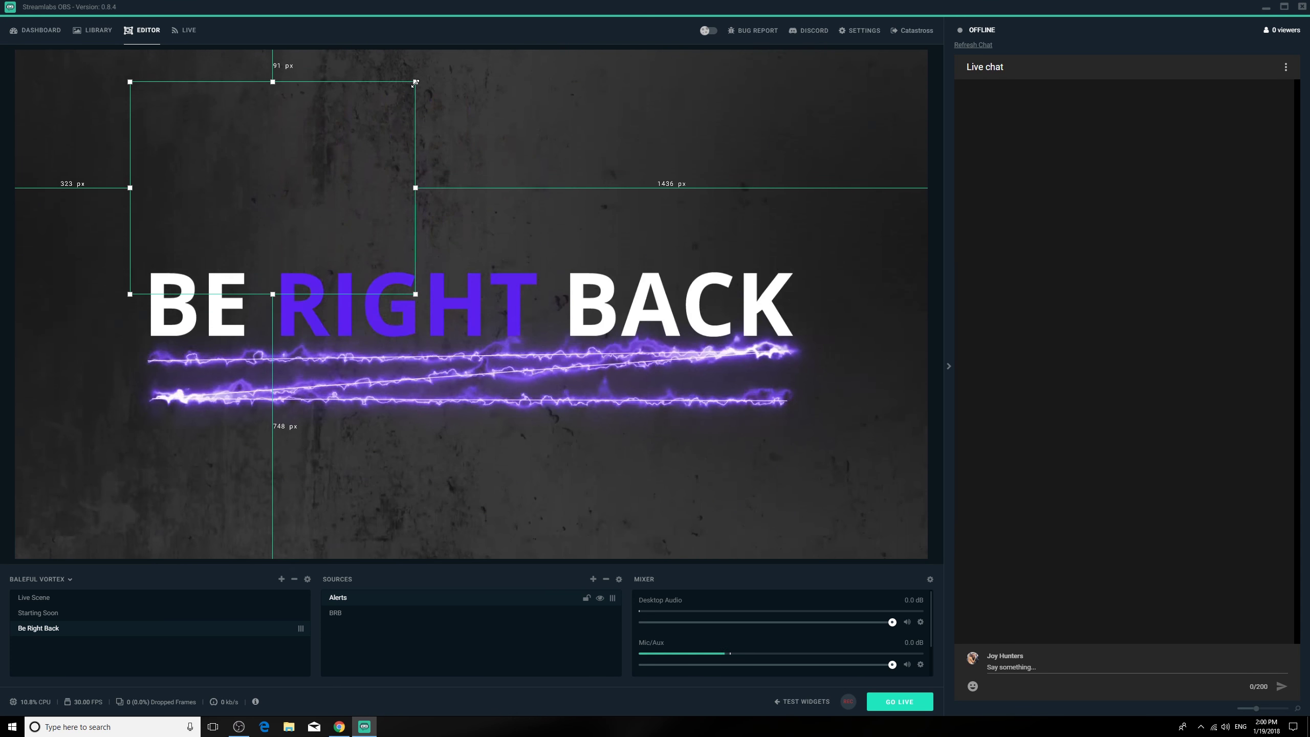
pyautogui.moveTo(415, 79); pyautogui.dragTo(454, 51)
pyautogui.moveTo(386, 140); pyautogui.dragTo(266, 148)
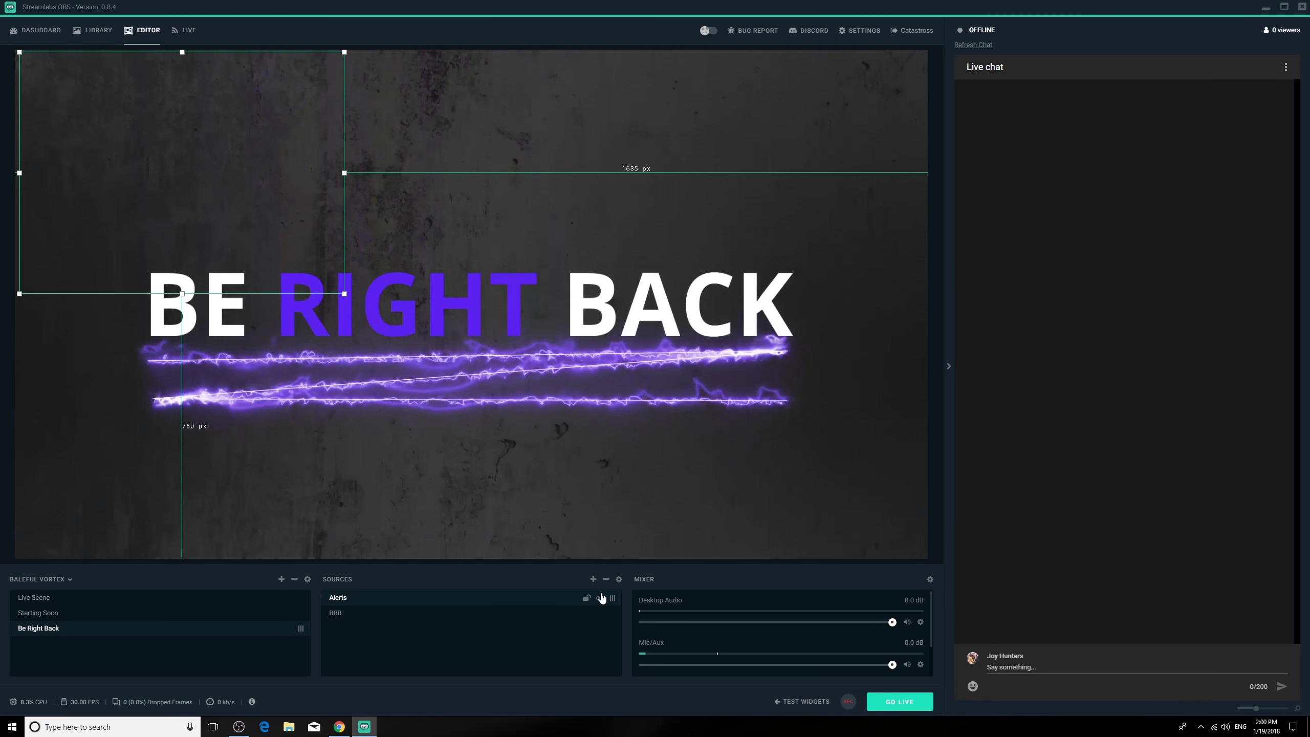
# Step: Preview The Jar, Donation Goal and Subscription Goal widgets among the sources that can be added
pyautogui.click(593, 580)
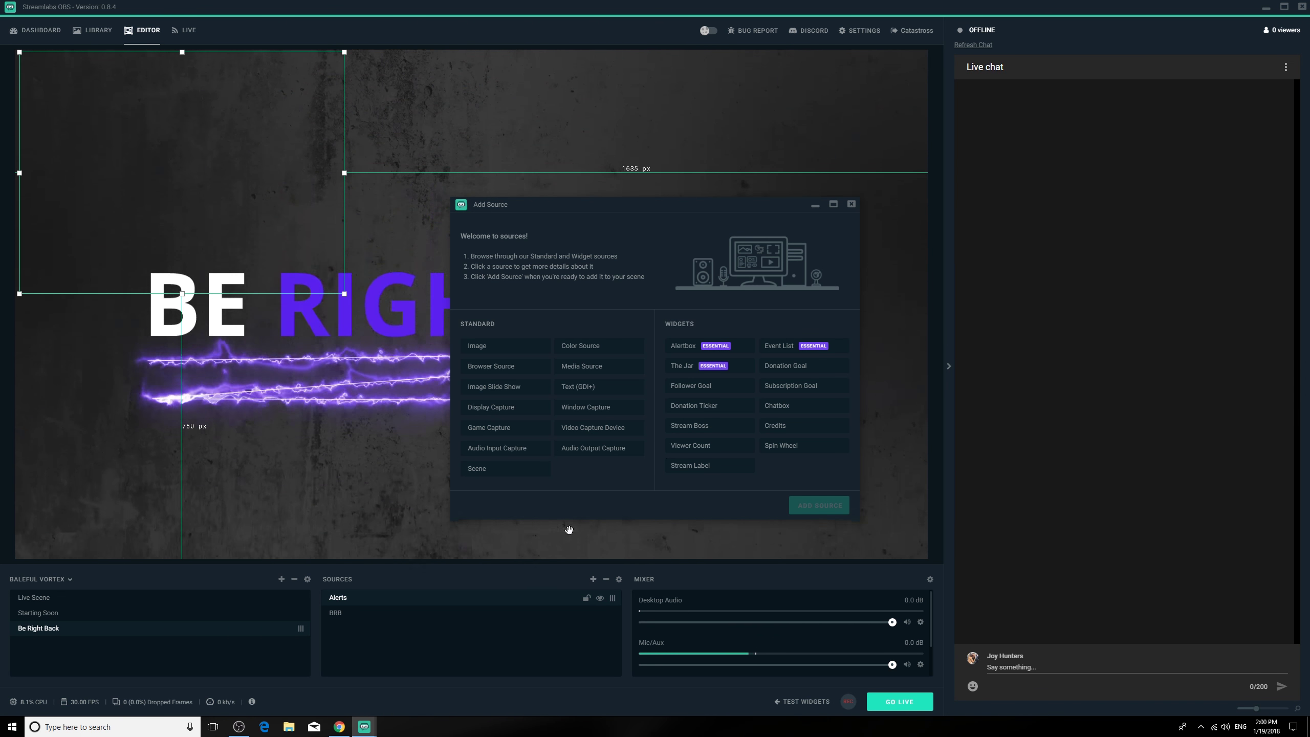
pyautogui.click(687, 370)
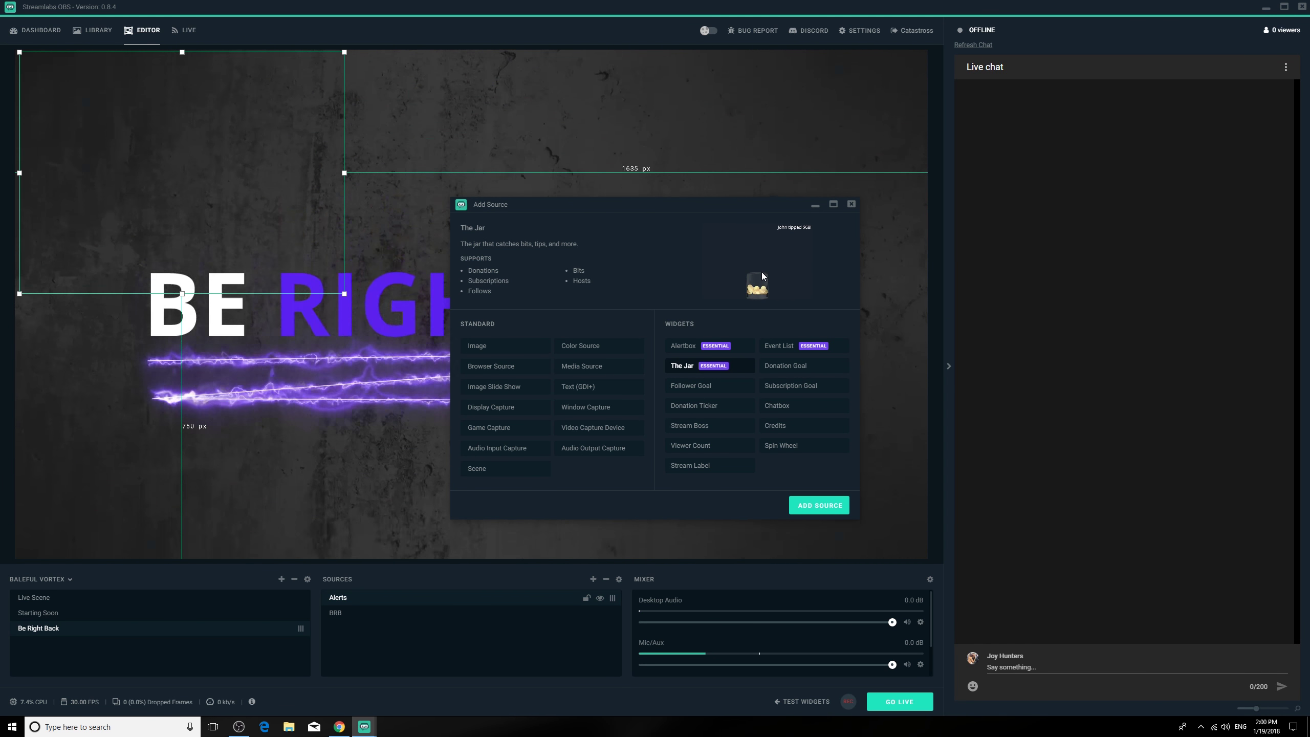
pyautogui.click(779, 366)
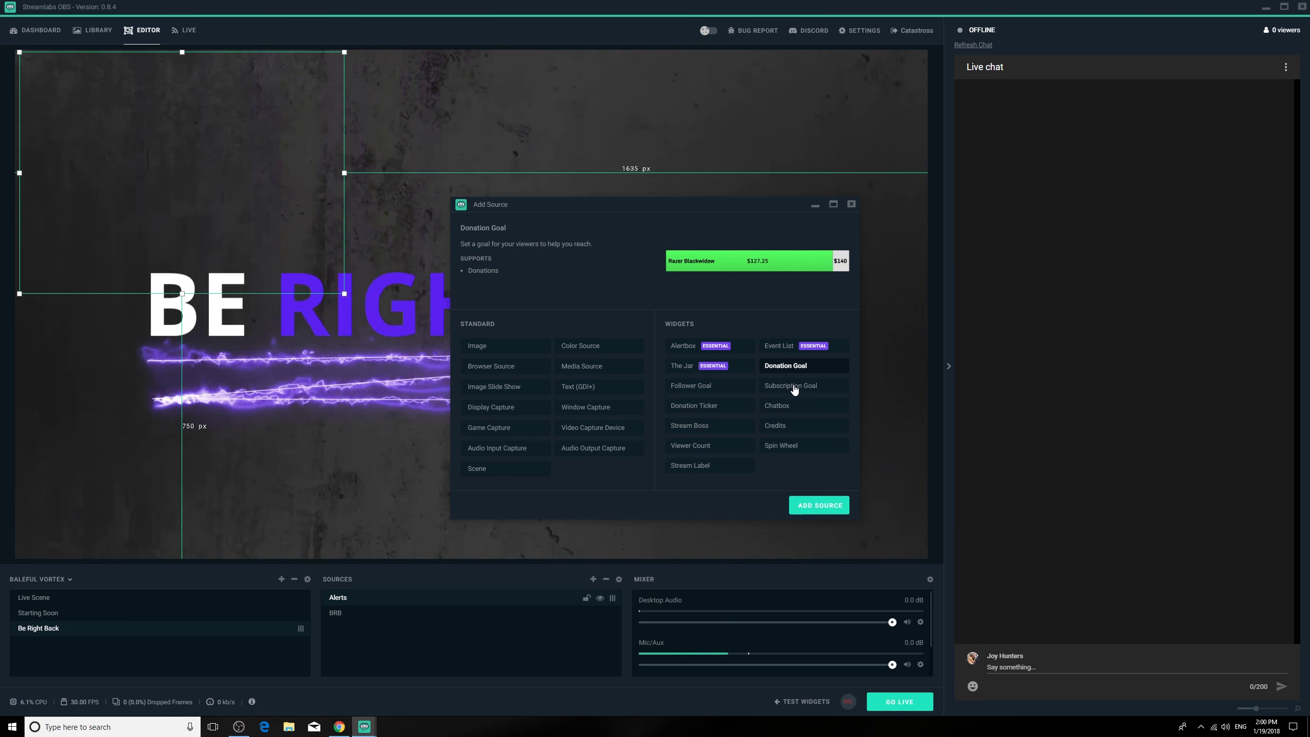
pyautogui.click(794, 388)
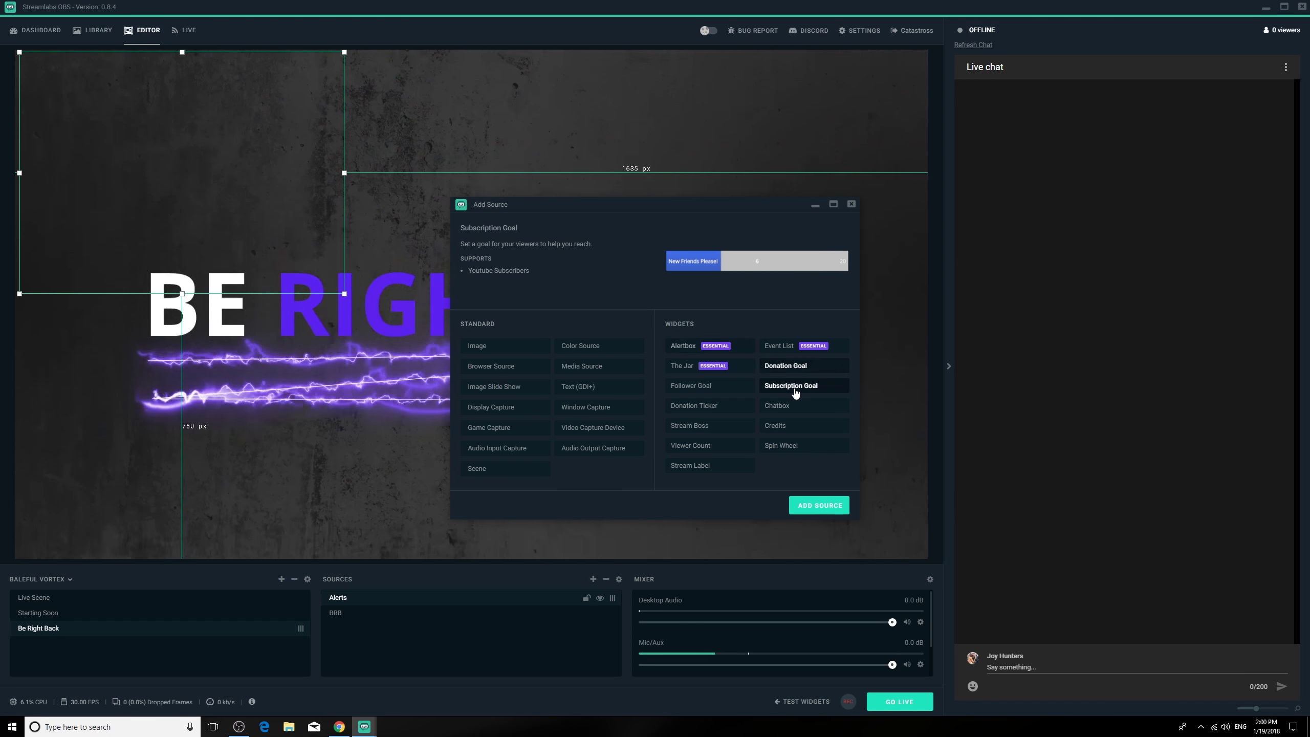
# Step: Add a Donation Ticker source and enlarge it along the canvas's lower edge, about 867 px from the left and 737 px from the right
pyautogui.click(714, 411)
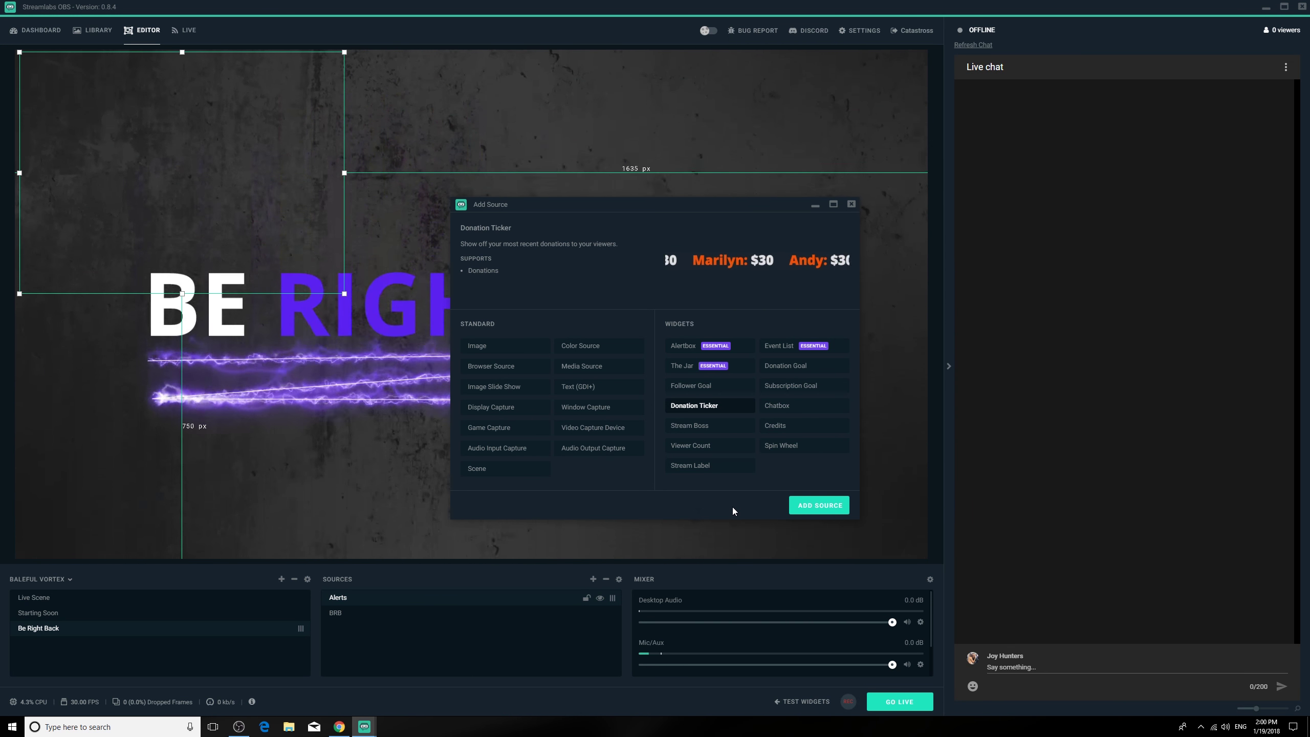
pyautogui.click(821, 505)
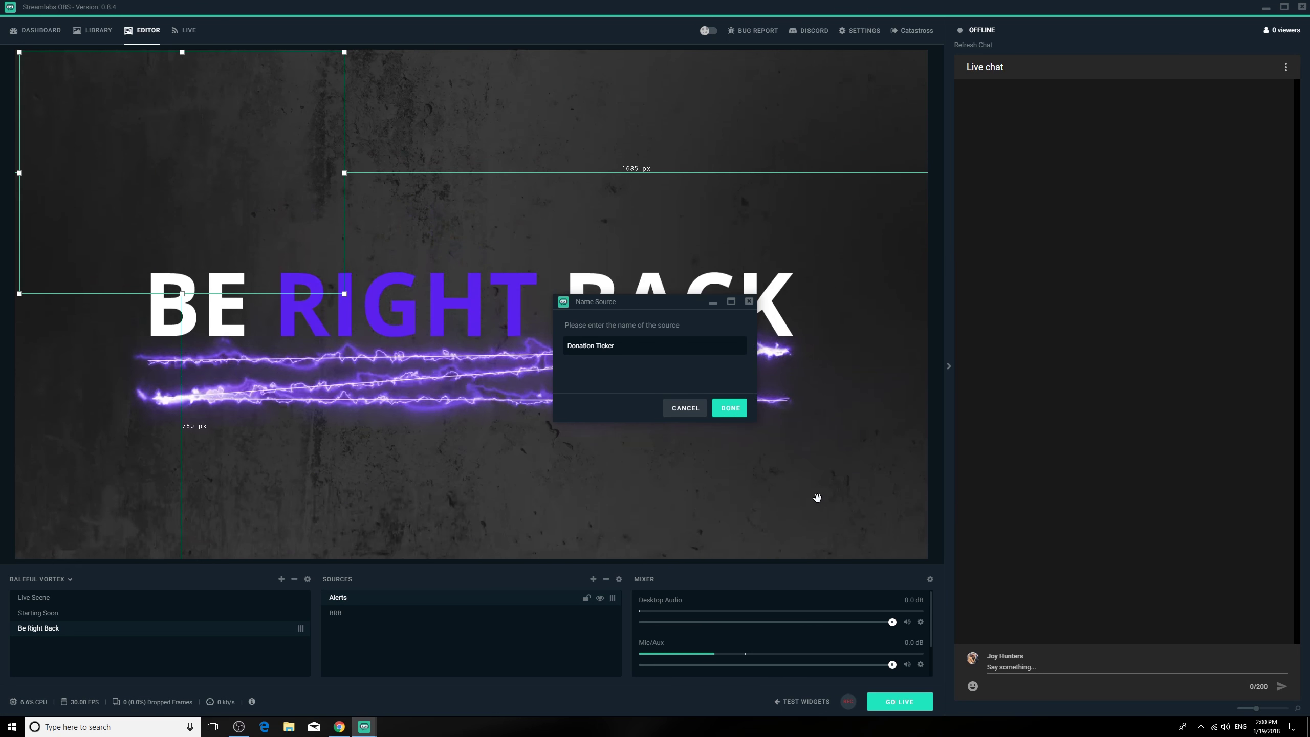
pyautogui.click(728, 407)
pyautogui.click(781, 548)
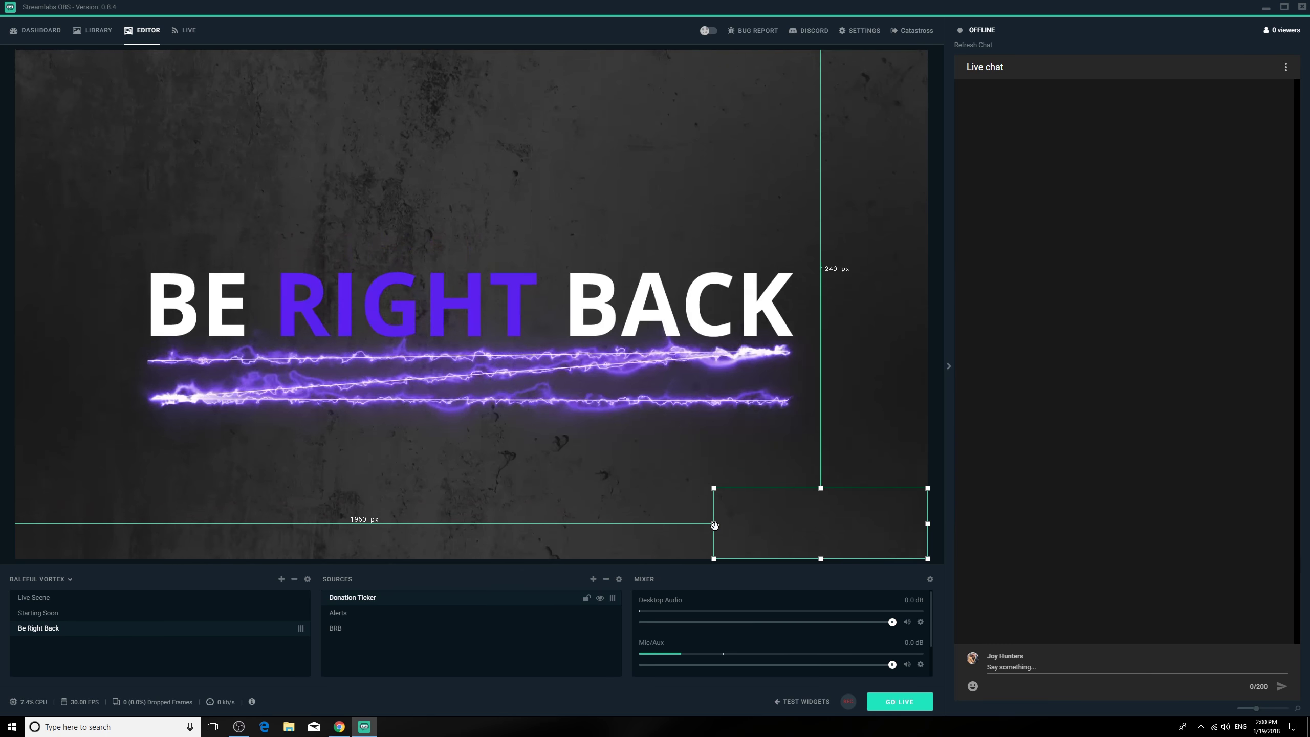
pyautogui.moveTo(719, 528); pyautogui.dragTo(355, 523)
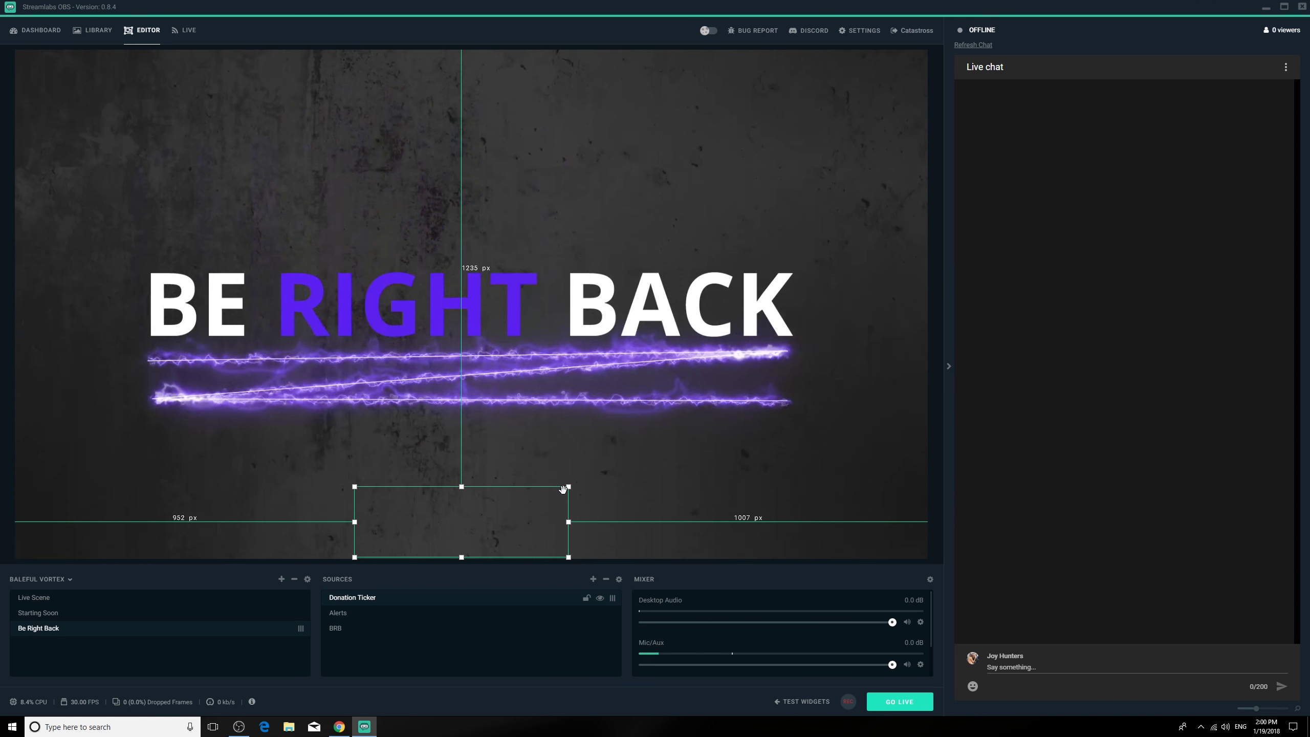
pyautogui.moveTo(568, 487); pyautogui.dragTo(539, 487)
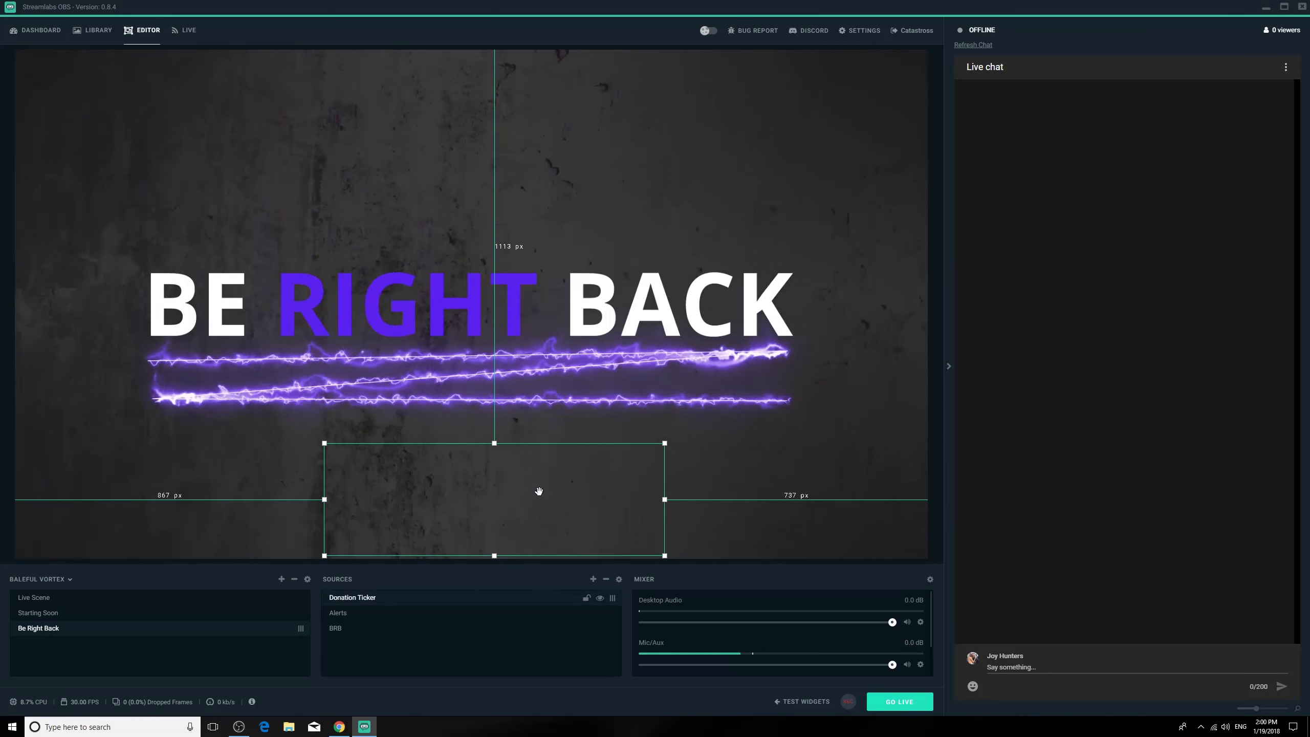
# Step: Trigger a test subscriber alert and shrink the Alerts box, placing it about 51 px below the canvas's upper edge
pyautogui.click(791, 702)
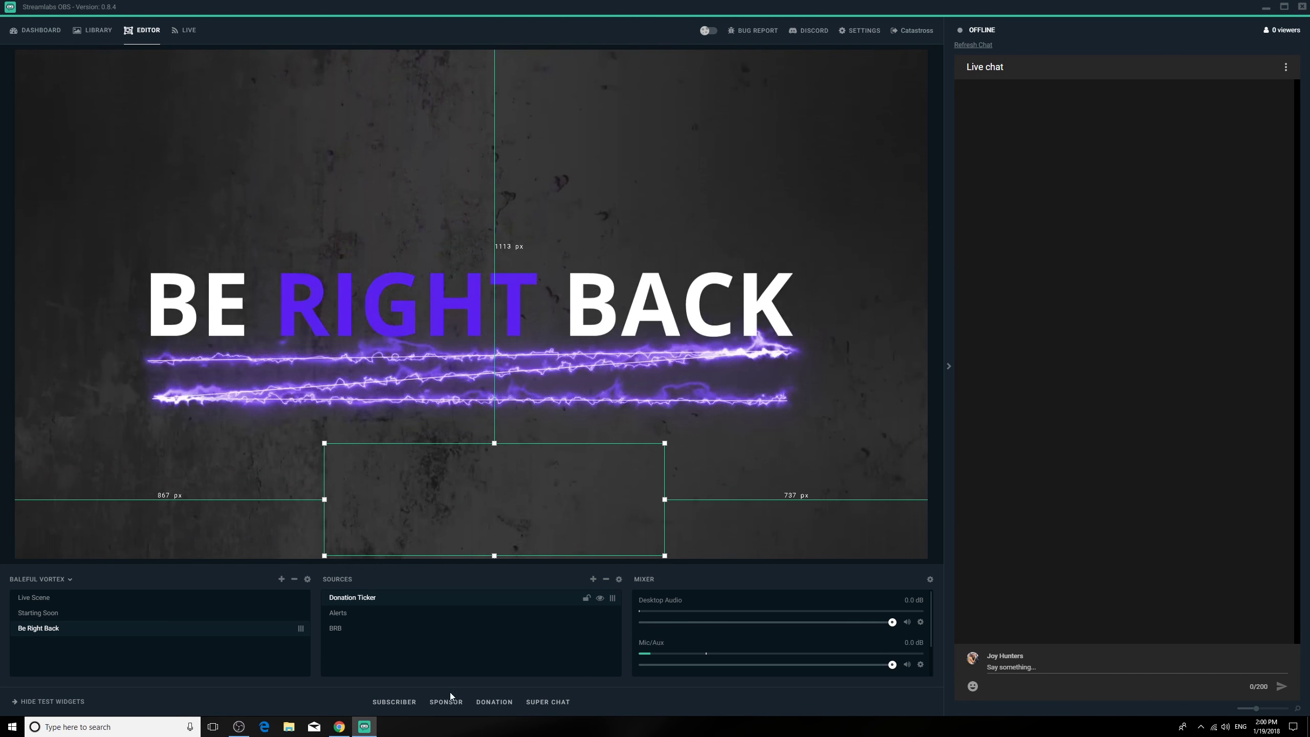
pyautogui.click(404, 703)
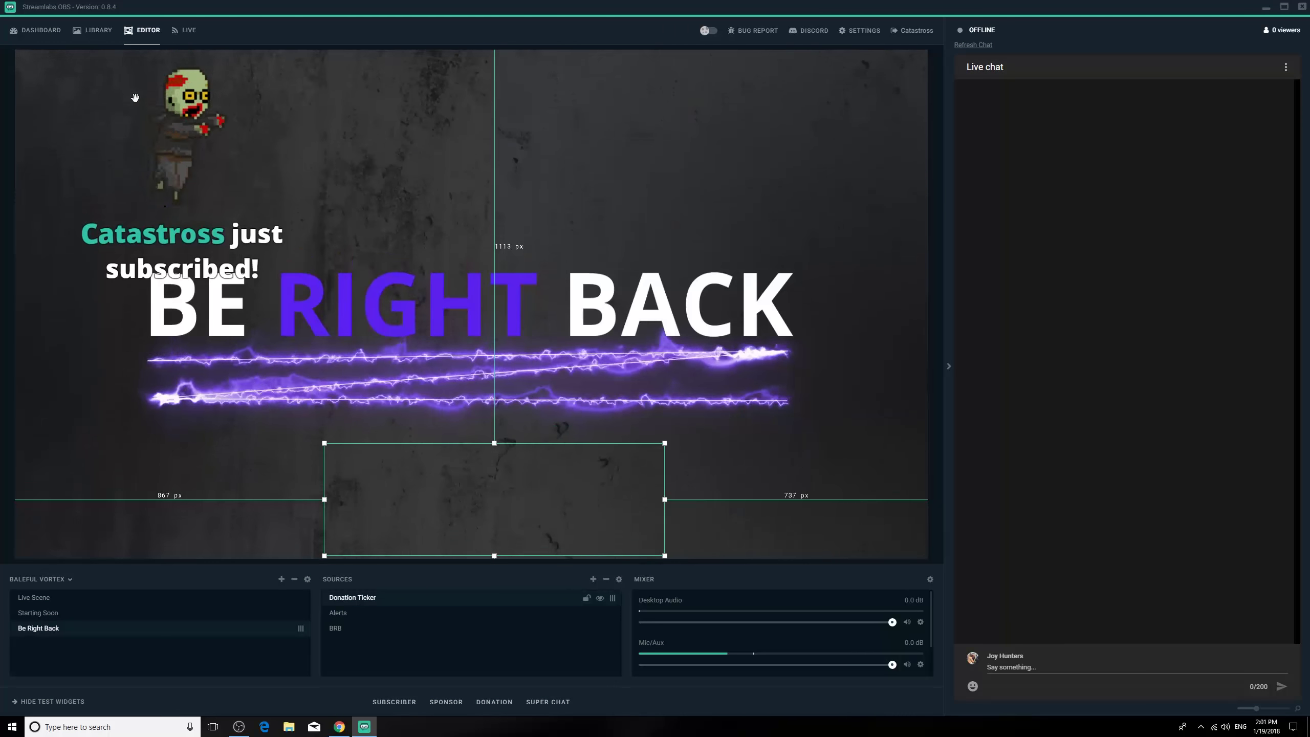
pyautogui.moveTo(234, 211); pyautogui.dragTo(217, 178)
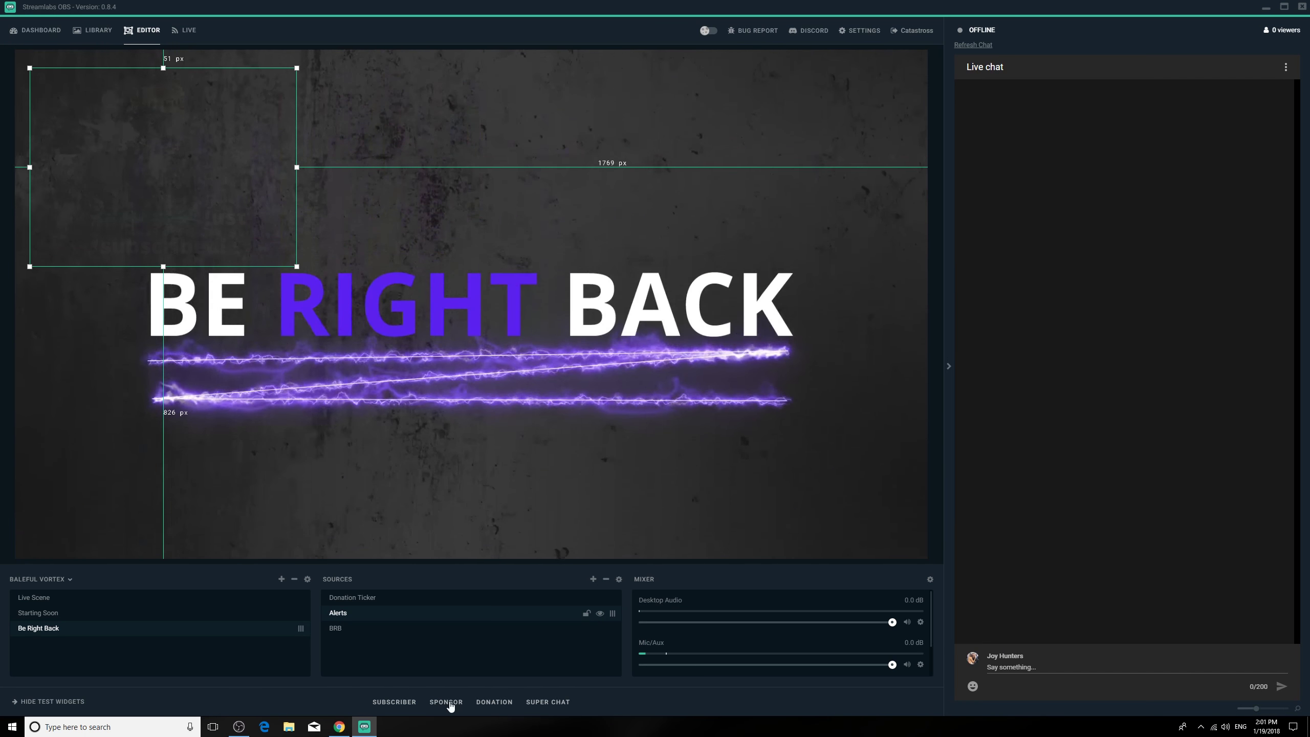
# Step: Trigger test donation, super chat and subscriber alerts to check how they look in the Alerts box
pyautogui.click(494, 703)
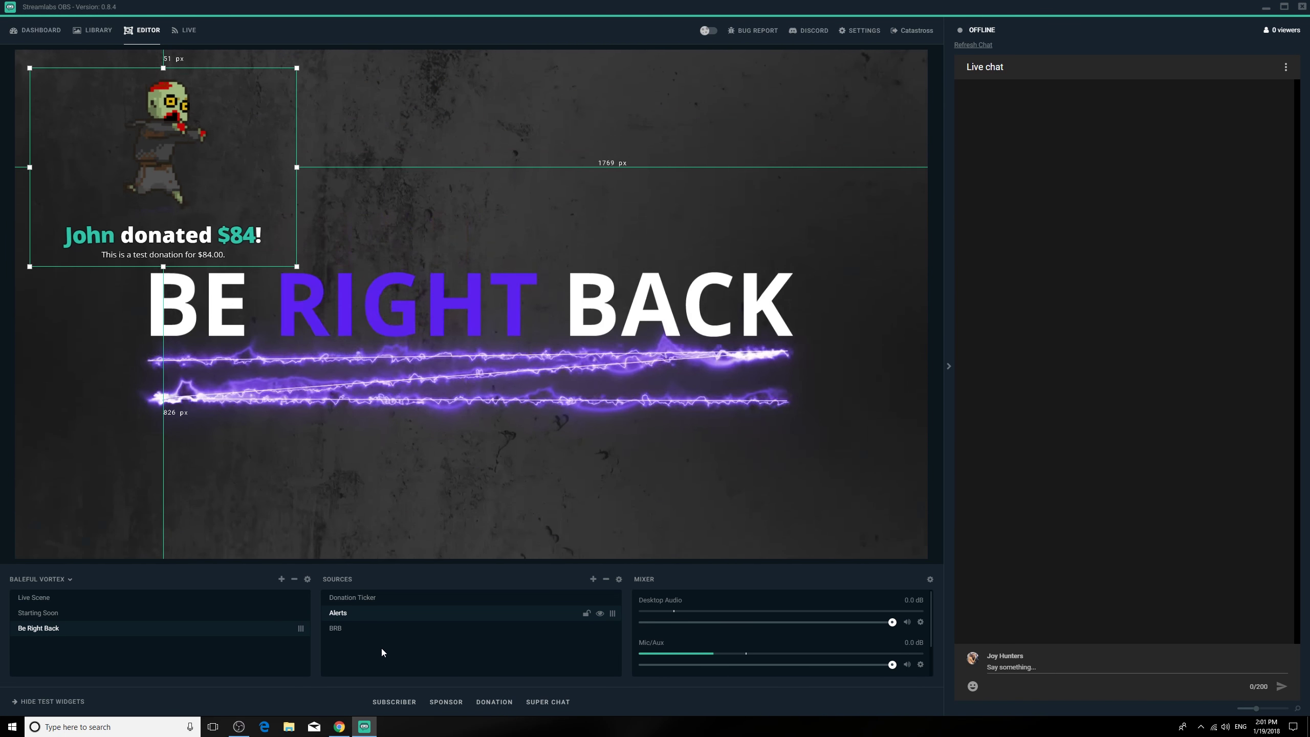
pyautogui.click(549, 704)
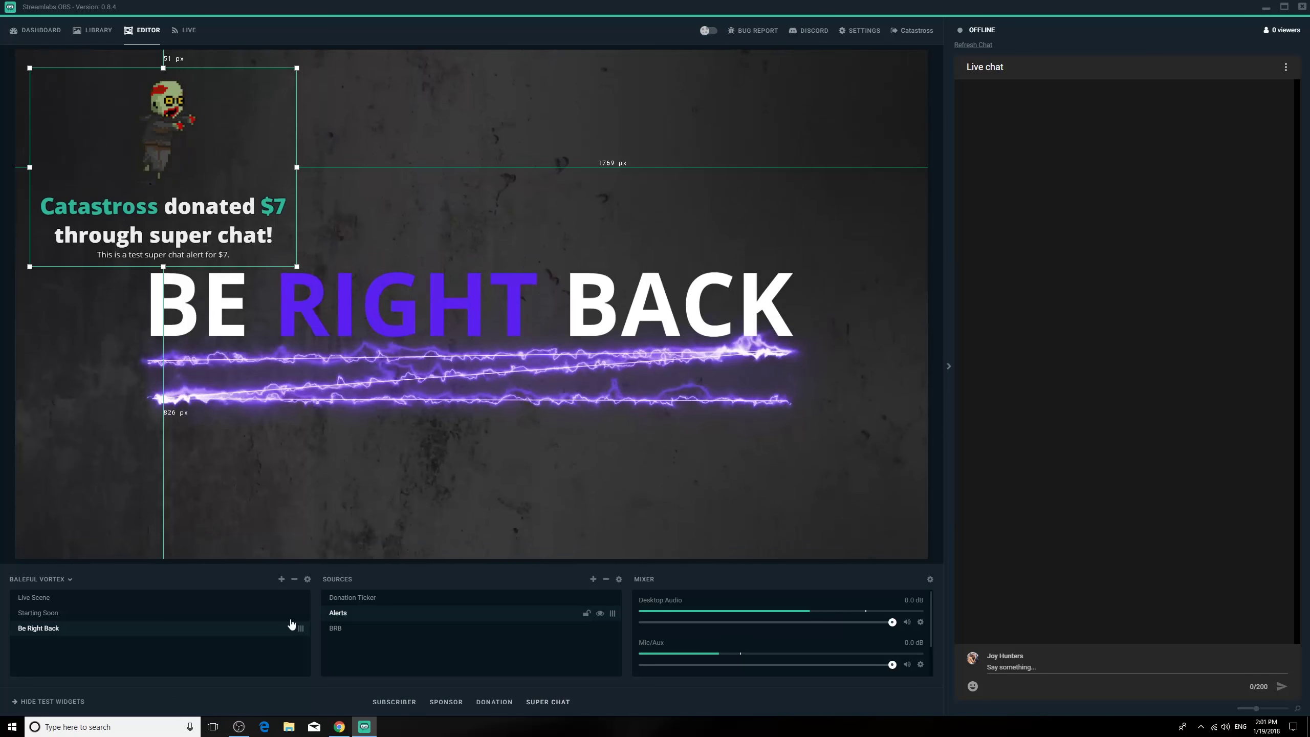
pyautogui.click(403, 704)
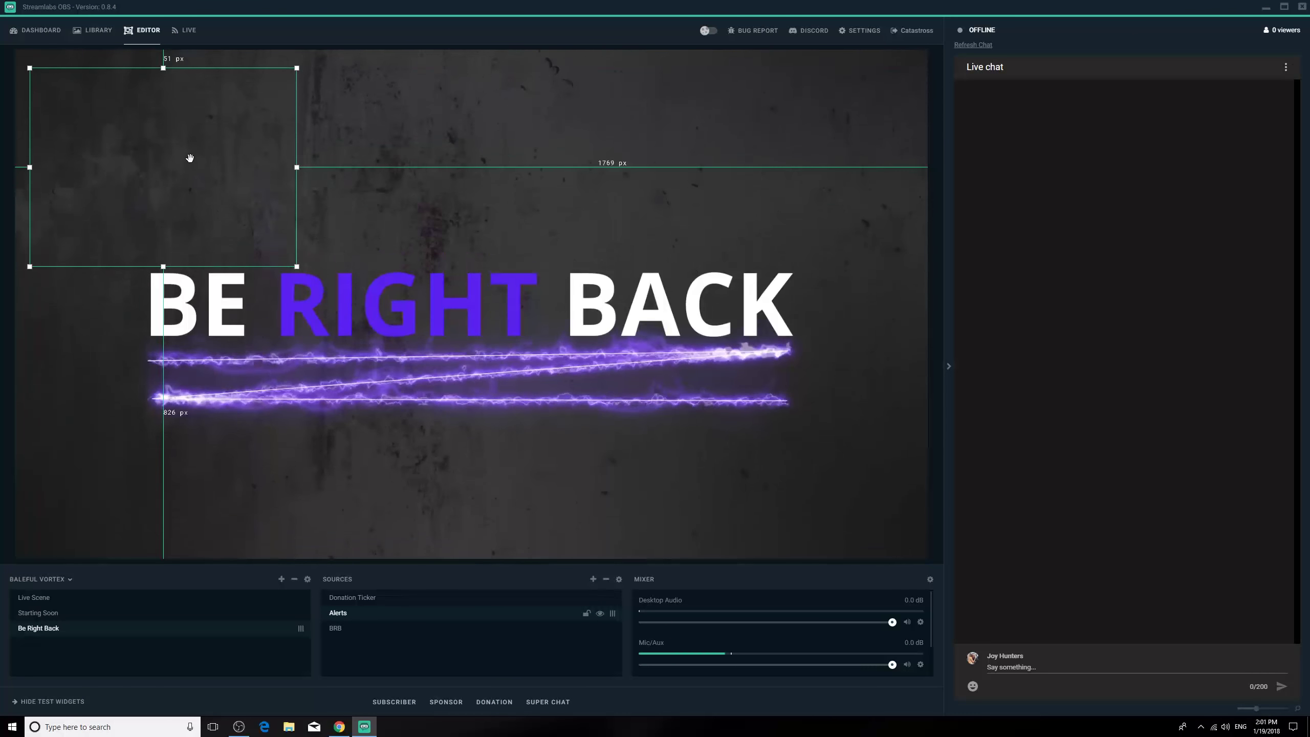
# Step: Switch to Chrome and look through the Game Aware Video Encoding article, including the x264 note, listed gains and game comparison images
pyautogui.click(338, 726)
pyautogui.scroll(5, 605, 144)
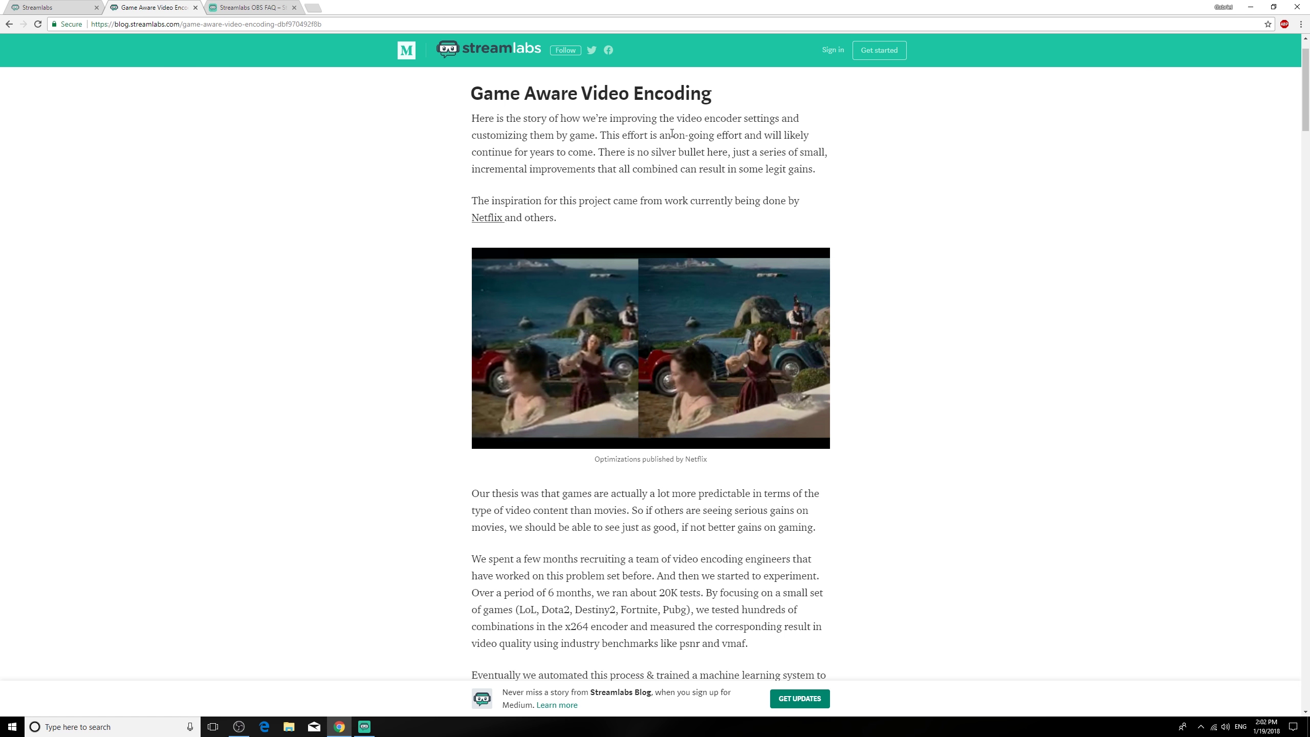
pyautogui.scroll(-10, 672, 133)
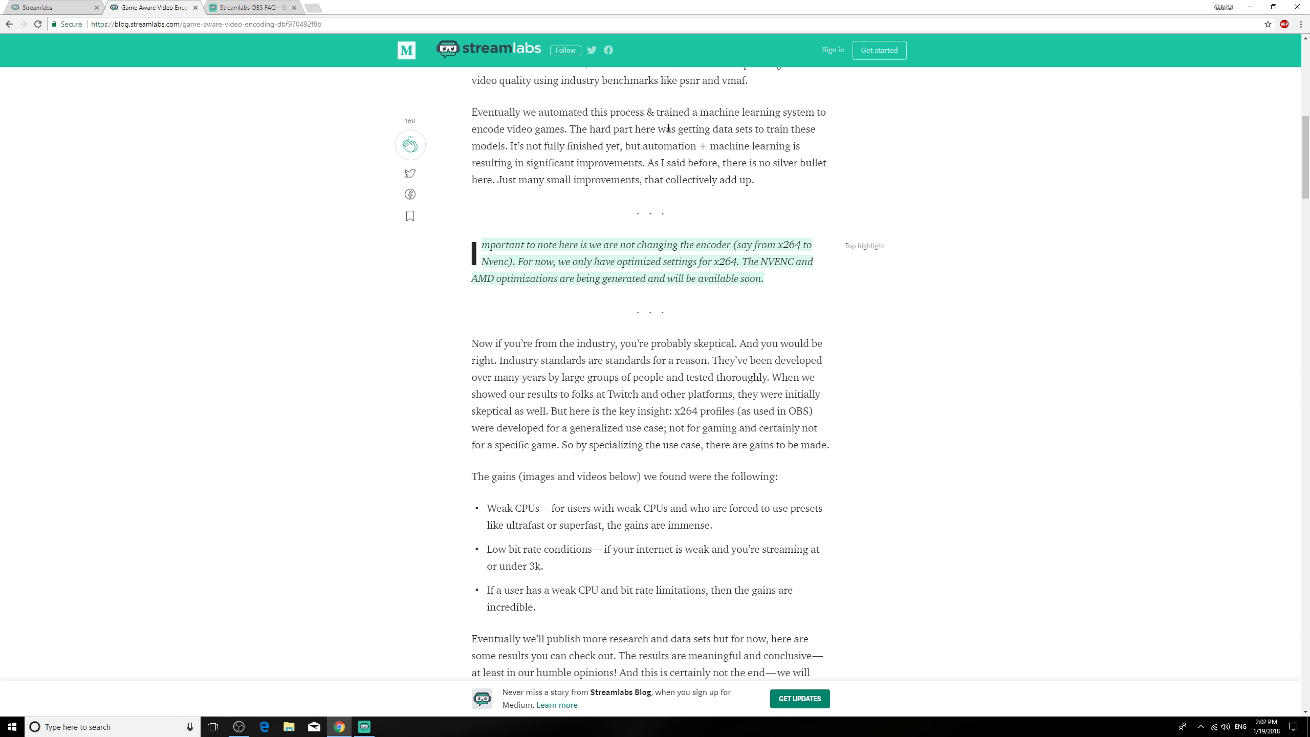
pyautogui.scroll(-5, 668, 128)
pyautogui.scroll(-13, 668, 130)
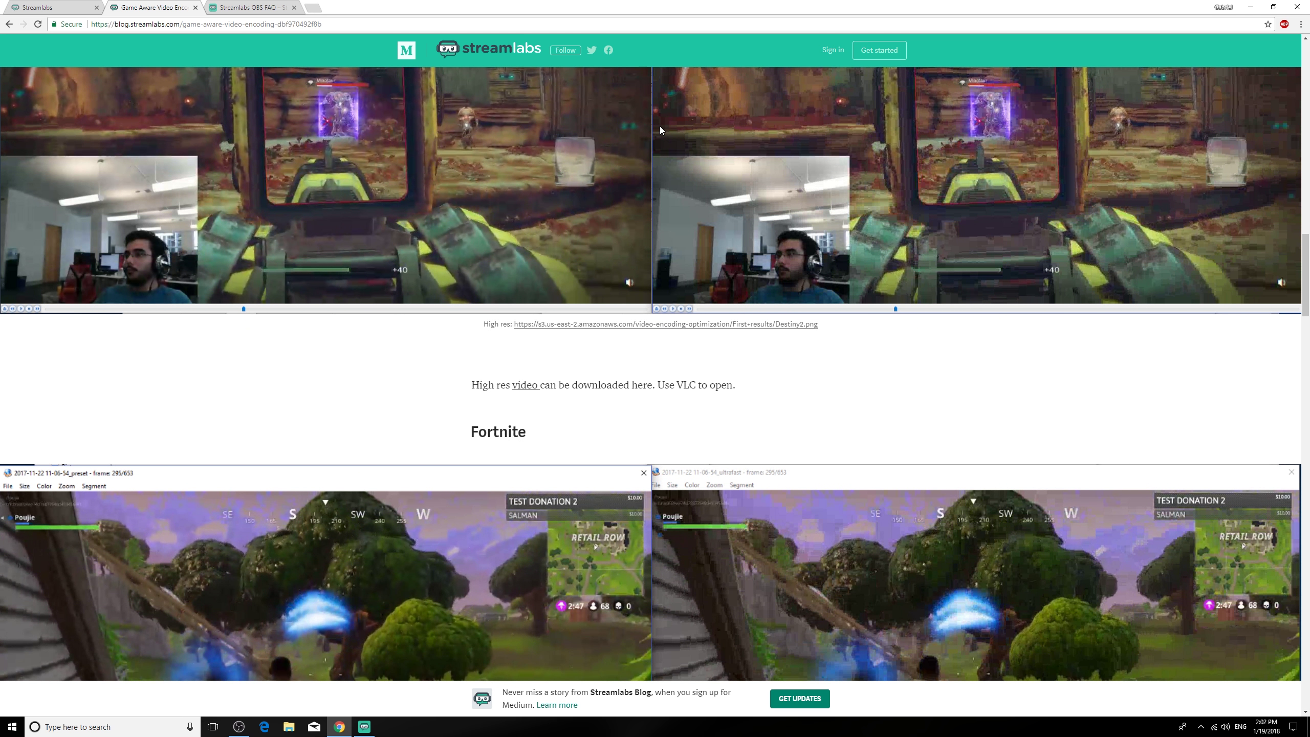
pyautogui.scroll(-5, 660, 125)
pyautogui.scroll(-7, 660, 125)
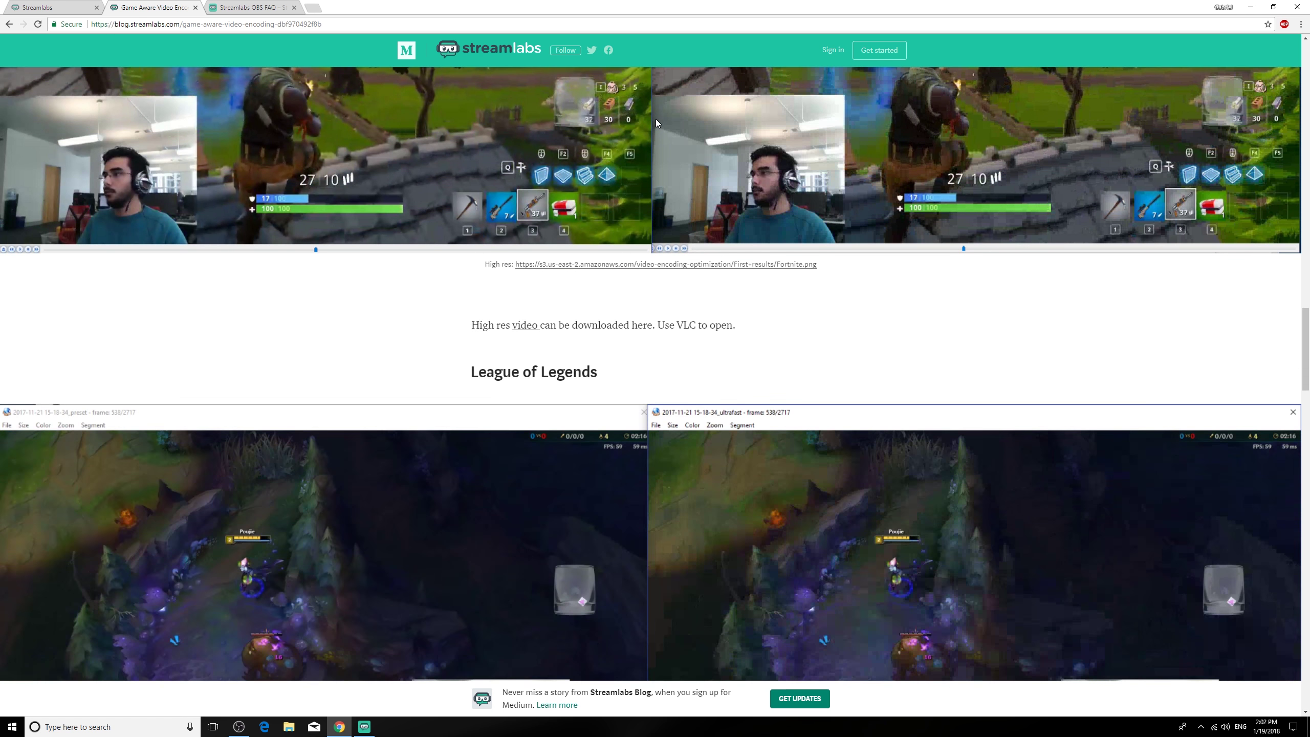
pyautogui.scroll(20, 655, 127)
pyautogui.scroll(5, 653, 130)
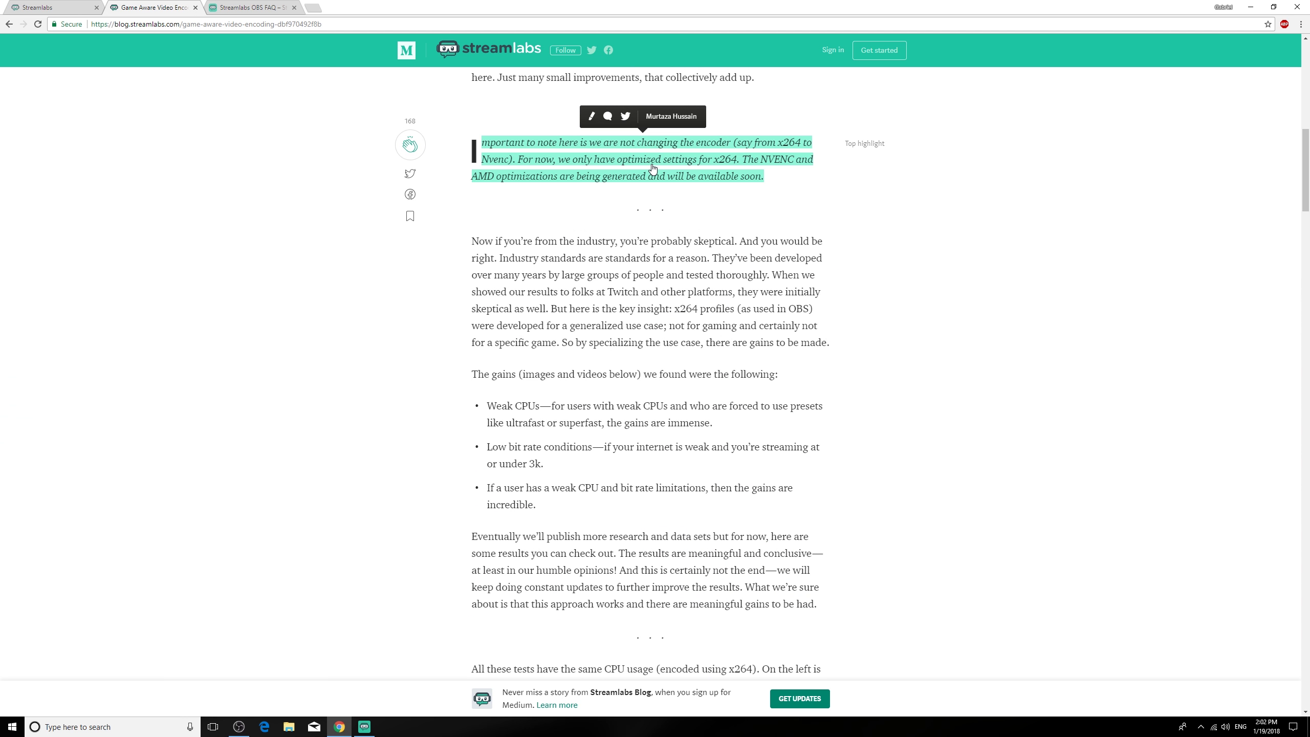
pyautogui.scroll(6, 311, 258)
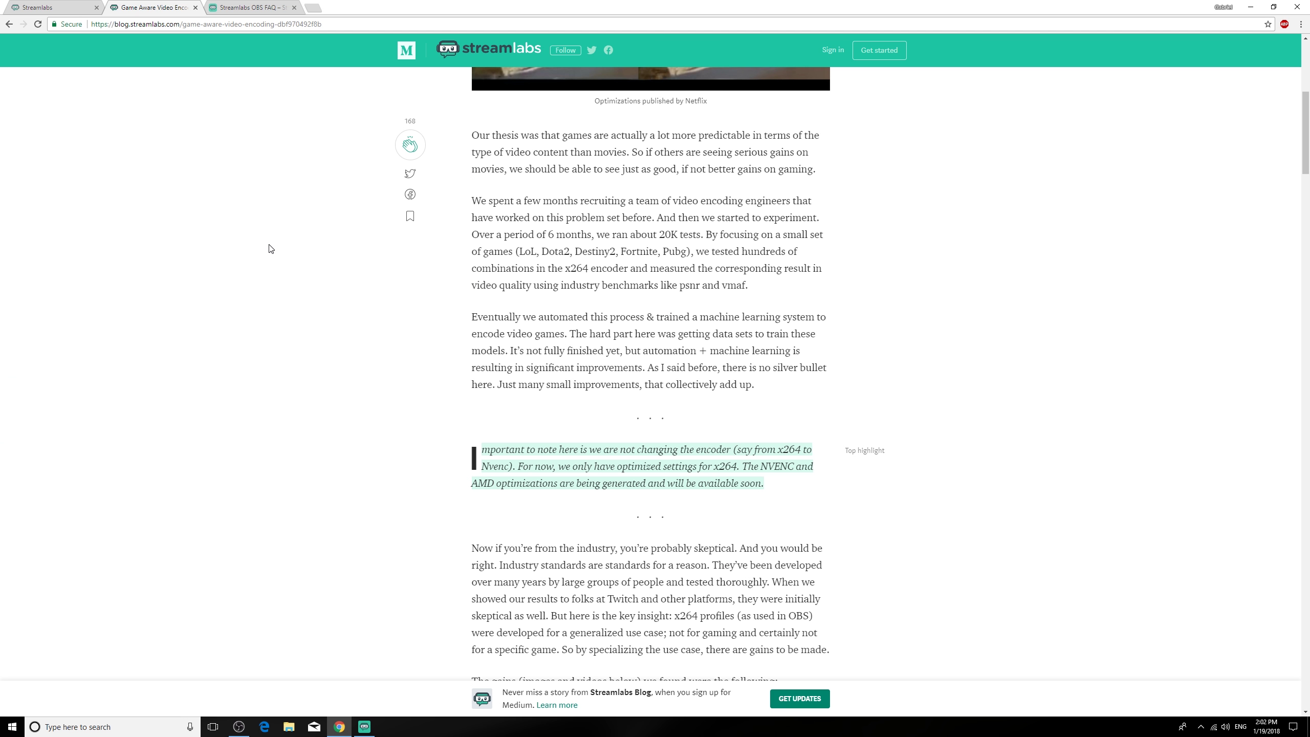
pyautogui.scroll(7, 269, 249)
# Step: Look over the feedback section of the Streamlabs OBS FAQ and open its linked Tracker
pyautogui.click(230, 4)
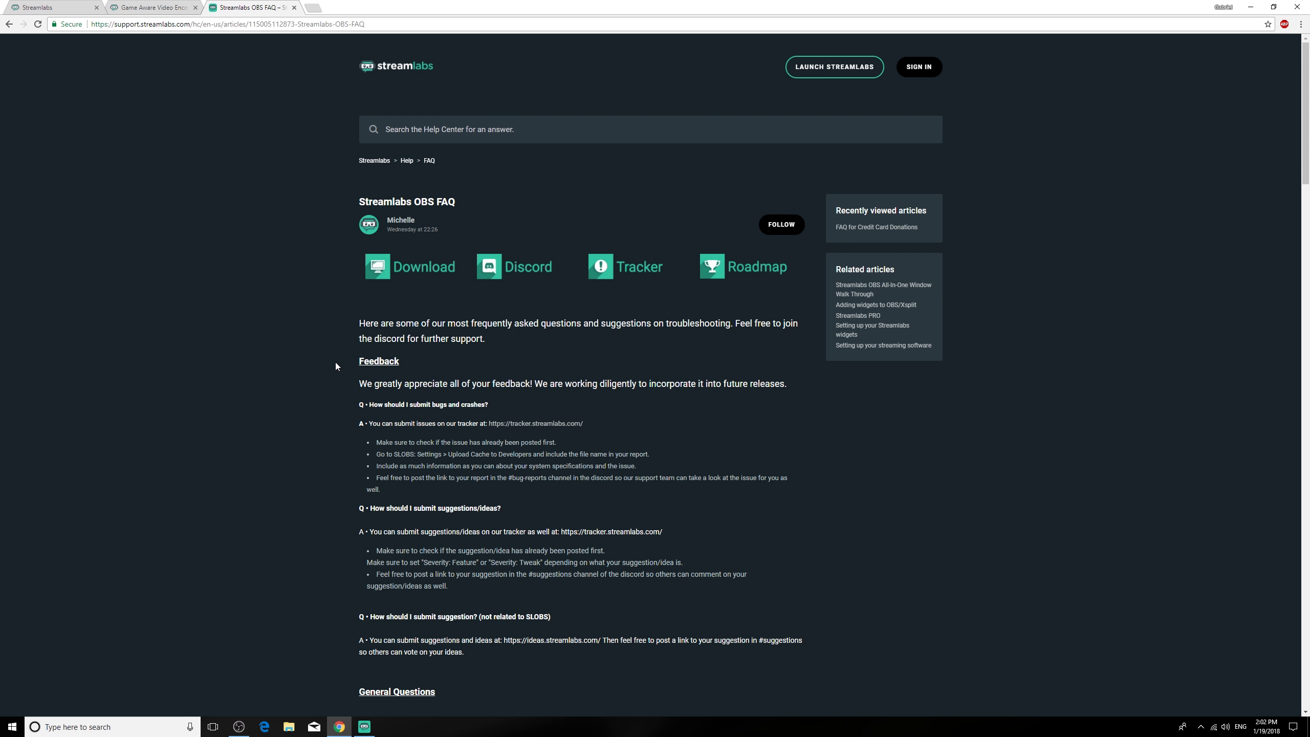
pyautogui.scroll(-3, 335, 362)
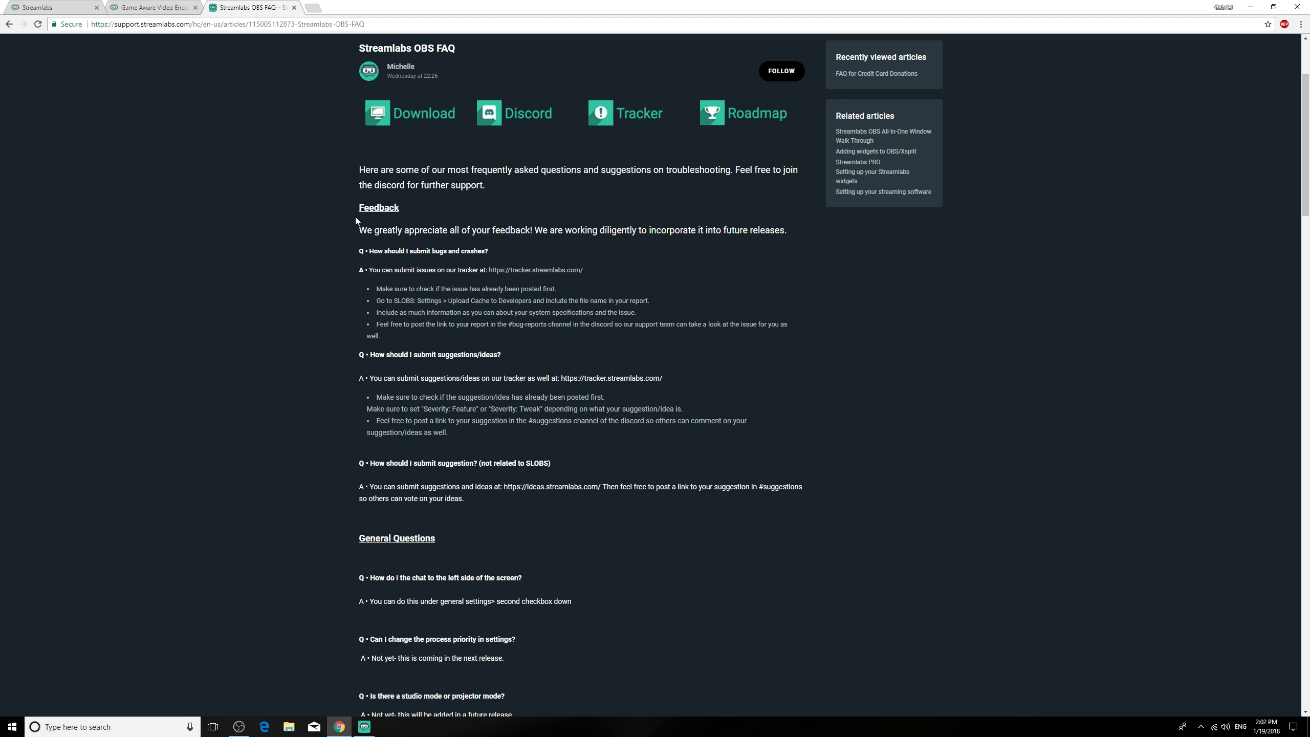
pyautogui.scroll(3, 355, 217)
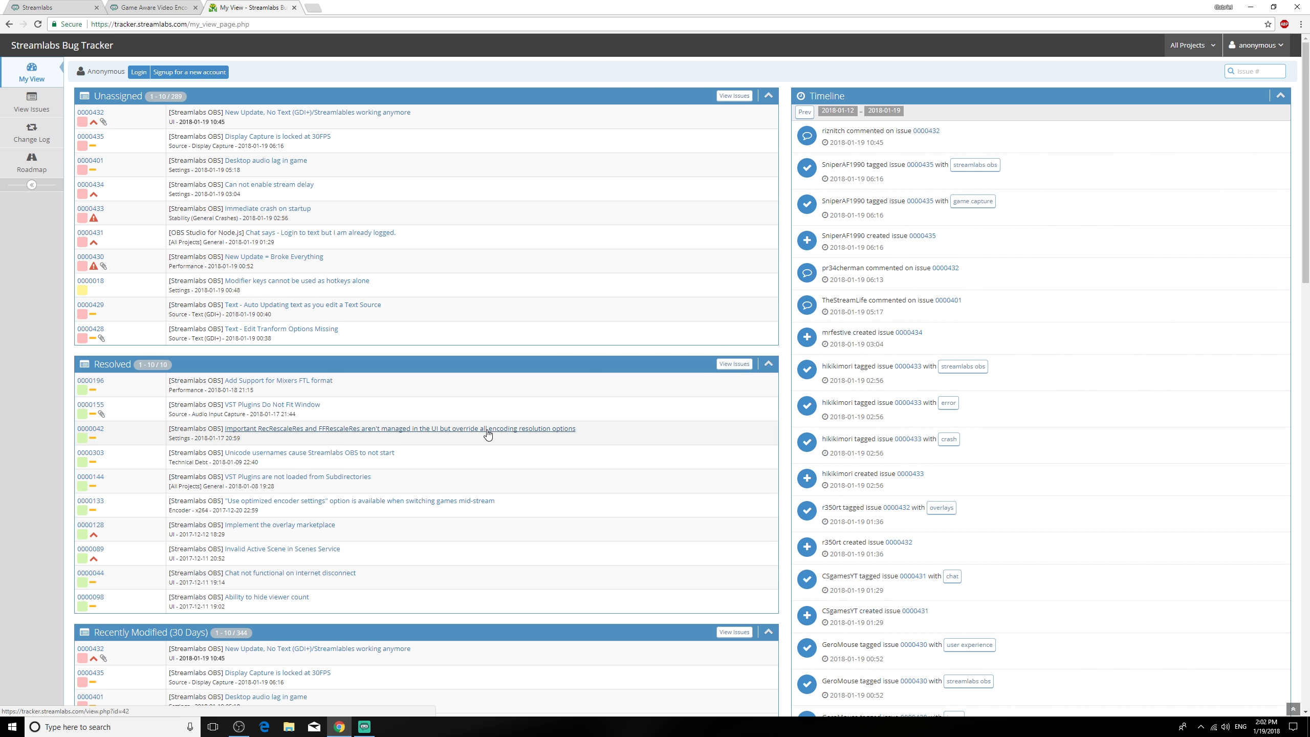
# Step: Look through the bug tracker's issue lists and open recently modified issue 0000432 to examine its activities and history
pyautogui.scroll(-5, 485, 419)
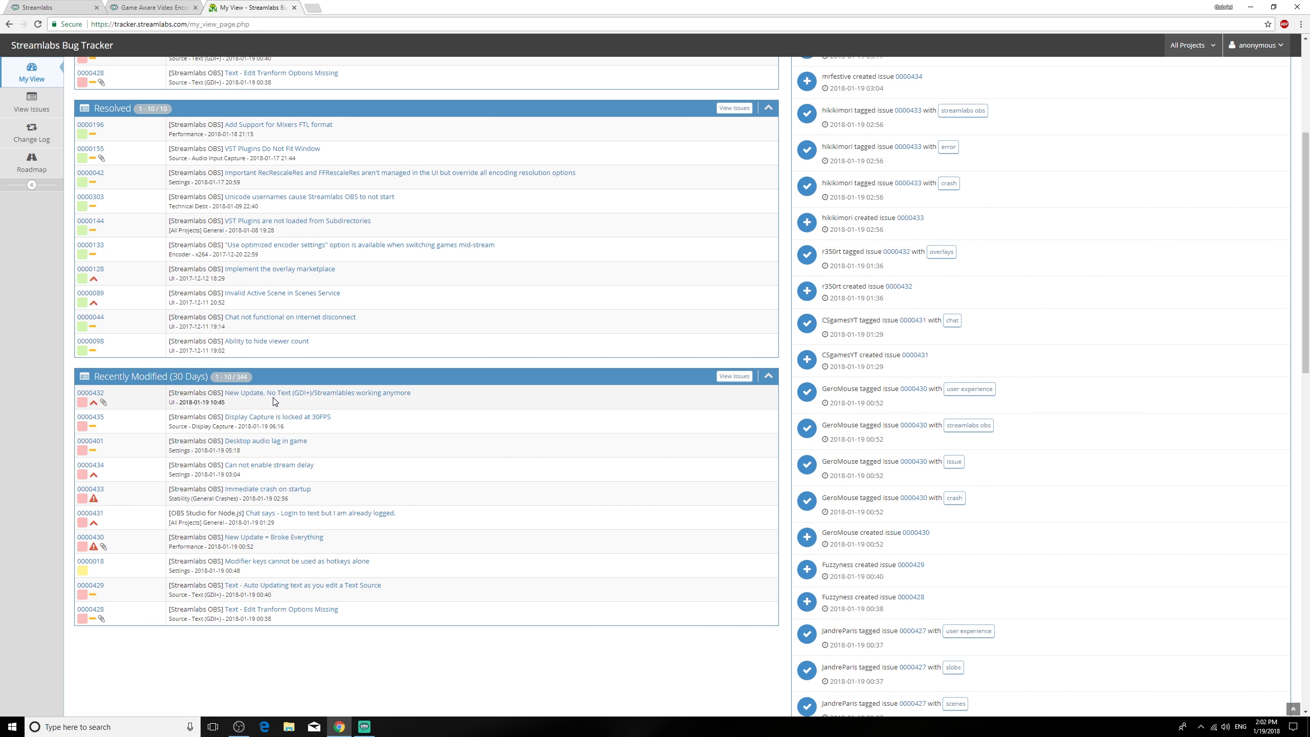
pyautogui.click(279, 393)
pyautogui.scroll(-5, 334, 362)
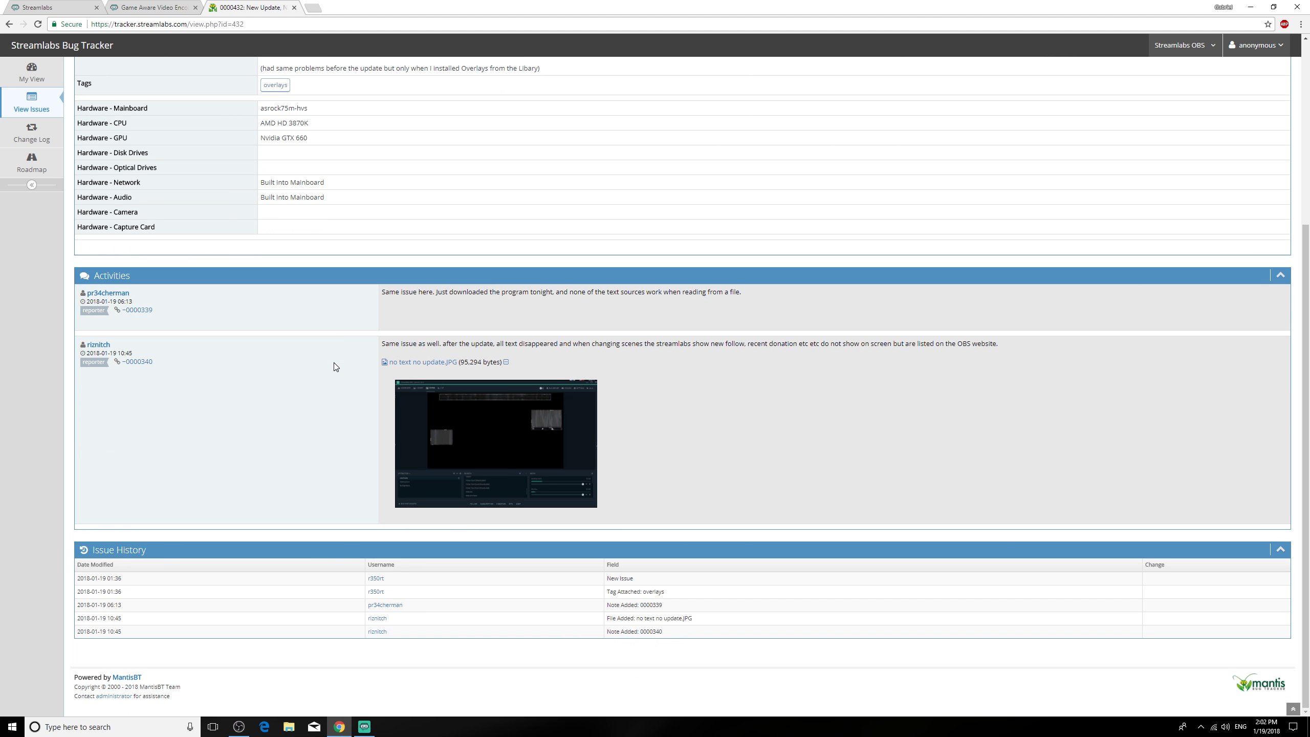
# Step: Return to the Streamlabs OBS FAQ, look over its linked Roadmap board of priority issues and planned features, and close the board
pyautogui.click(9, 24)
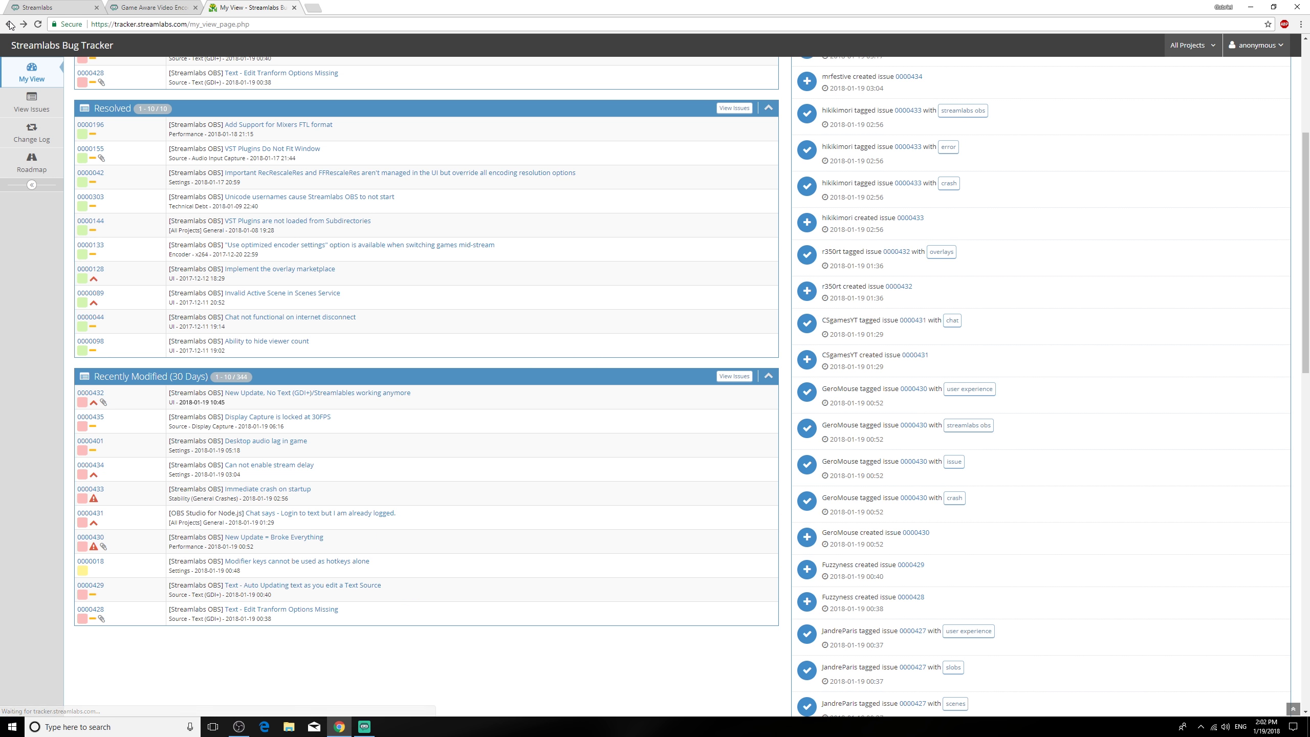
pyautogui.middleClick(258, 5)
pyautogui.rightClick(240, 2)
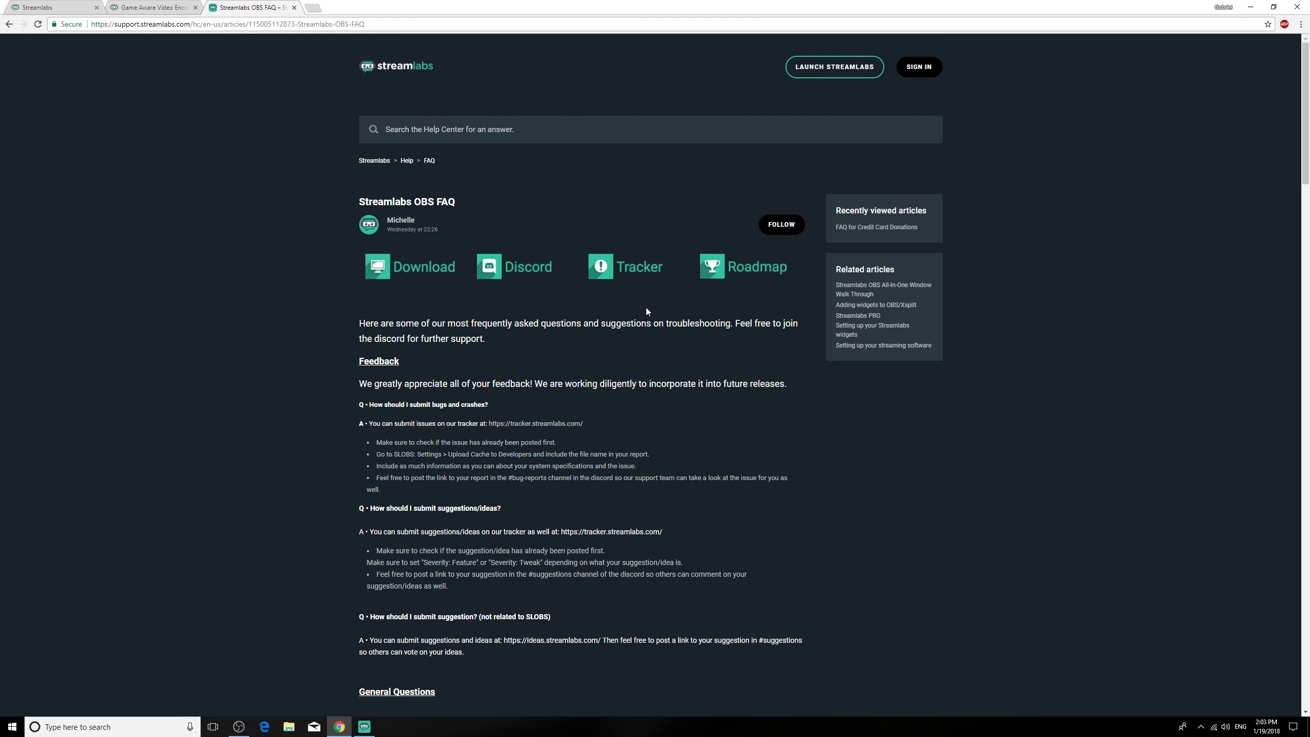
pyautogui.middleClick(719, 280)
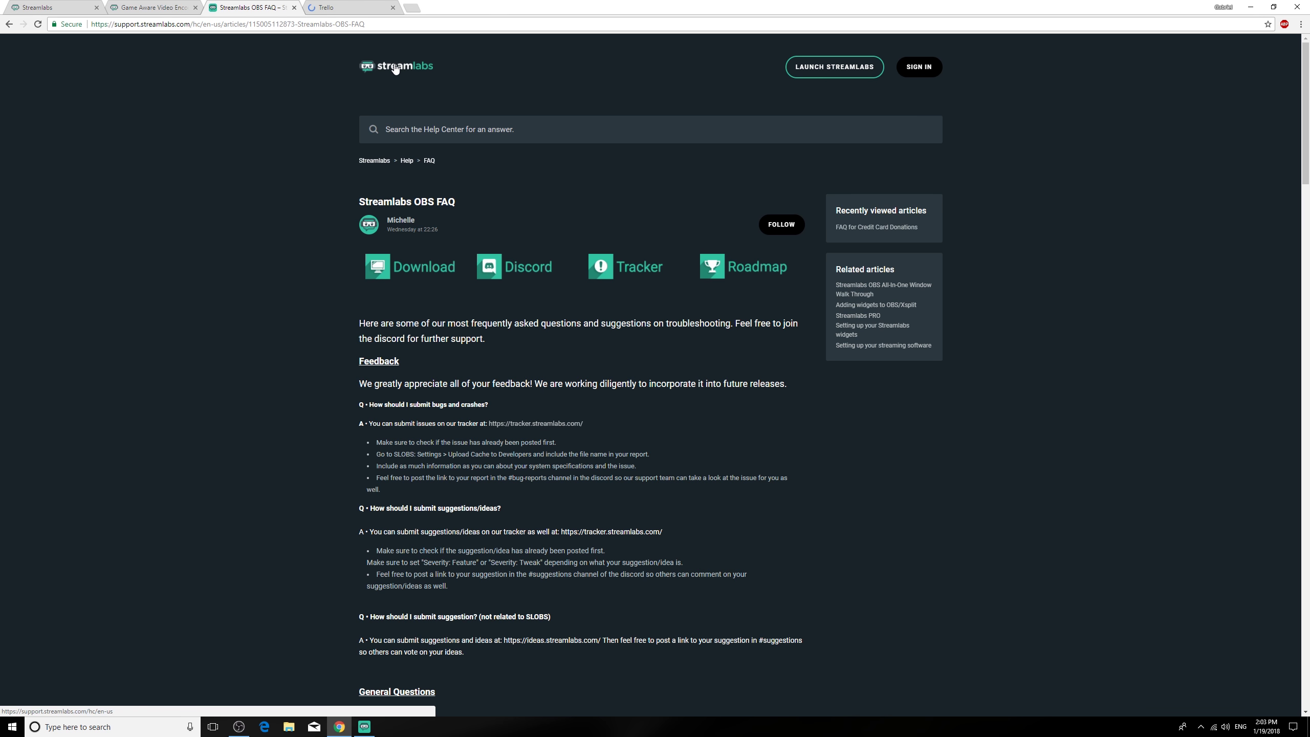
pyautogui.click(335, 8)
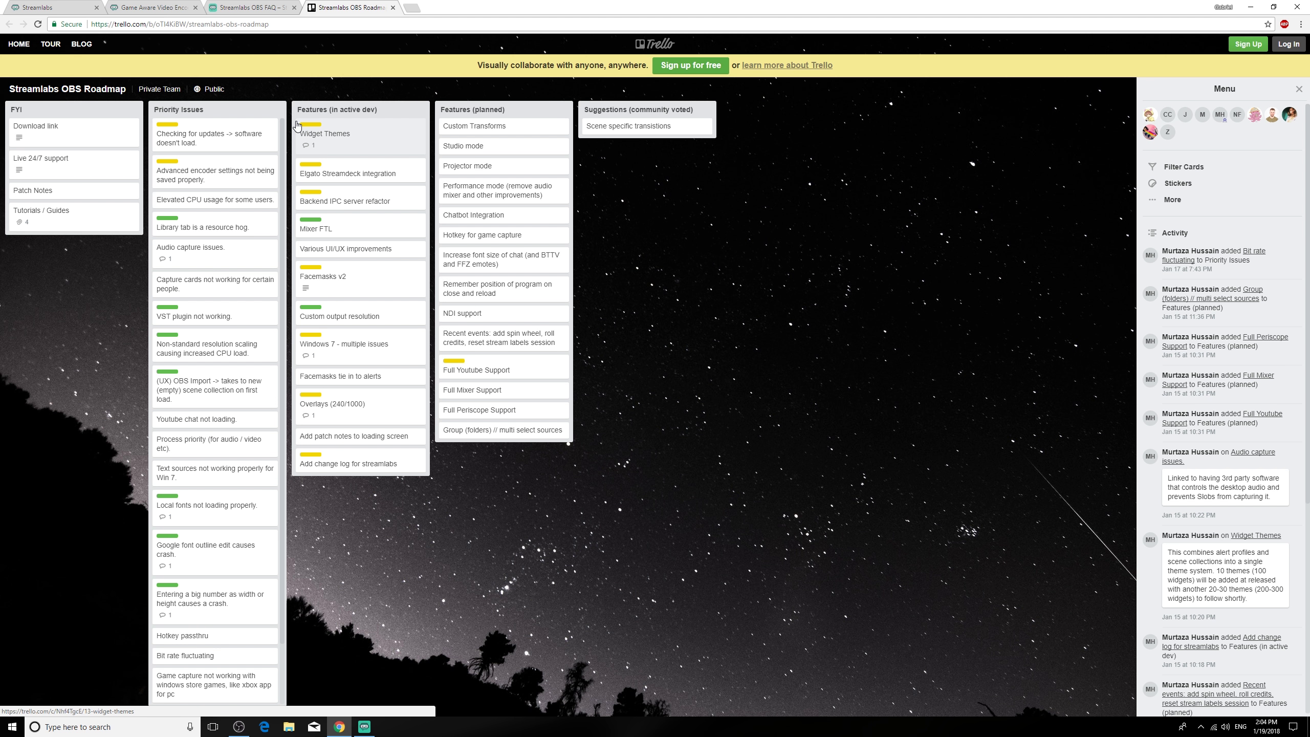
pyautogui.middleClick(355, 6)
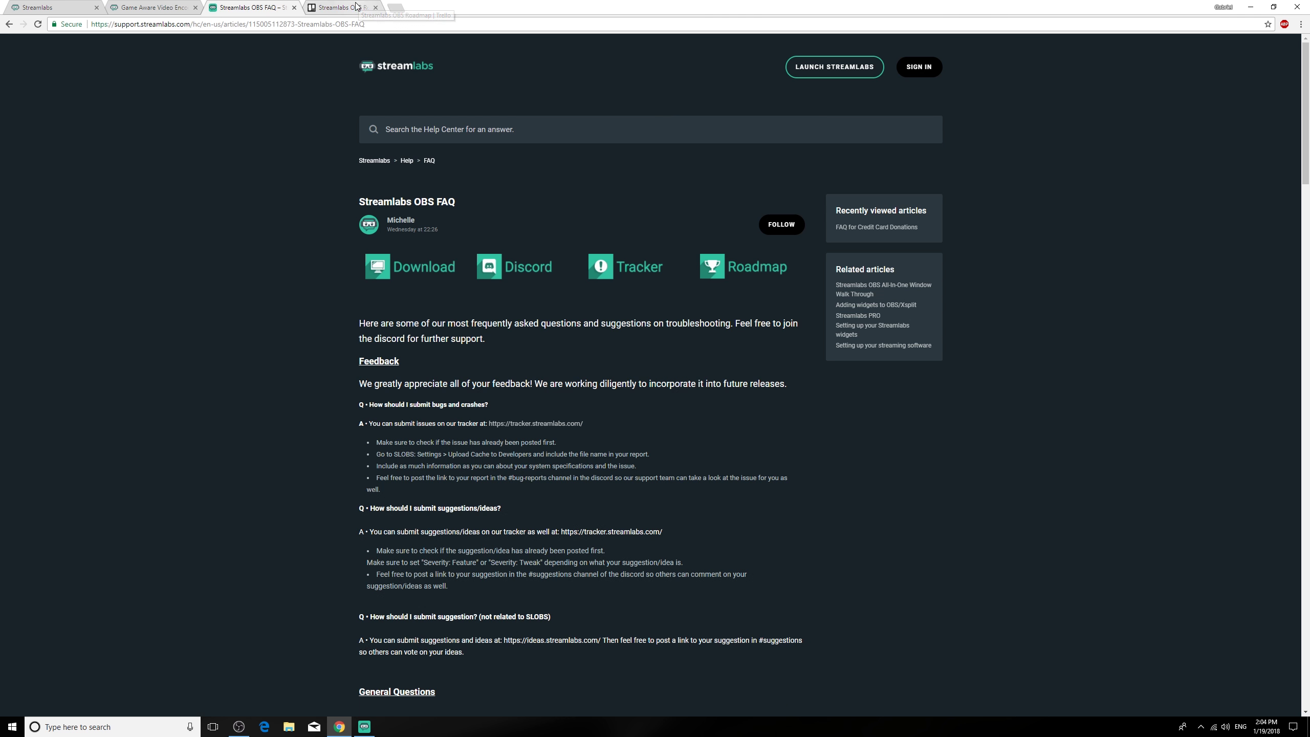
# Step: Go back to the Streamlabs OBS product page and review its introduction and Download Beta section
pyautogui.click(149, 8)
pyautogui.click(44, 6)
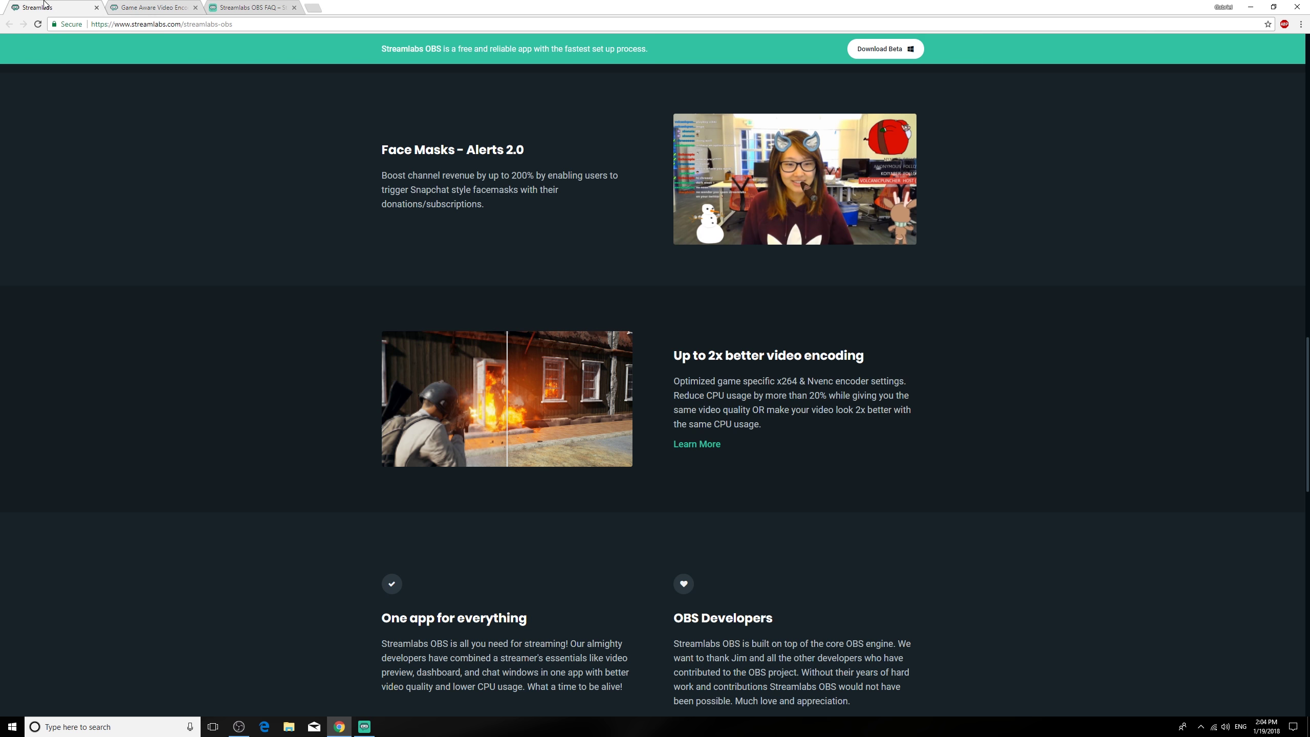
pyautogui.scroll(15, 286, 465)
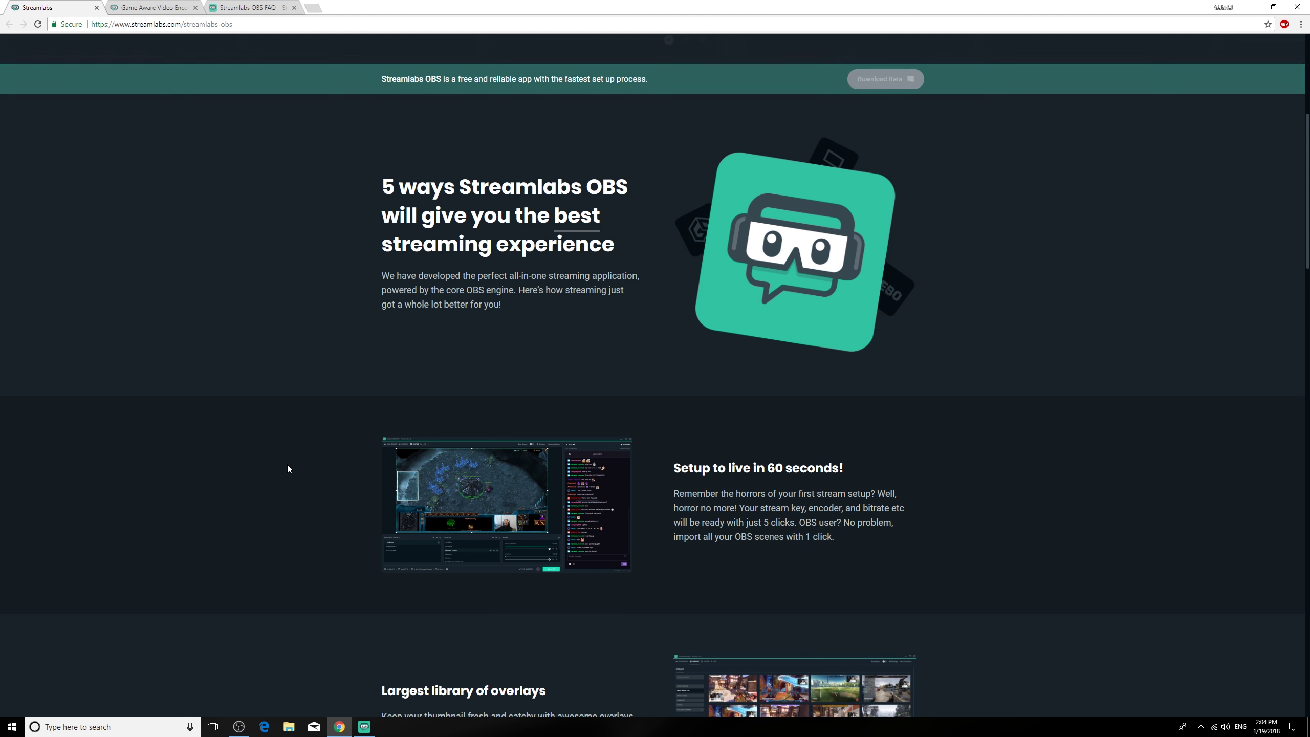
pyautogui.scroll(5, 287, 465)
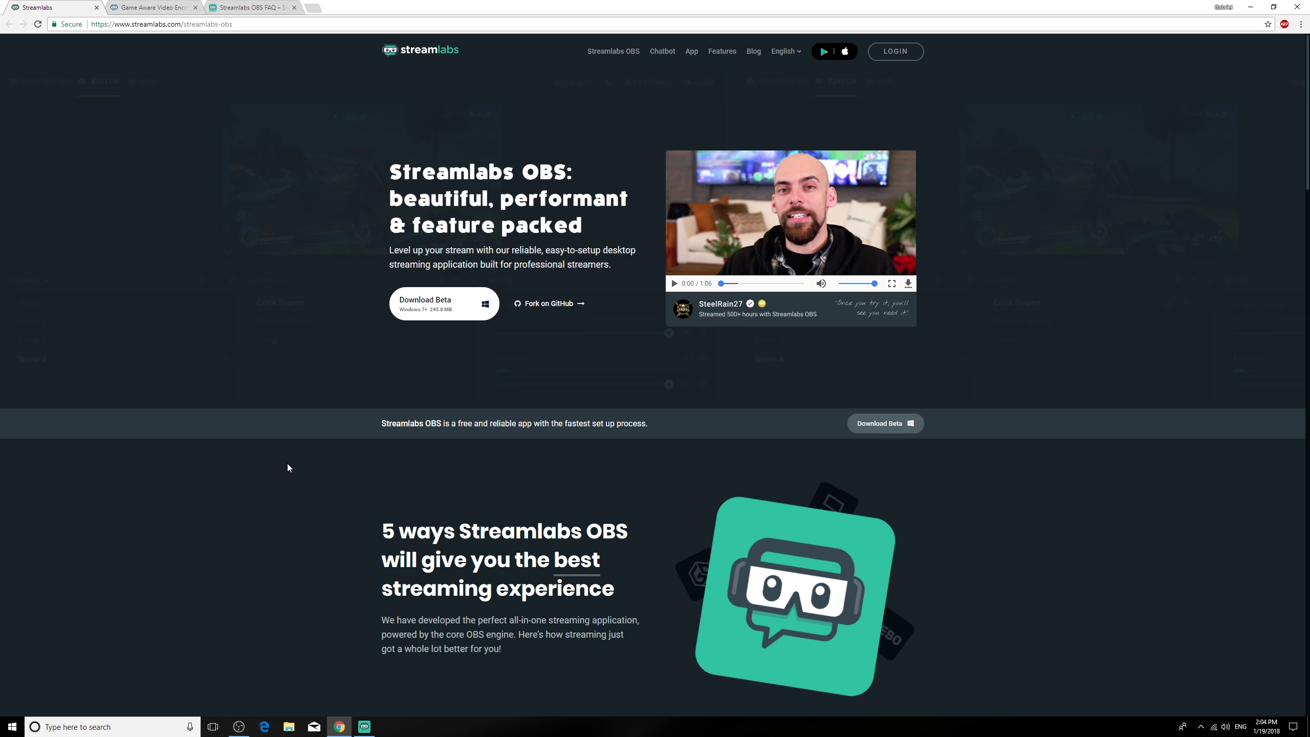
# Step: Switch to Streamlabs OBS and browse the overlay thumbnails in the Library
pyautogui.click(365, 727)
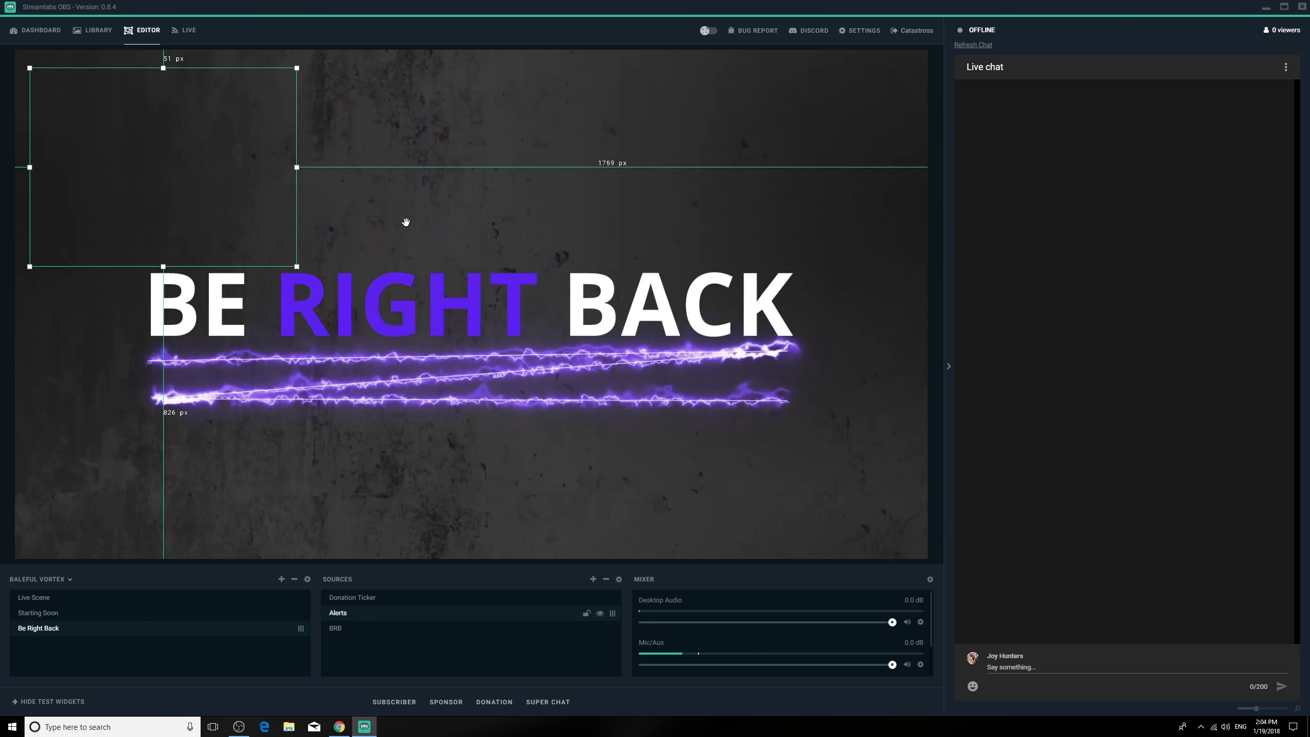
pyautogui.click(109, 47)
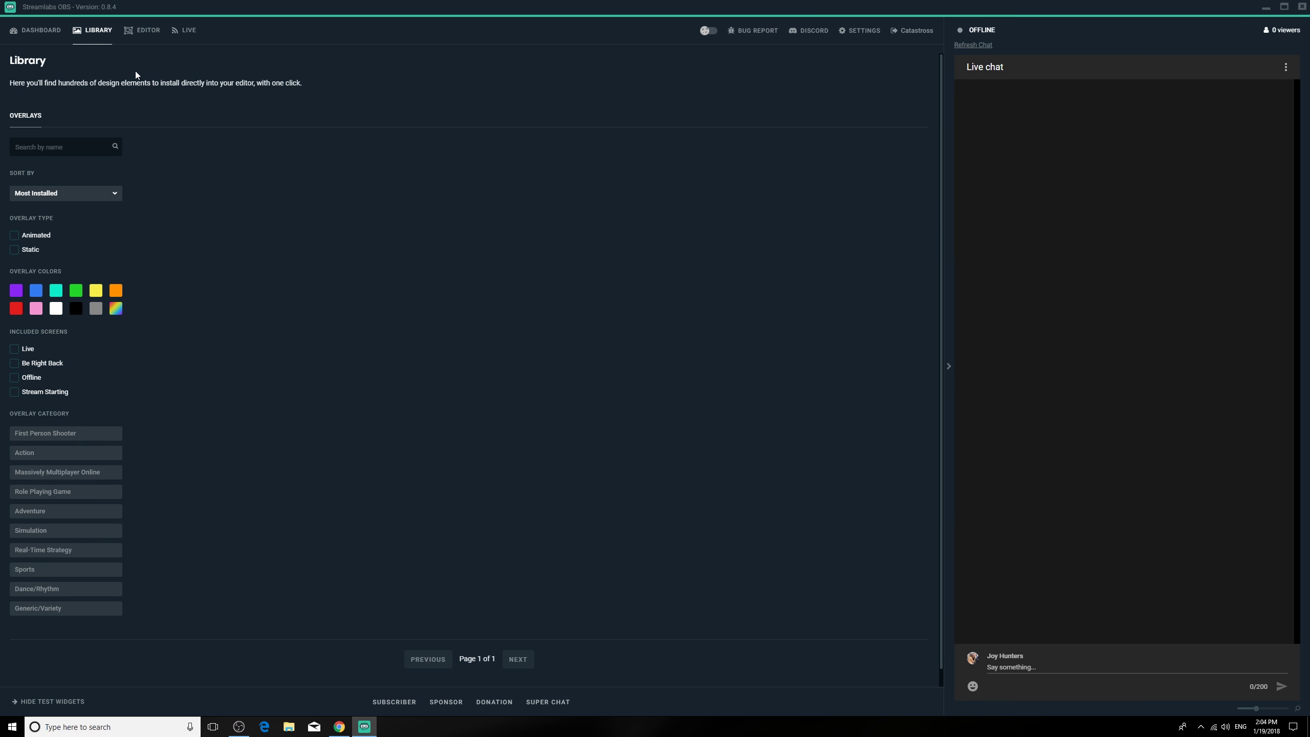
pyautogui.scroll(-2, 463, 345)
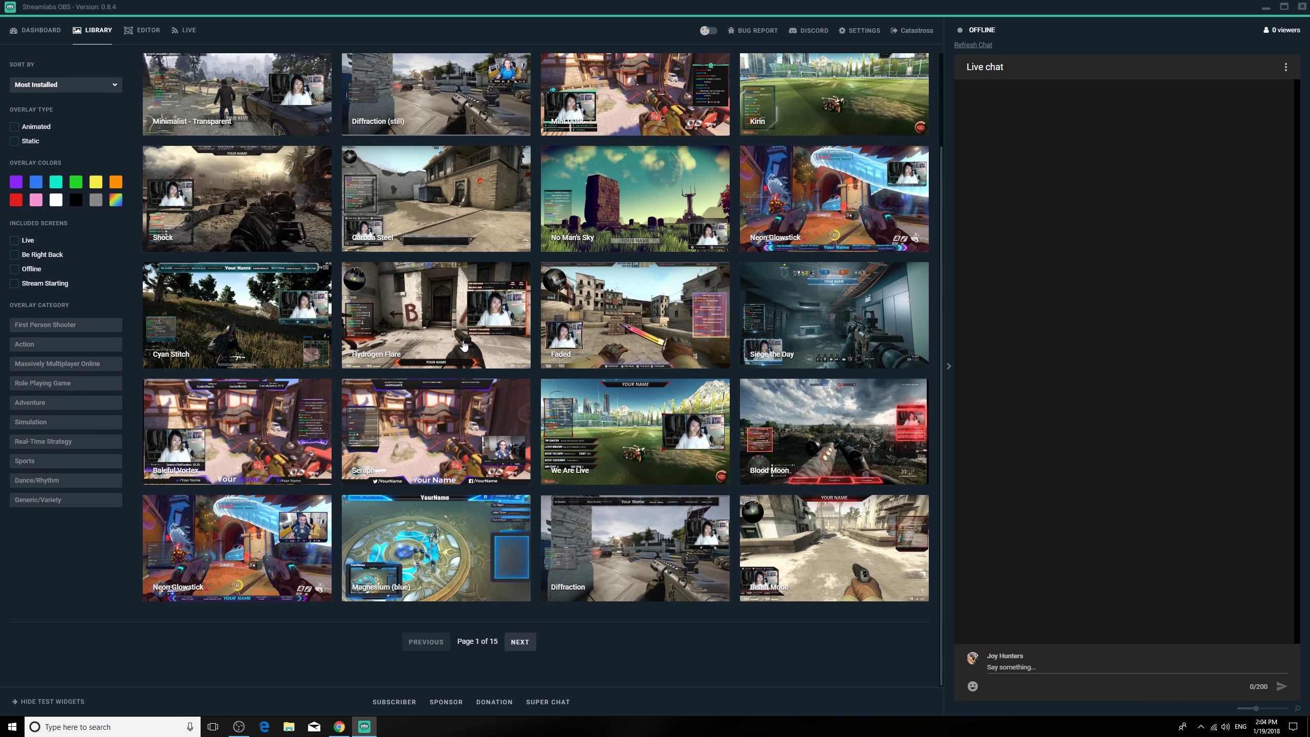